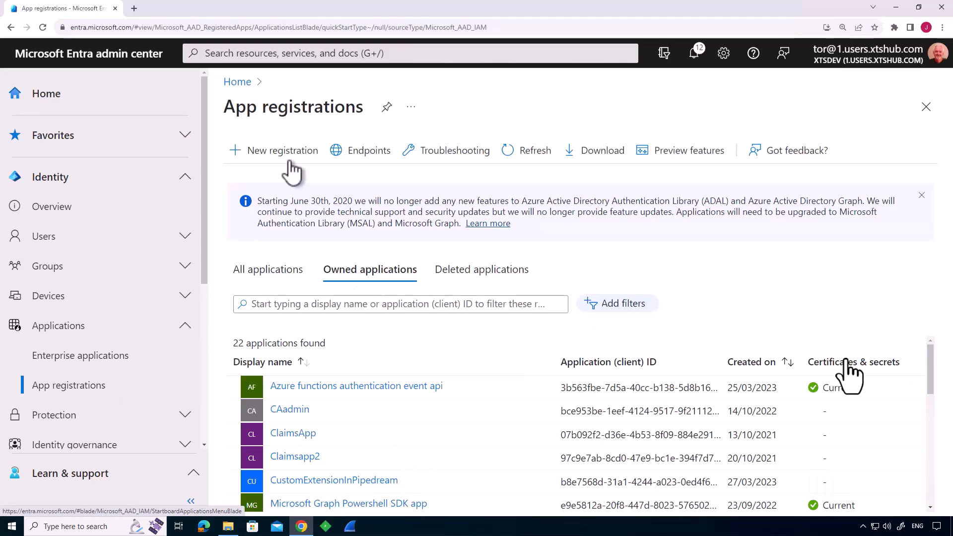
left_click(292, 152)
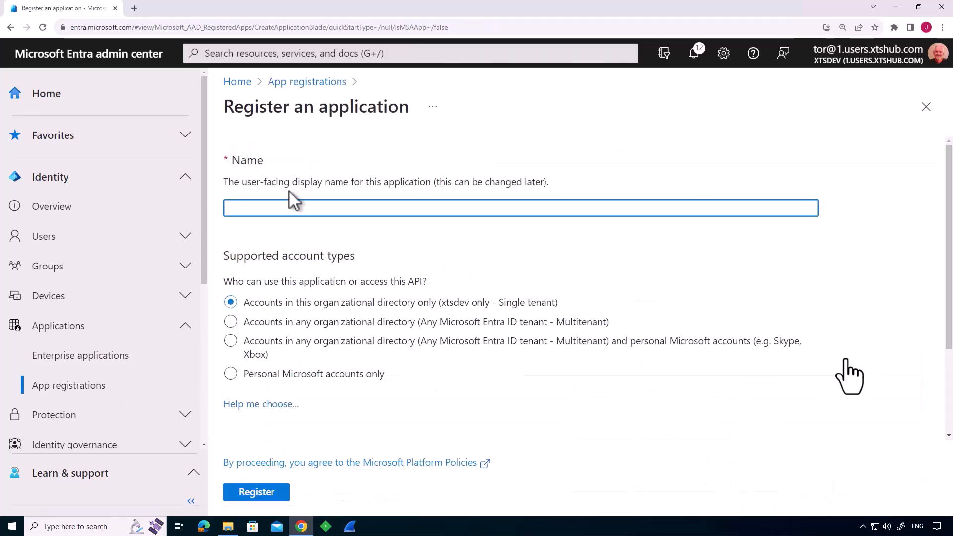
type("GetToken")
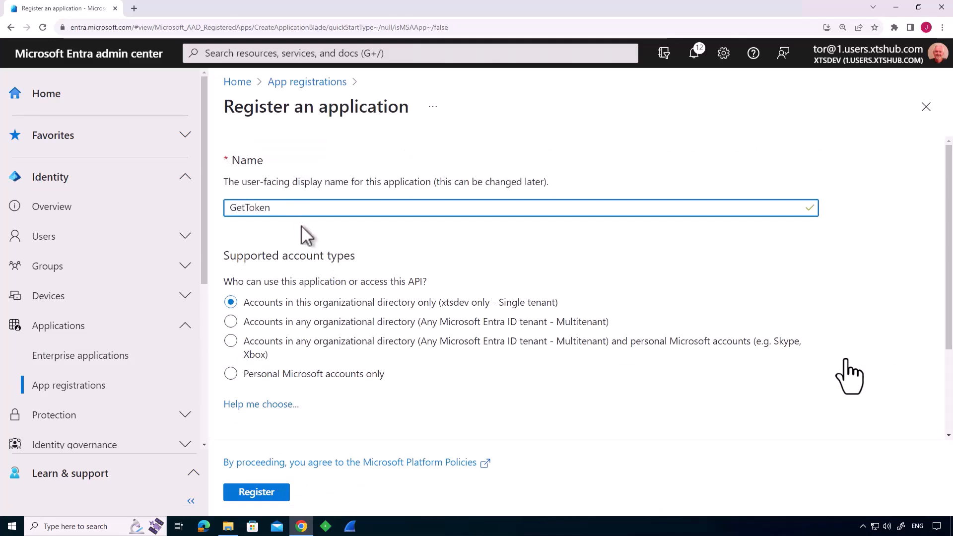
scroll(300, 234, "down", 2)
left_click(336, 393)
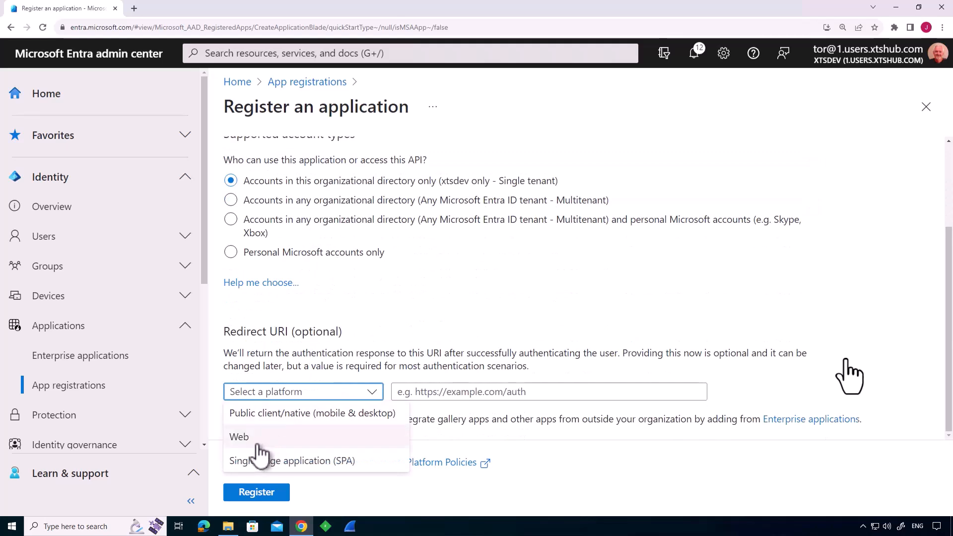
left_click(257, 439)
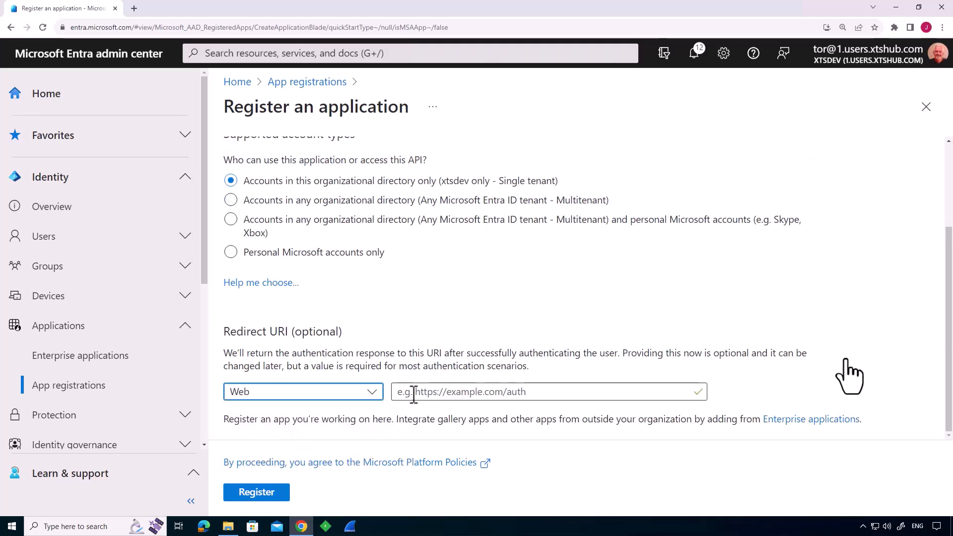
left_click(414, 395)
type("https:")
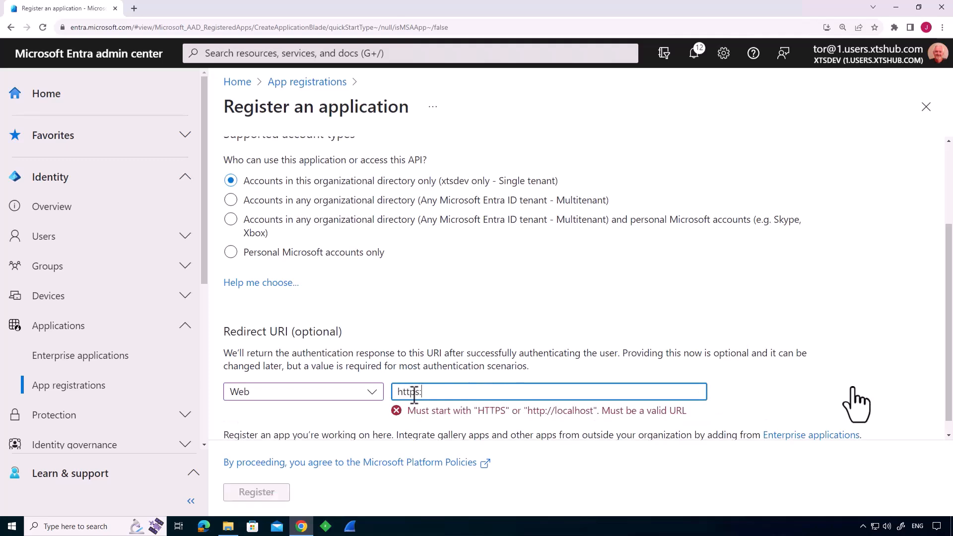
type("//jwt.ms")
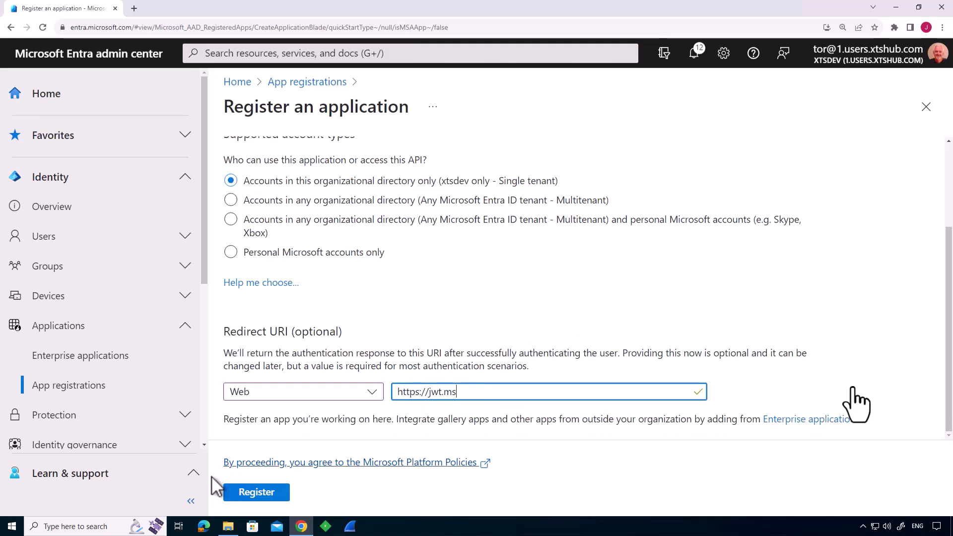
left_click(247, 493)
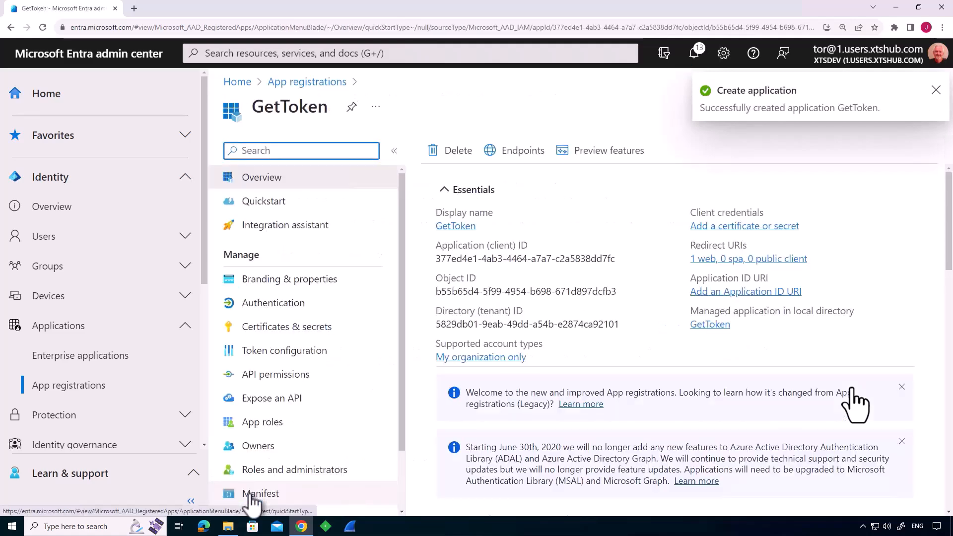
Enable ID tokens for implicit and hybrid flows in GetToken's authentication settings and save the change.
left_click(274, 310)
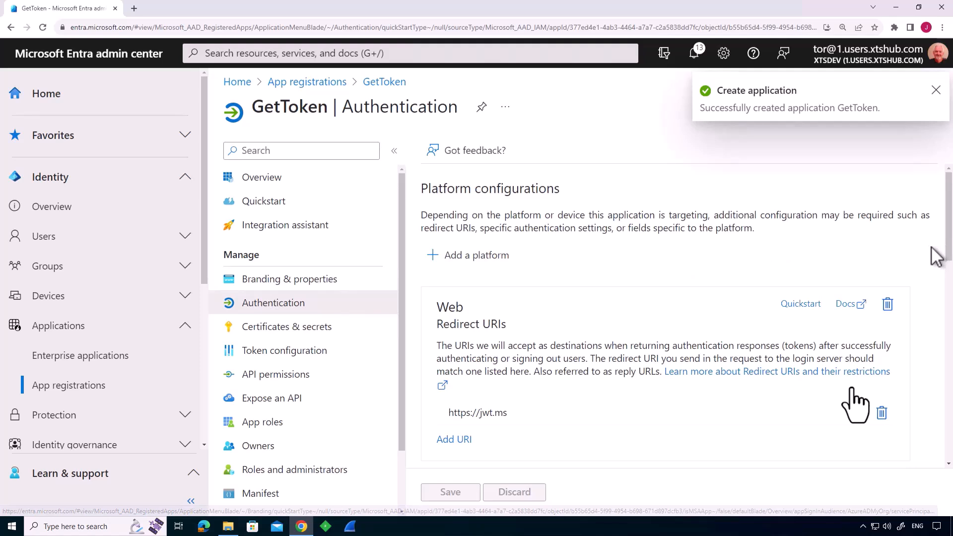
scroll(852, 391, "down", 4)
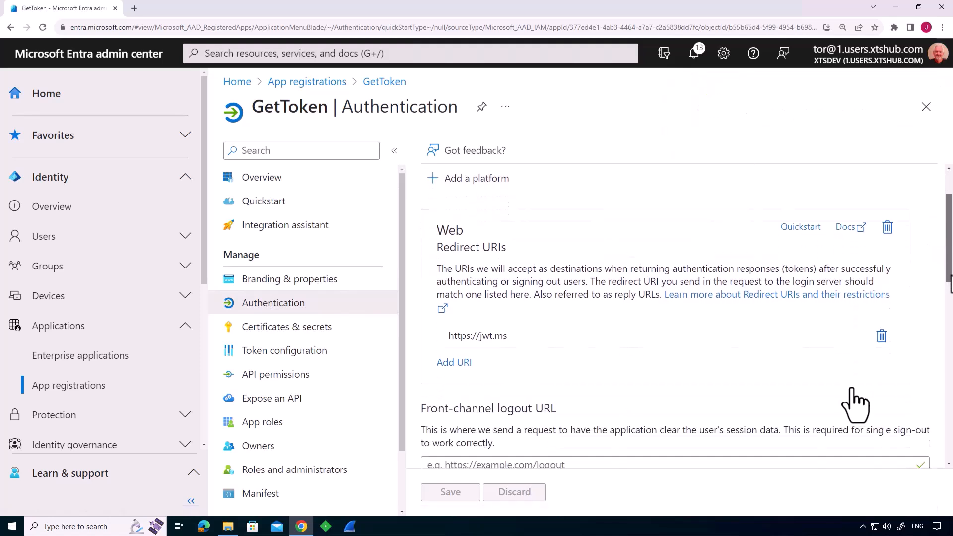
scroll(852, 390, "down", 4)
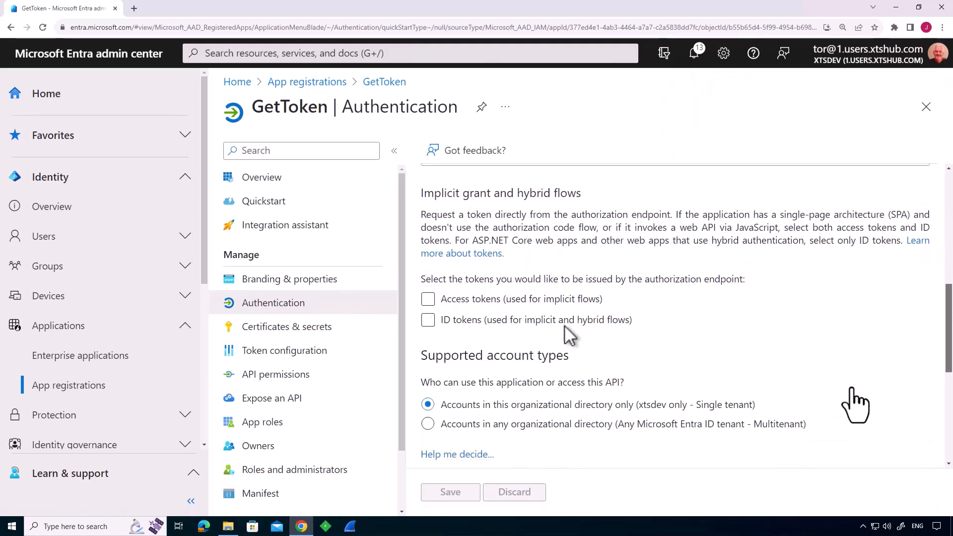
left_click(484, 320)
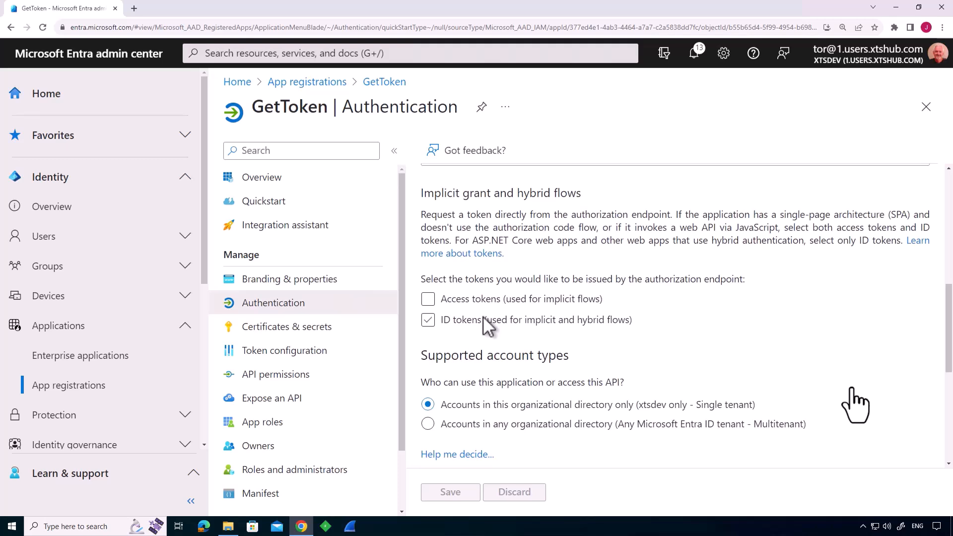
left_click(427, 321)
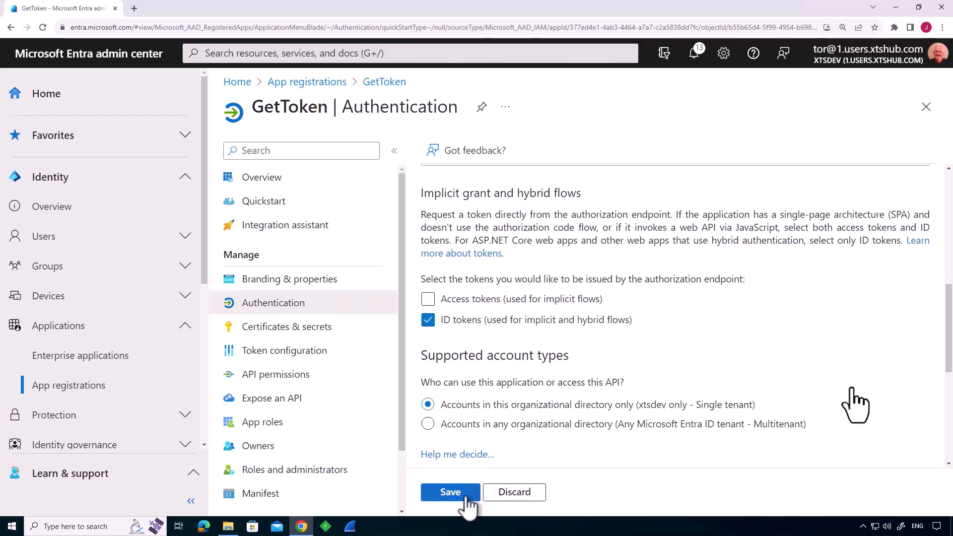
left_click(450, 493)
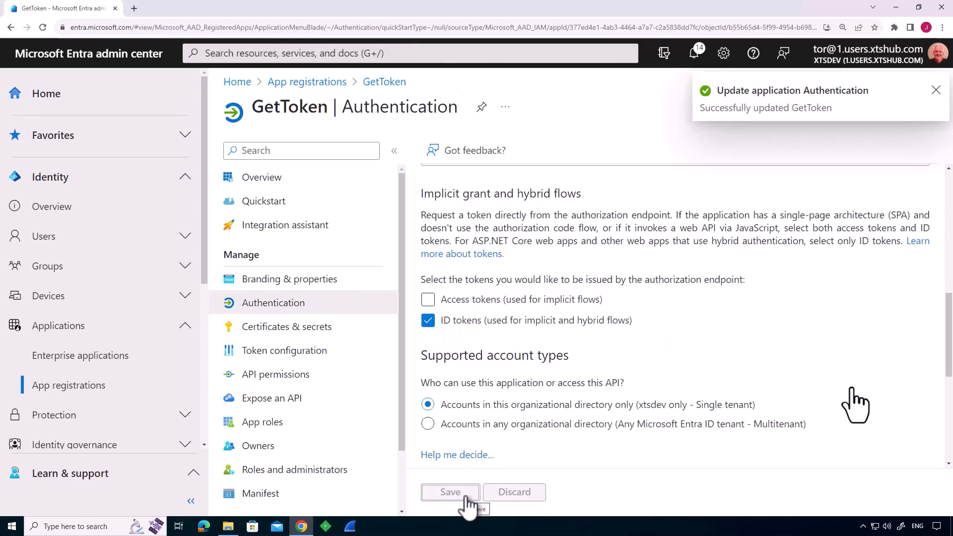
Copy GetToken's application (client) ID from its overview and paste it over the client_id placeholder in Get token.txt in Visual Studio Code.
left_click(268, 180)
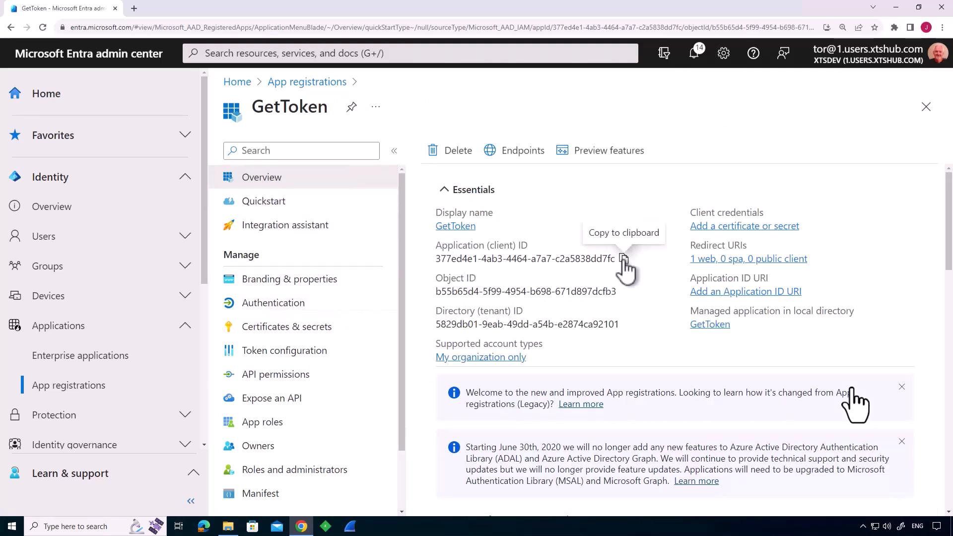
left_click(623, 260)
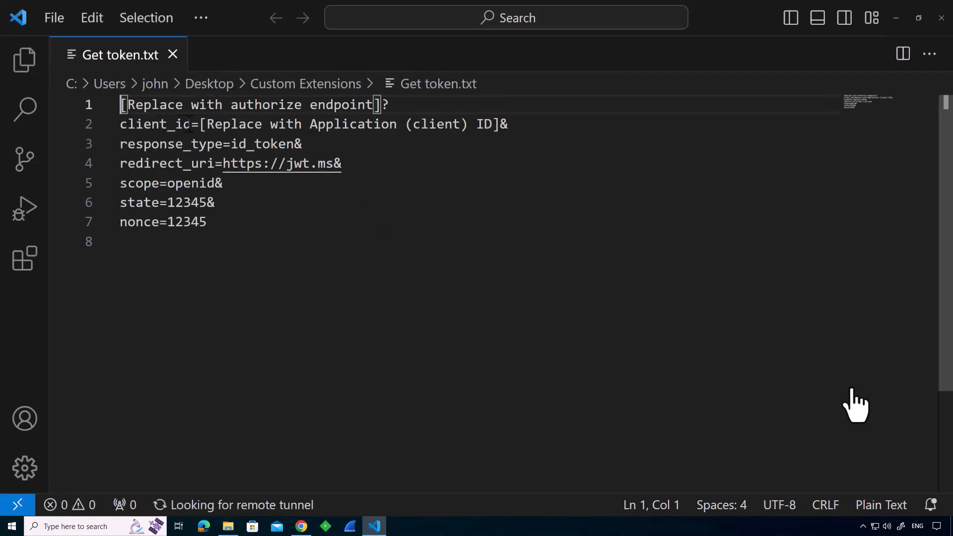
left_click_drag(200, 124, 500, 124)
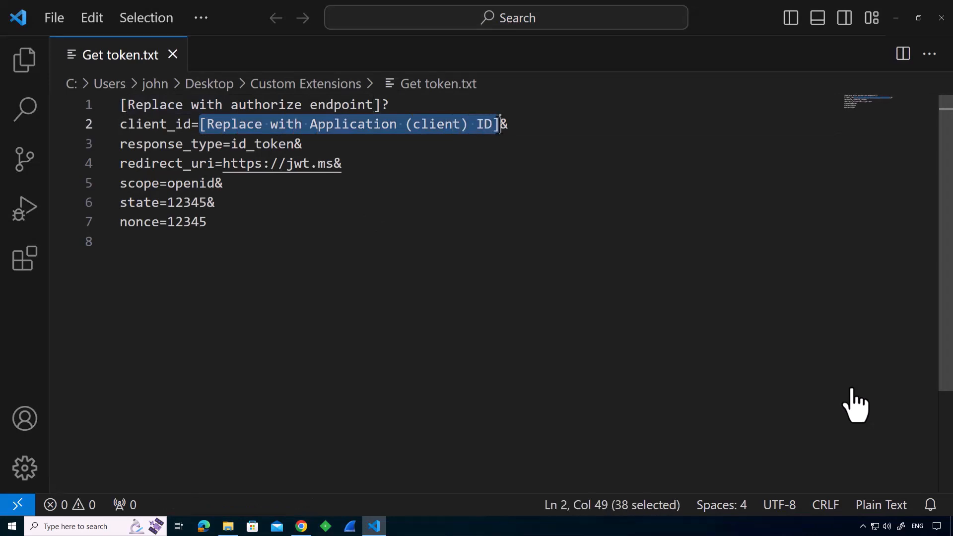
key("ctrl+v")
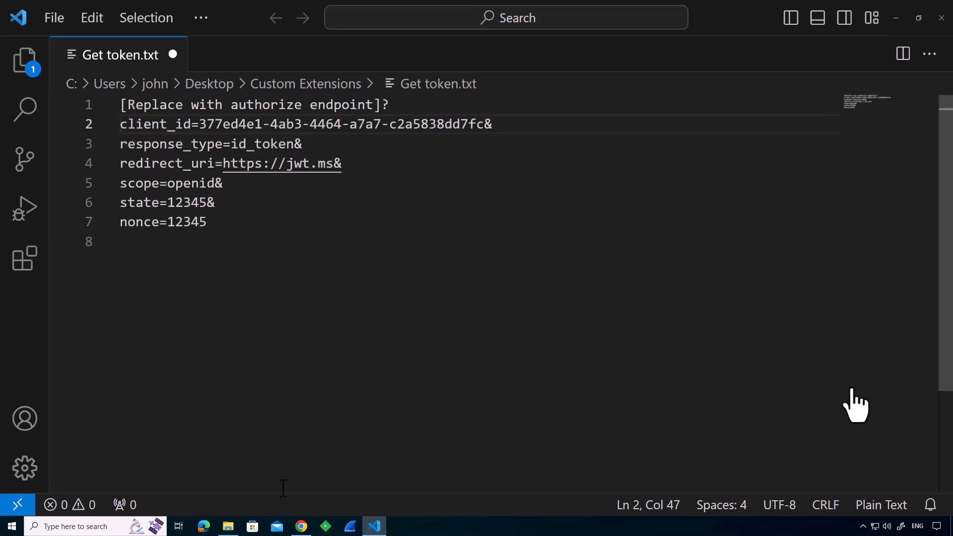
Copy the OAuth 2.0 authorization endpoint (v2) from GetToken's endpoints in Chrome and paste it over the authorize endpoint placeholder in Get token.txt.
left_click(301, 526)
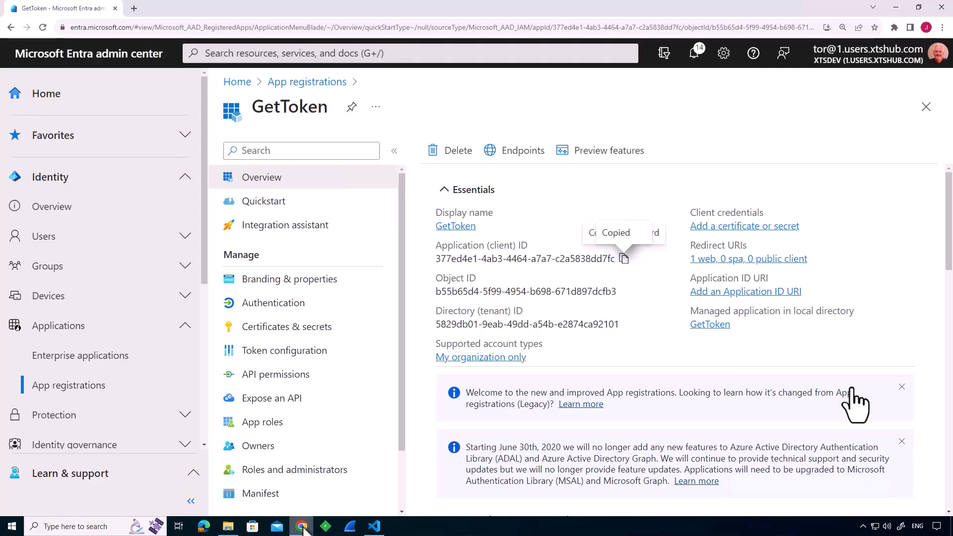
left_click(519, 152)
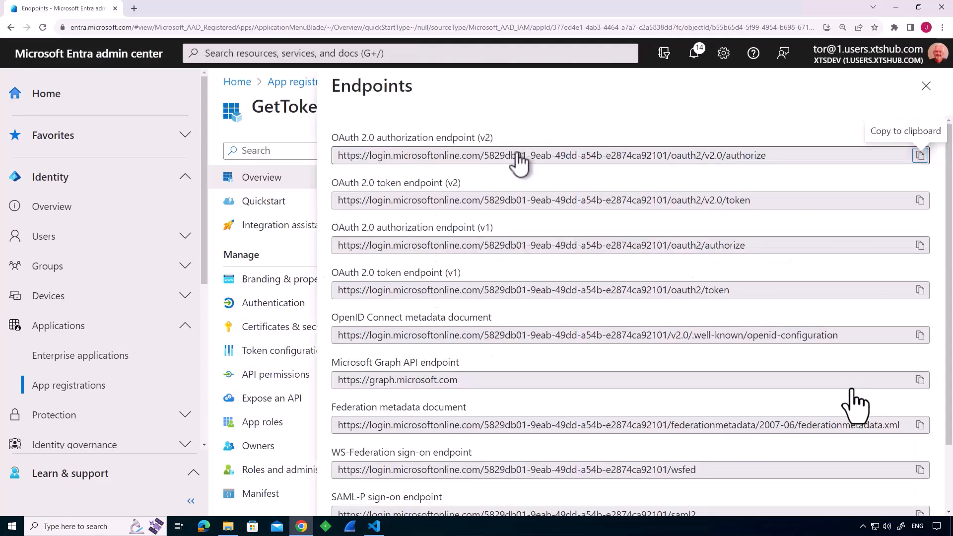
left_click(921, 157)
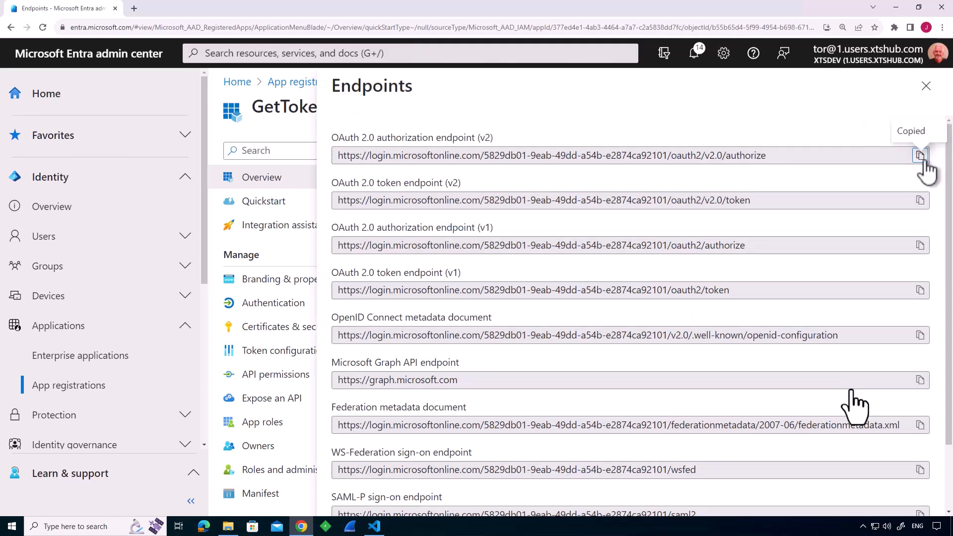
left_click(377, 530)
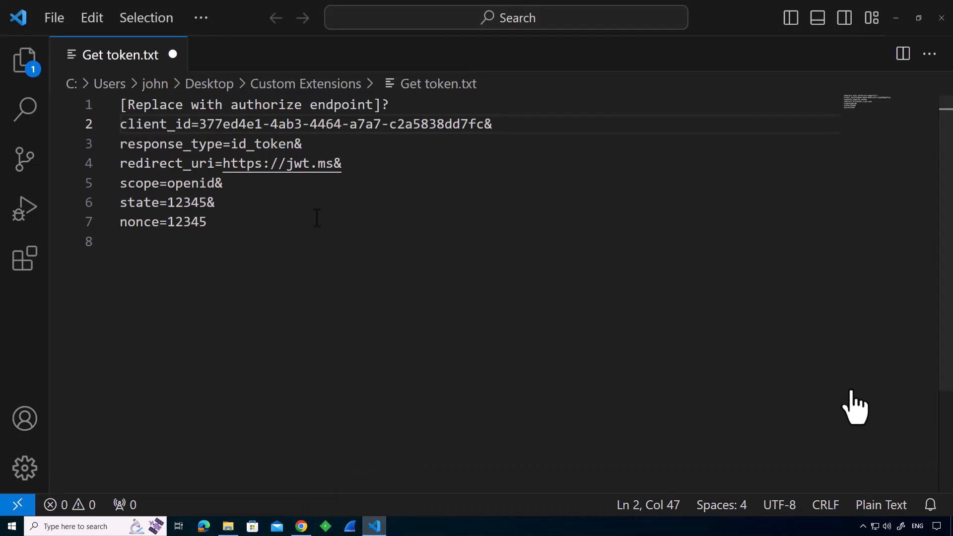
left_click_drag(121, 105, 381, 107)
key("ctrl+v")
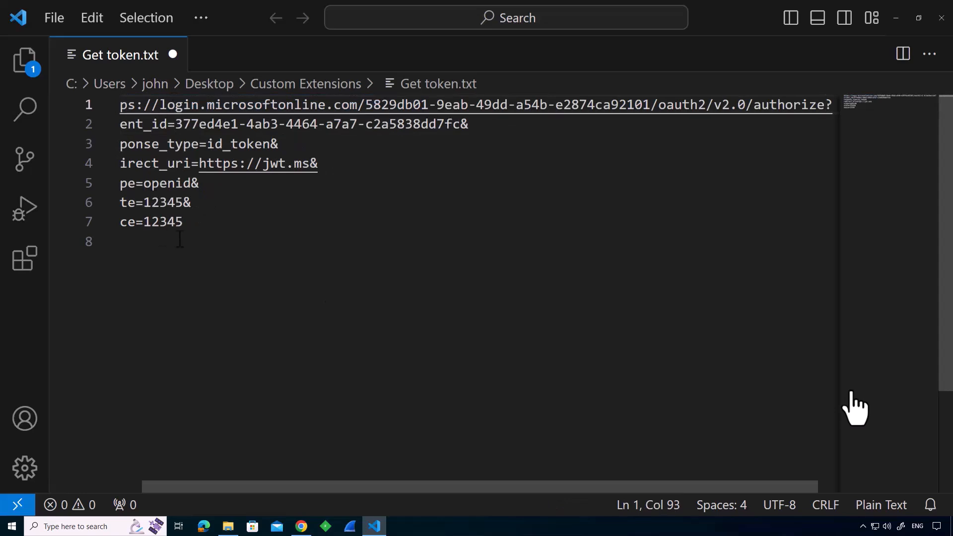
Join all the request lines in Get token.txt, from the endpoint through the nonce, into a single line.
left_click_drag(188, 226, 77, 113)
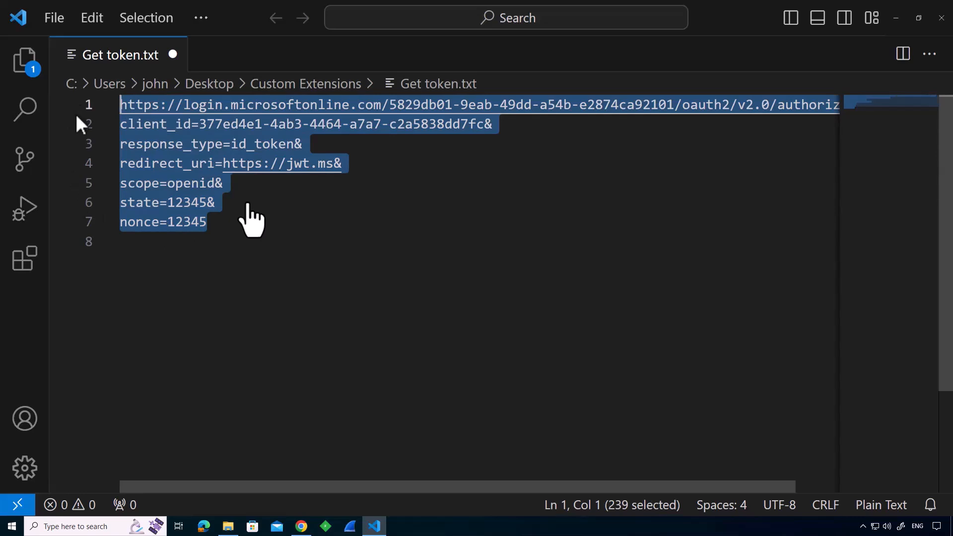
key("ctrl+shift+p")
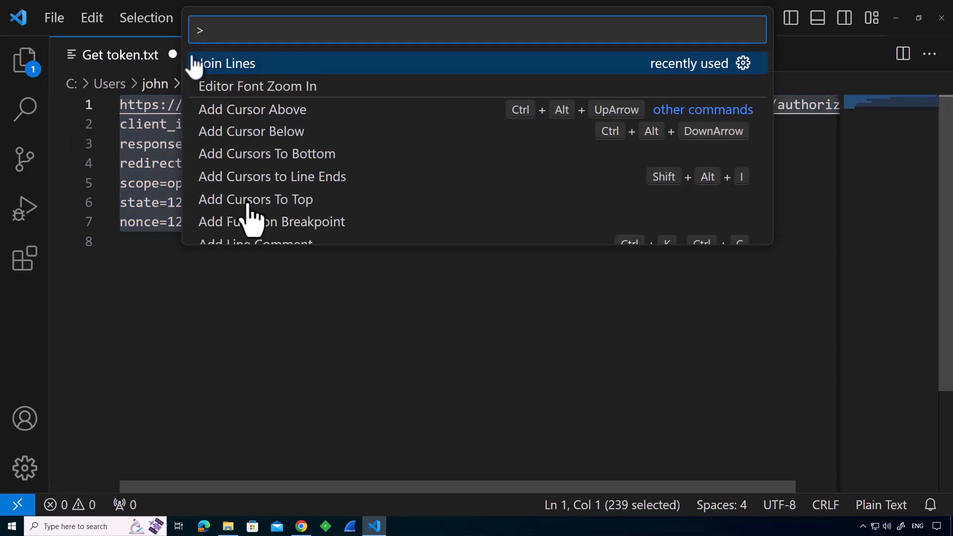
left_click(224, 69)
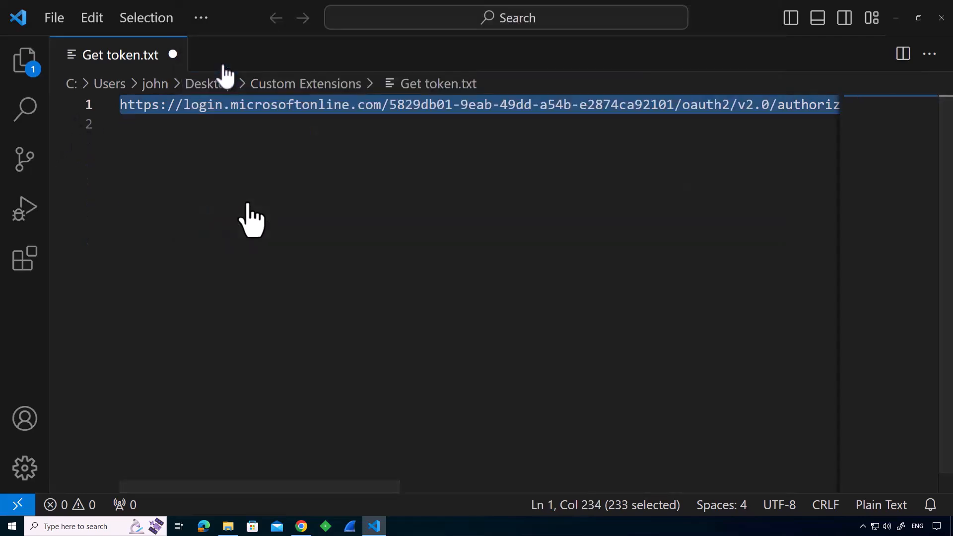
Replace every space in the joined URL line with nothing, and close the find and replace box.
left_click_drag(231, 486, 313, 489)
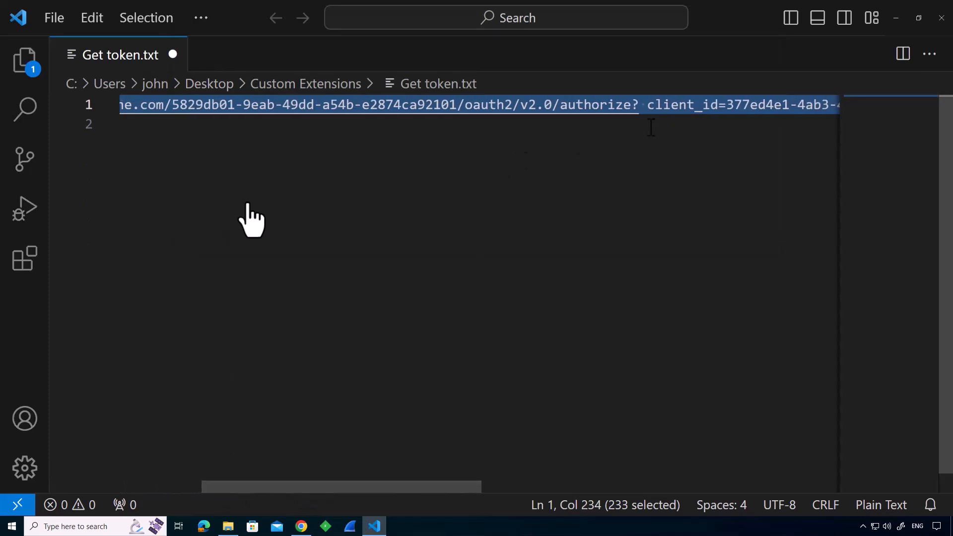
left_click(101, 18)
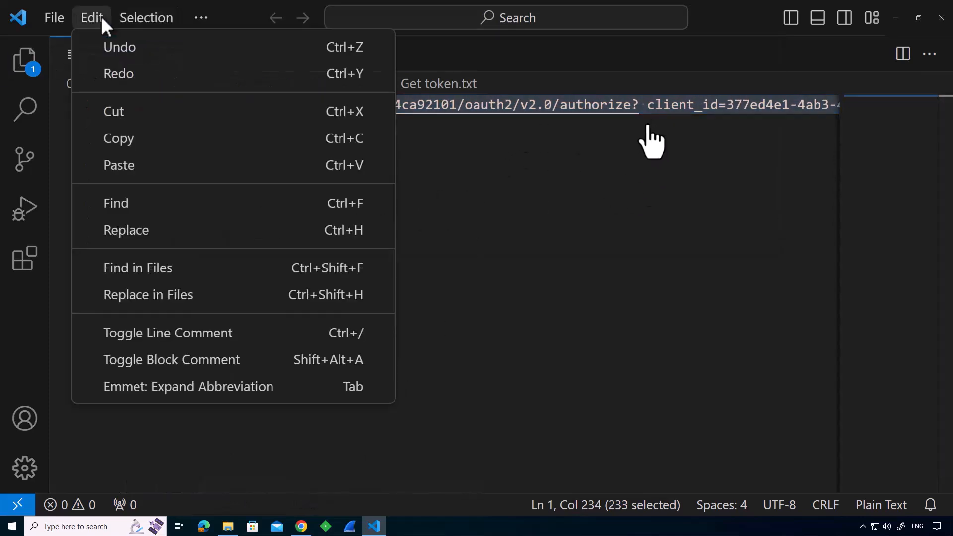
left_click(120, 233)
left_click(467, 112)
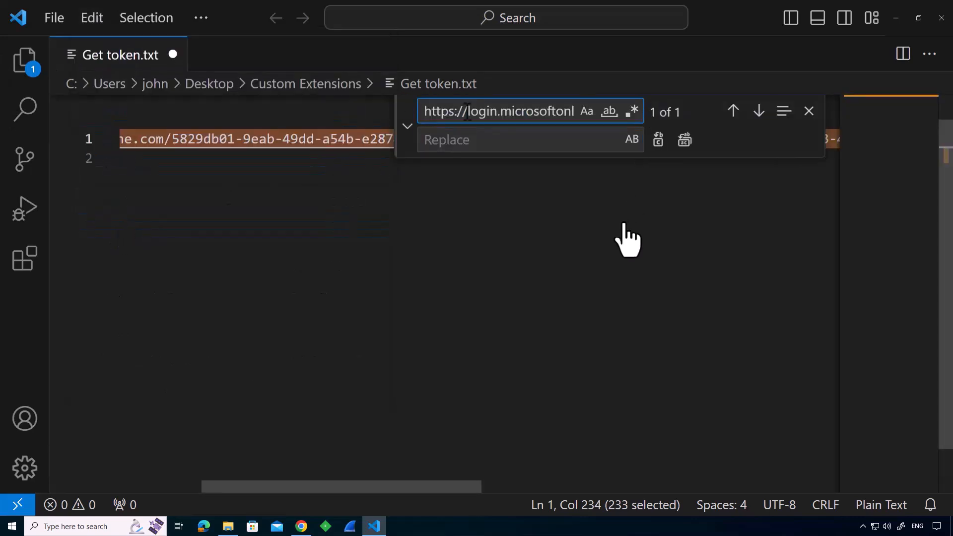
key("ctrl+a")
key("BackSpace")
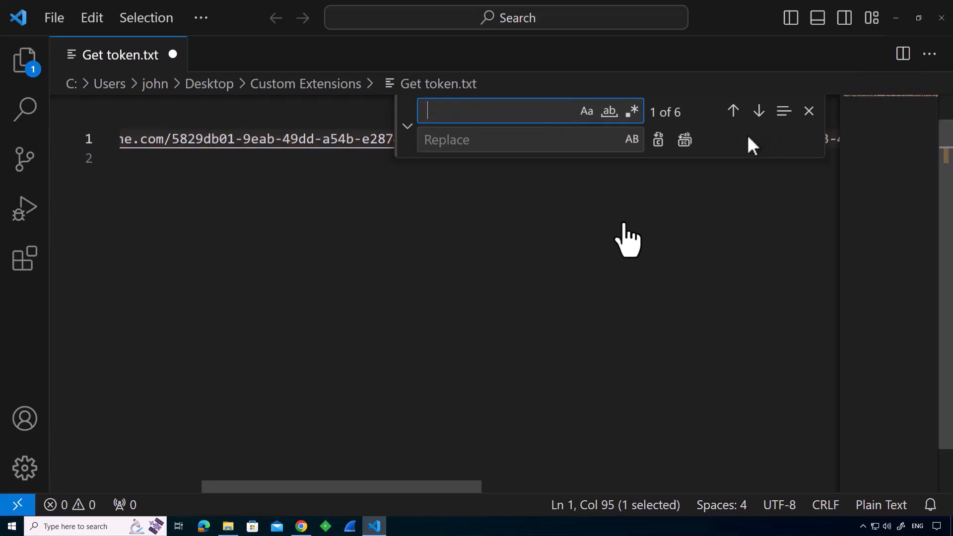
left_click(684, 141)
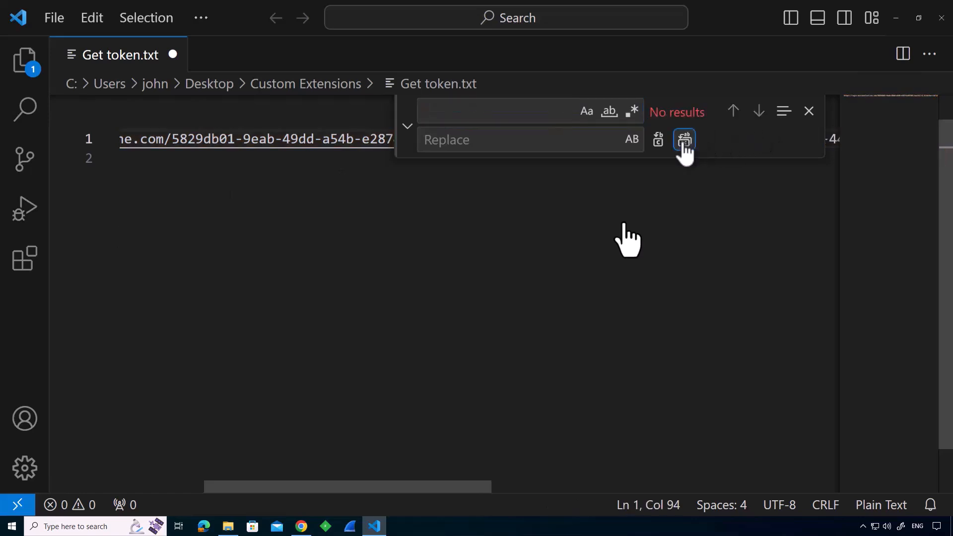
left_click(233, 381)
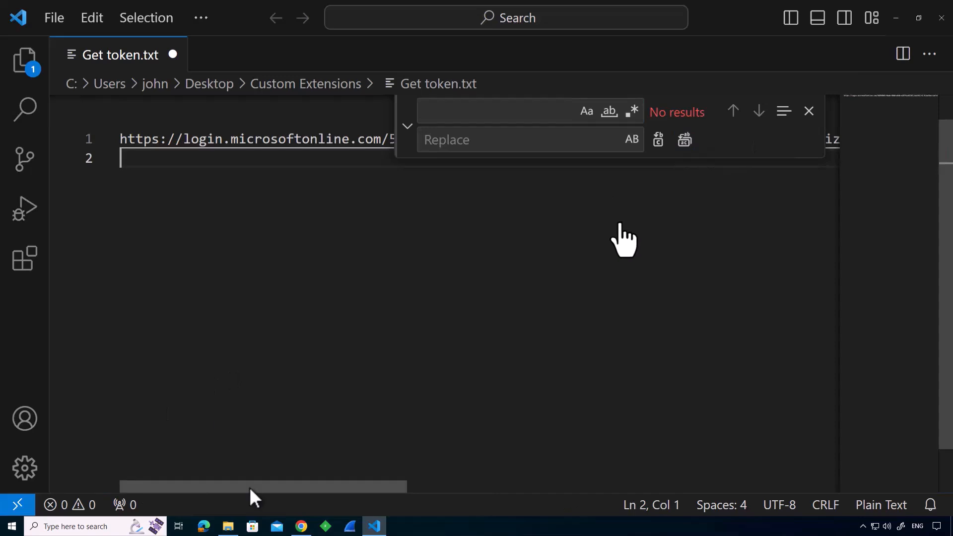
left_click(809, 111)
Copy the joined request URL from Get token.txt and use it as the location of a new shortcut in the Custom Extensions folder in File Explorer.
triple_click(125, 105)
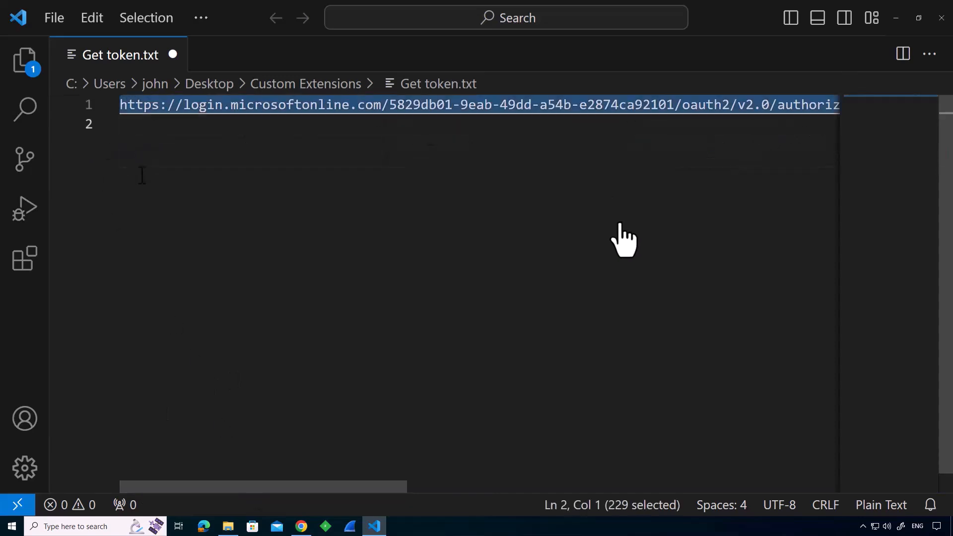
key("alt+Tab")
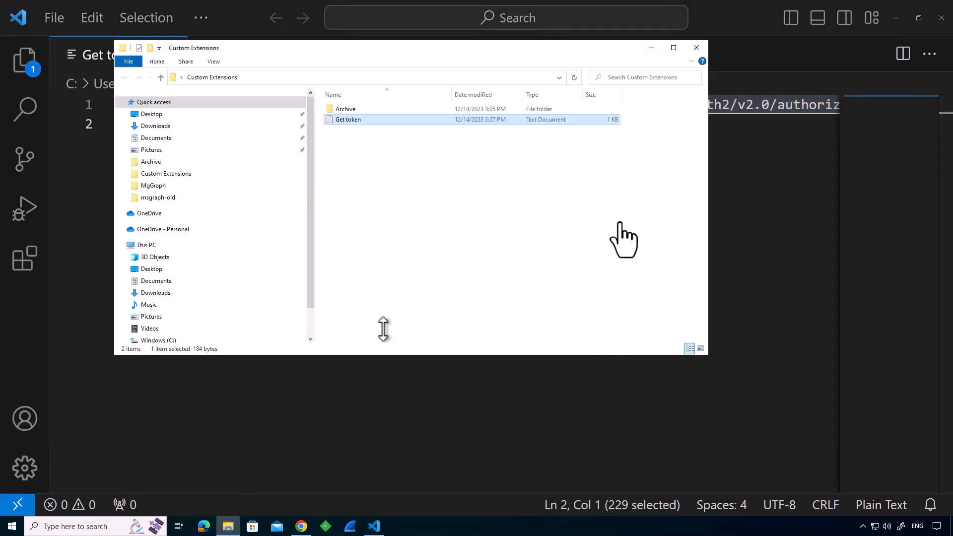
right_click(343, 157)
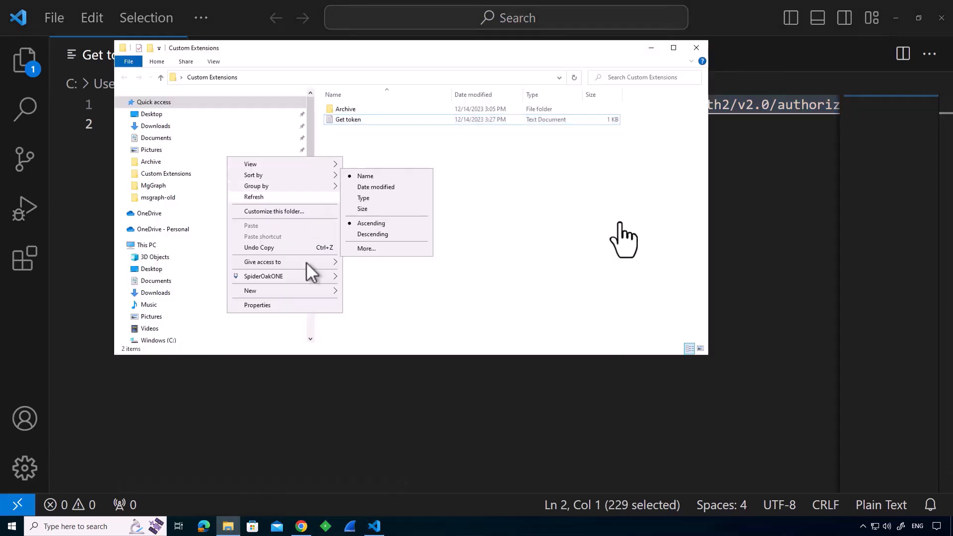
mouse_move(300, 288)
left_click(370, 302)
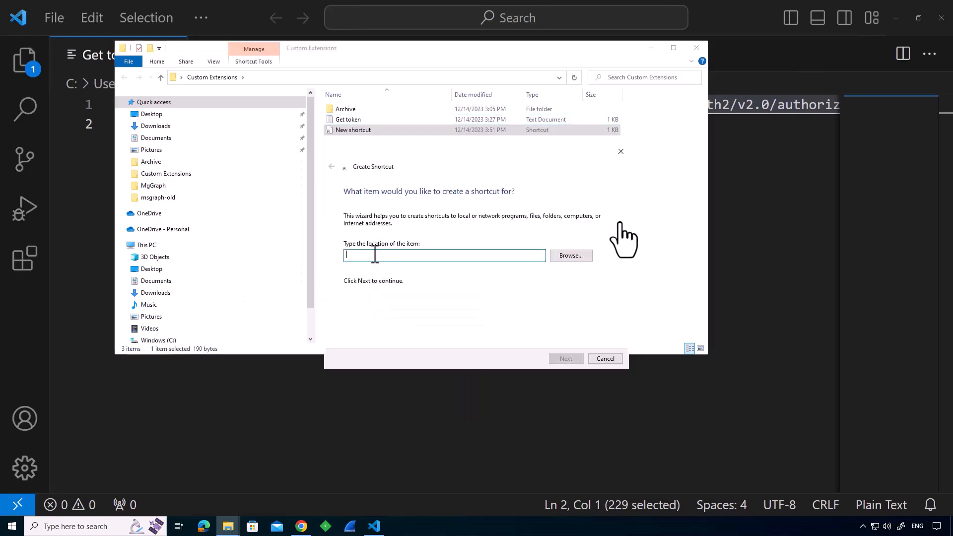
key("ctrl+v")
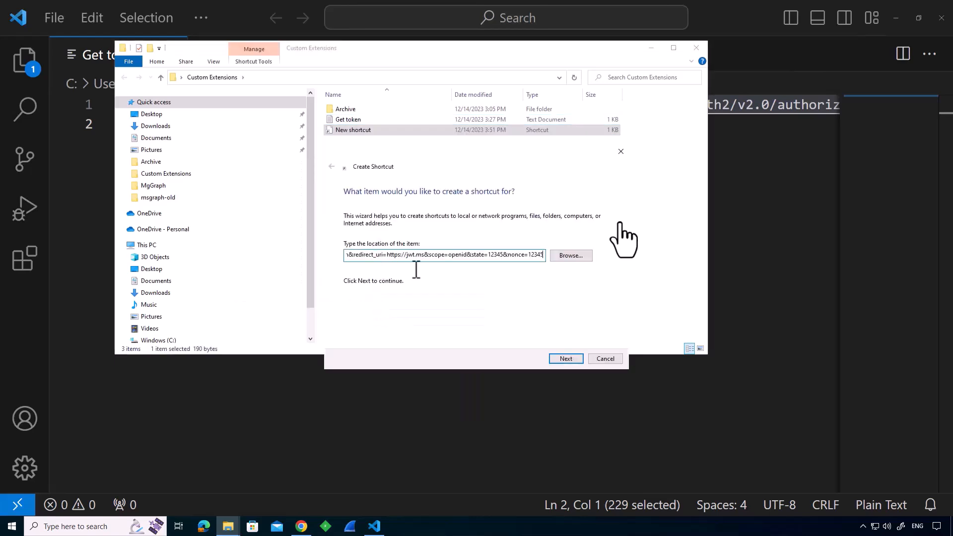
left_click(566, 358)
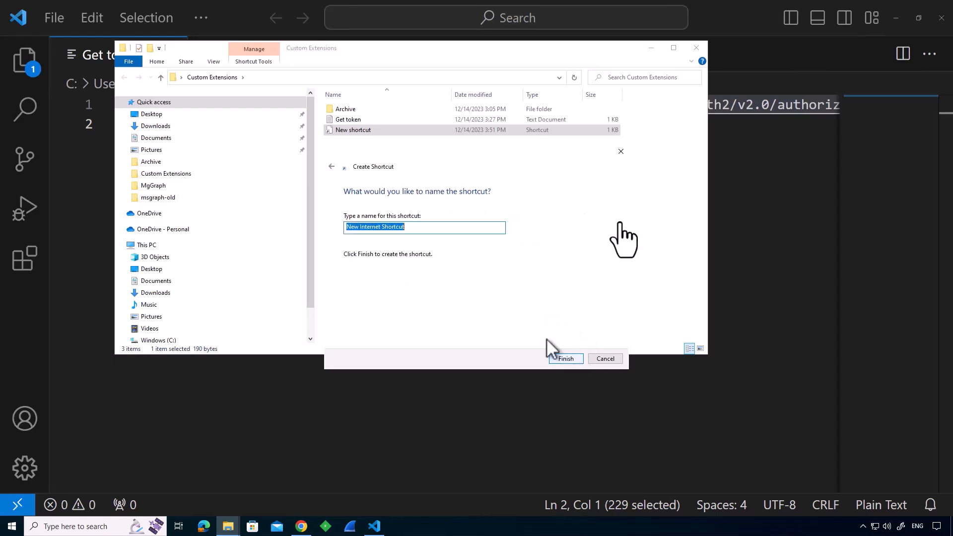
Name the new internet shortcut GetToken and finish creating it.
left_click(429, 228)
left_click_drag(428, 227, 326, 228)
type("GetToken")
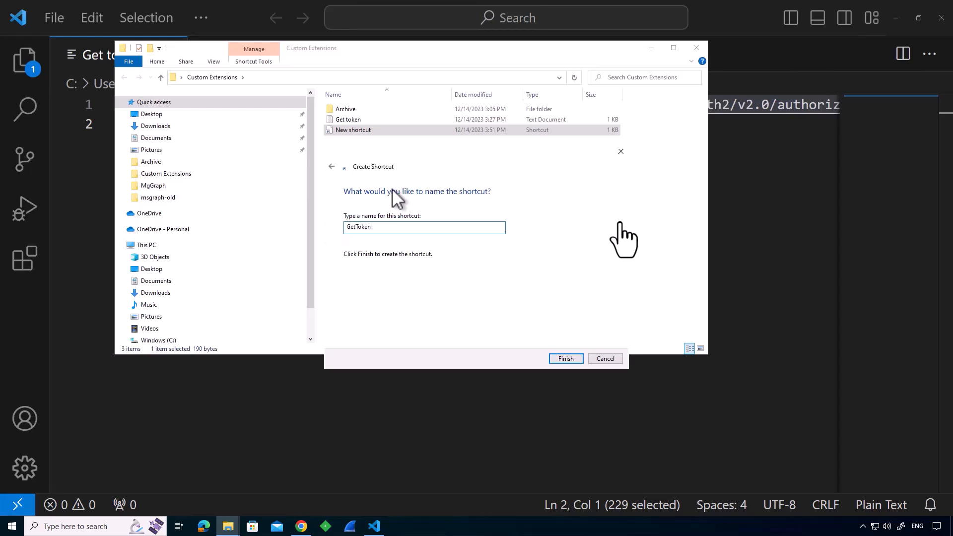
left_click(566, 358)
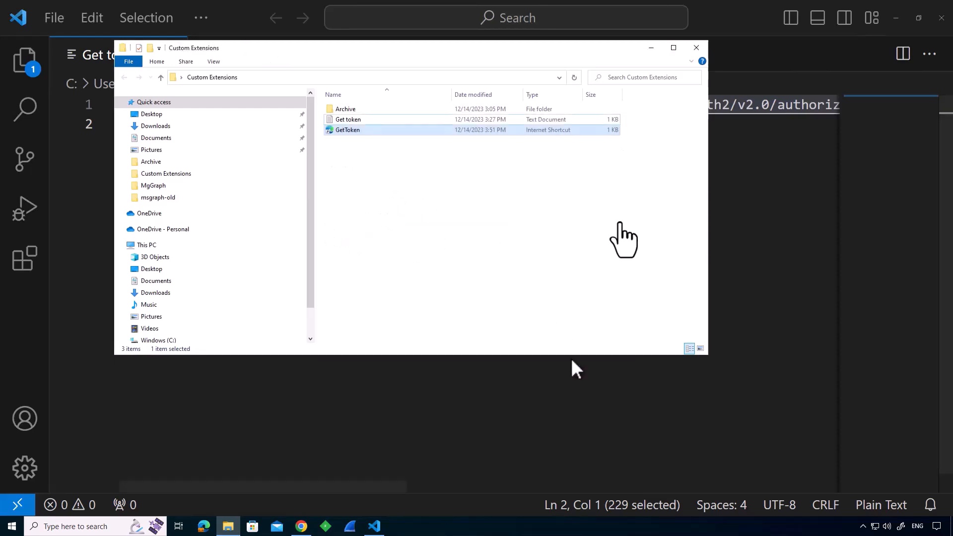
Open the GetToken shortcut, sign in with the first listed account, and accept the permissions GetToken requests.
double_click(344, 129)
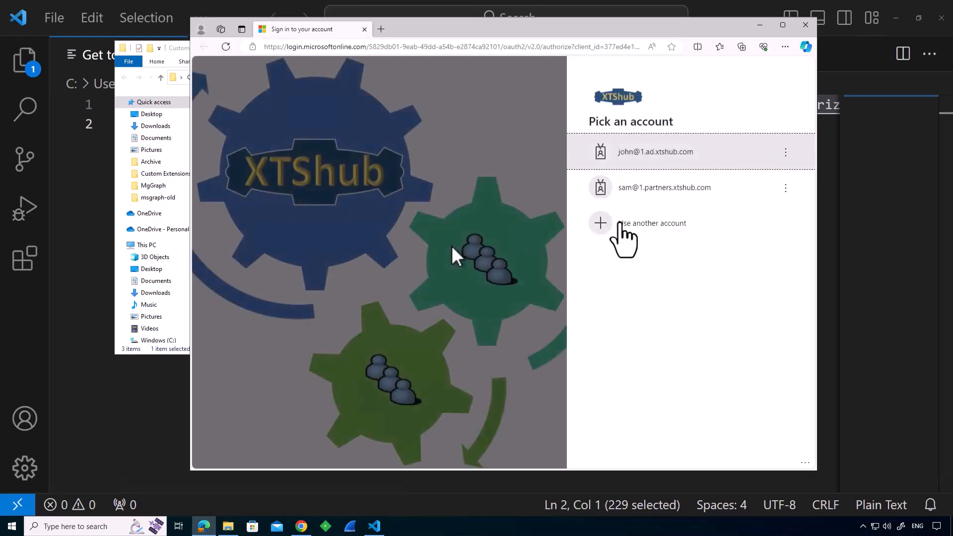
left_click(628, 161)
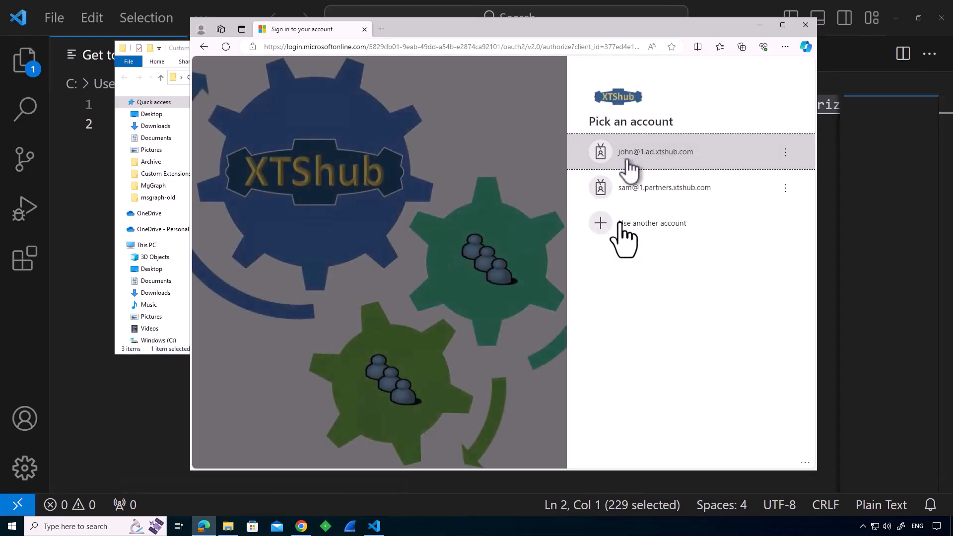
left_click(765, 226)
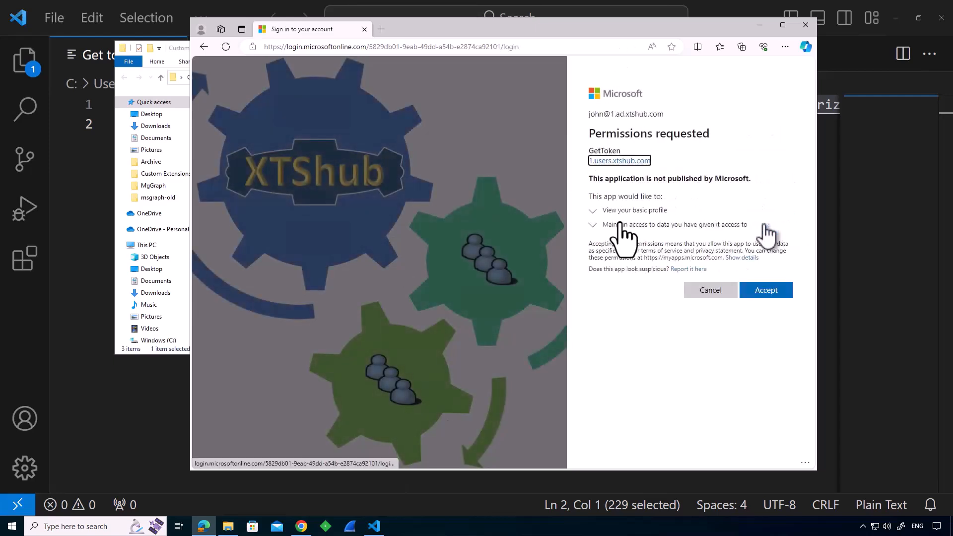
left_click(777, 293)
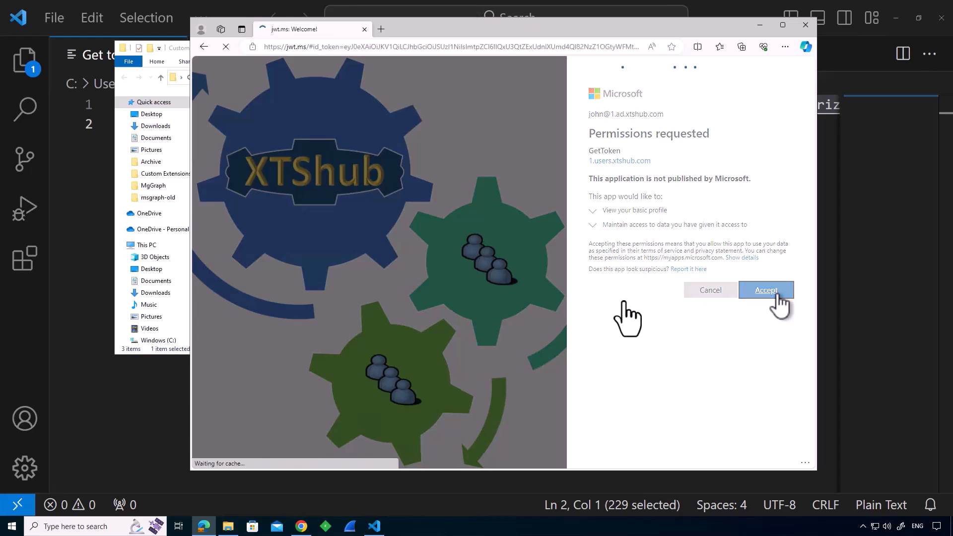
Examine the id_token parameter in the jwt.ms address and the decoded token's contents.
scroll(669, 292, "down", 2)
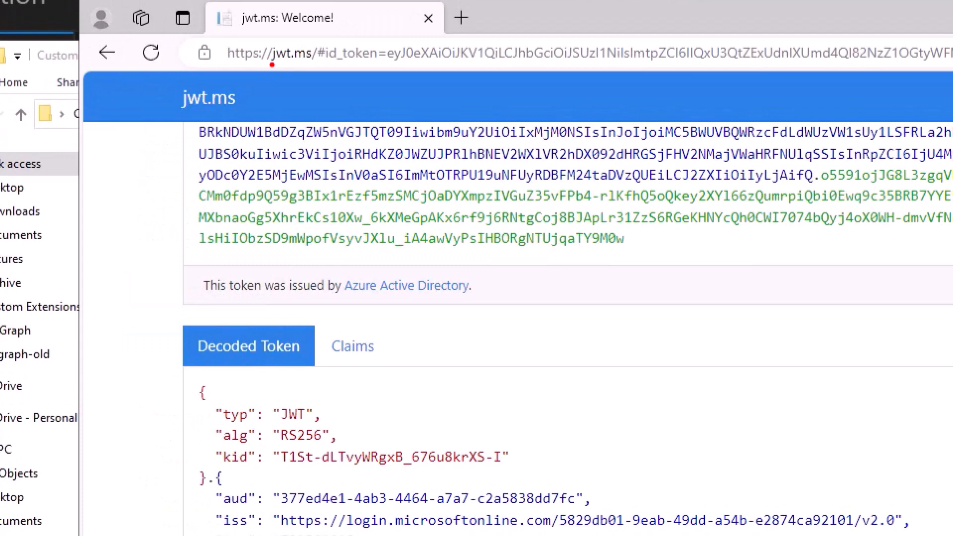
left_click_drag(272, 64, 314, 62)
left_click_drag(314, 63, 397, 72)
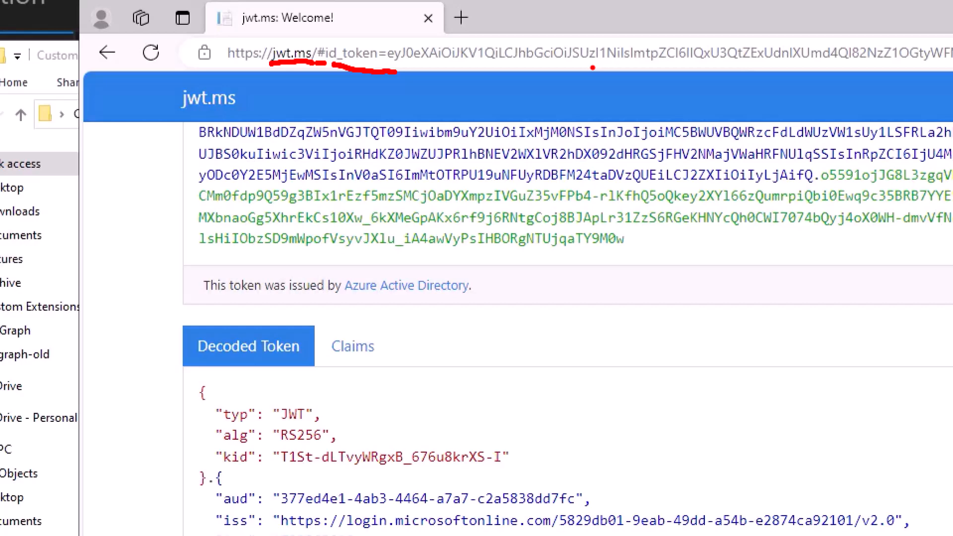
key("Escape")
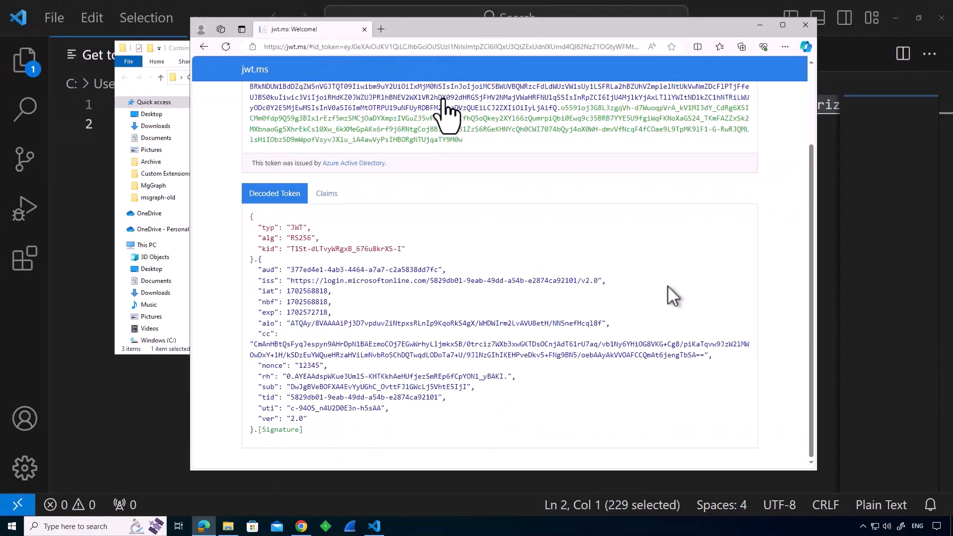
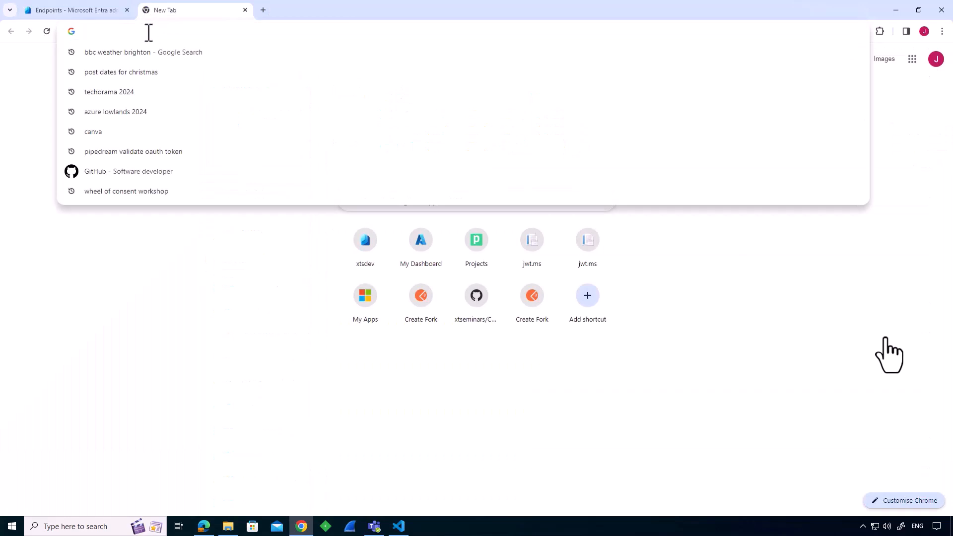
Go to pipedream.com and create a new project named GetTokenClaimsAPI.
type("pip")
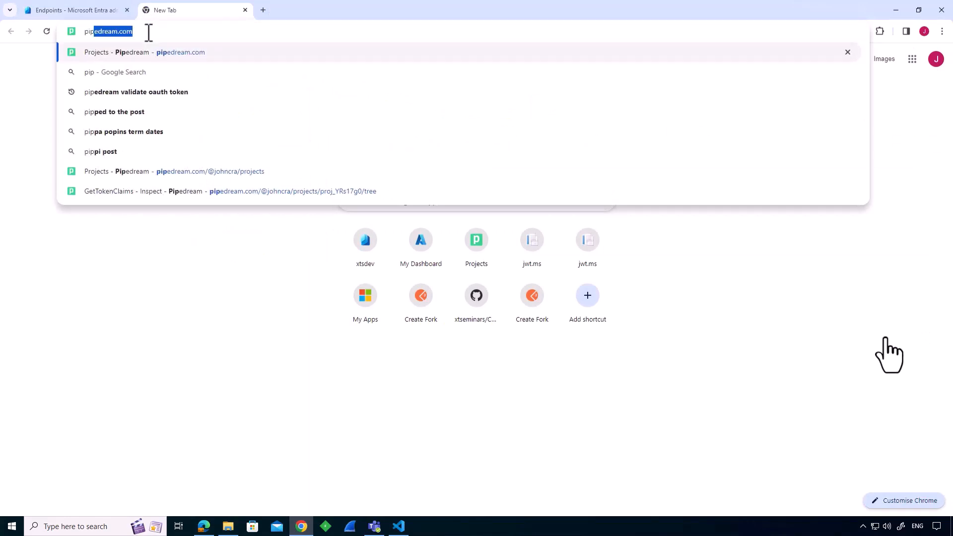
key("Return")
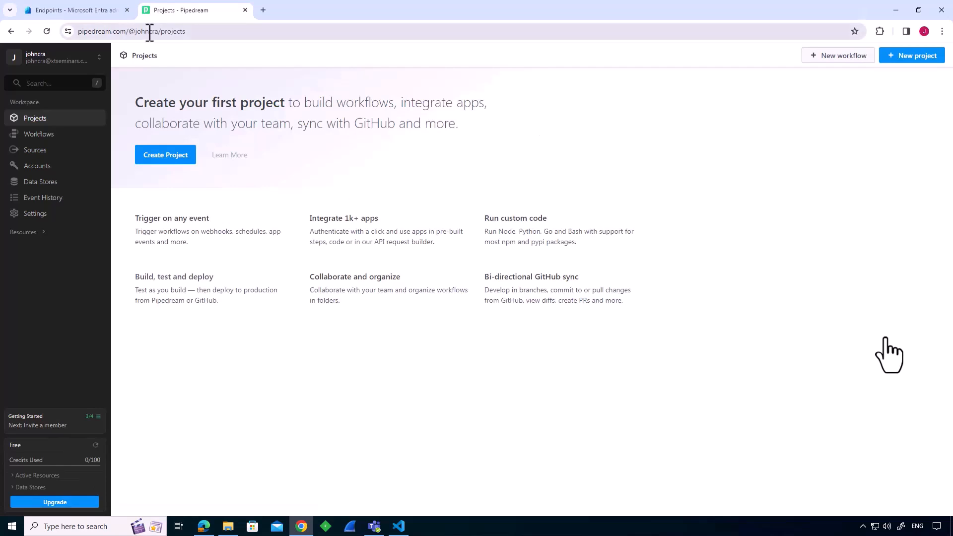
left_click(166, 155)
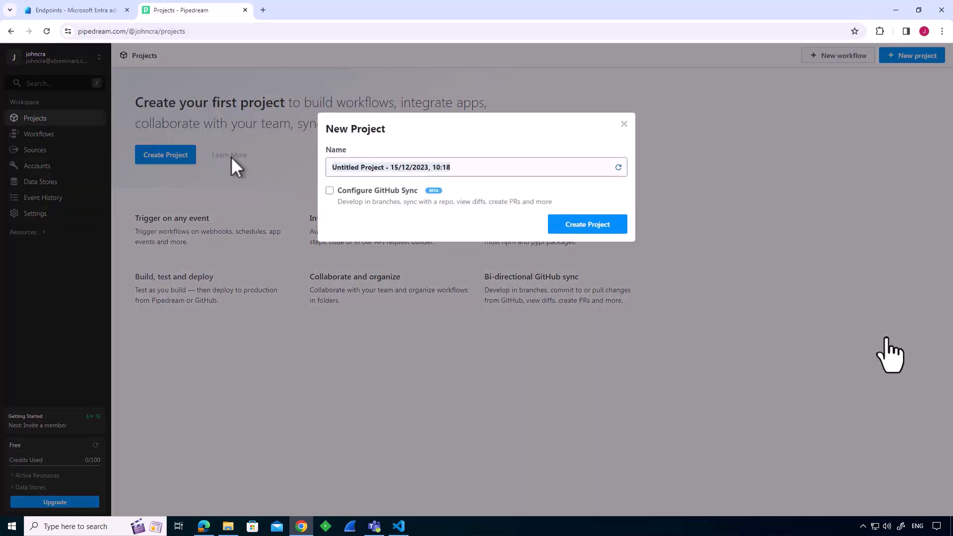
type("GetToke")
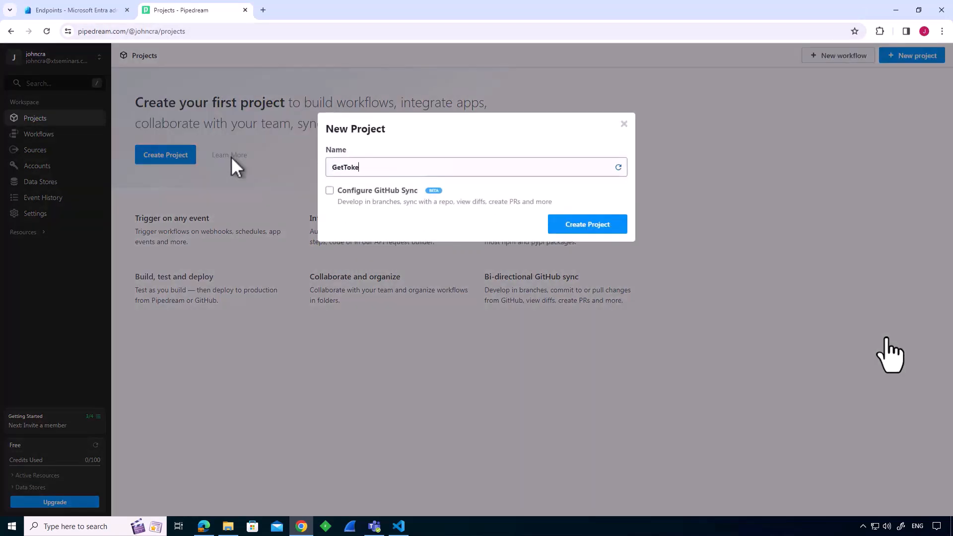
type("nClaimsAPI")
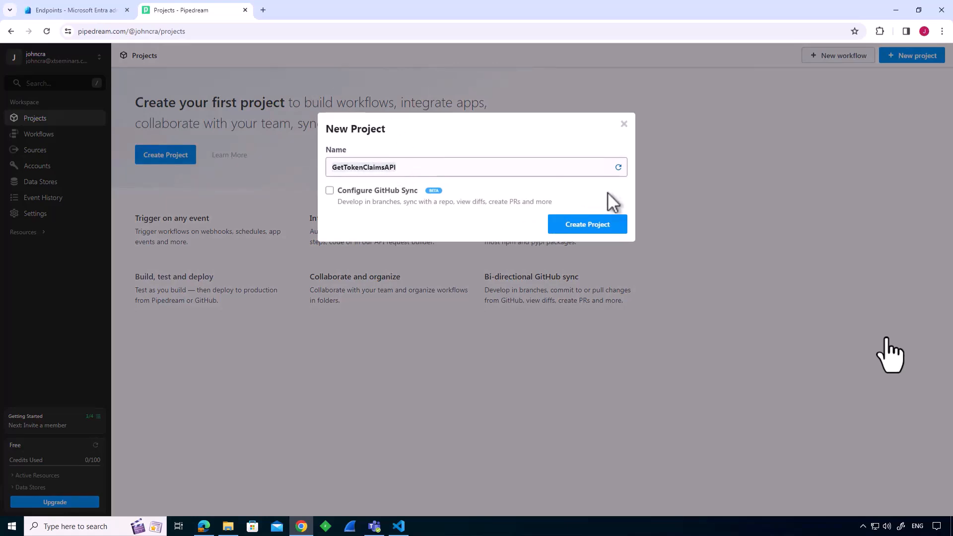
left_click(589, 228)
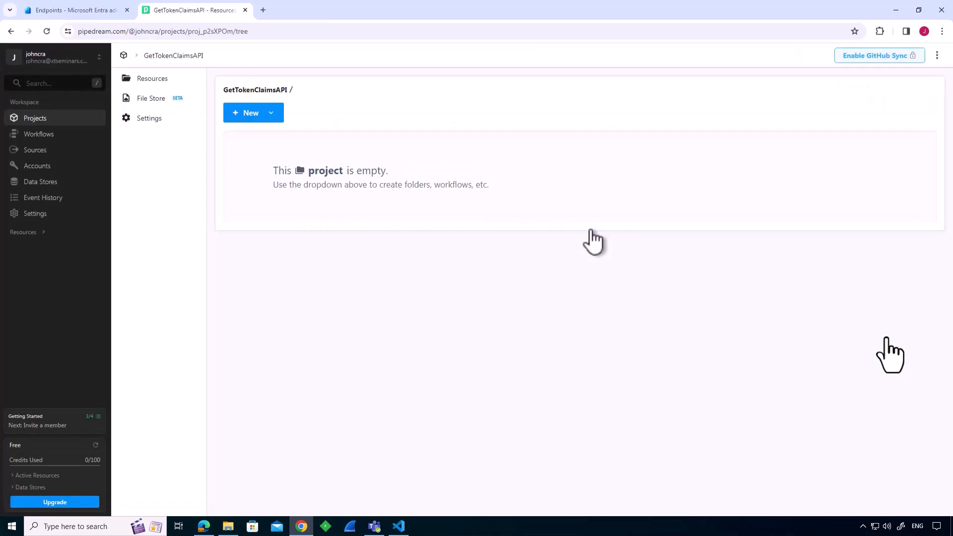
Create a workflow named GetTokenClaimsAPI in the empty project, keeping the default timeout, memory and error settings.
left_click(258, 114)
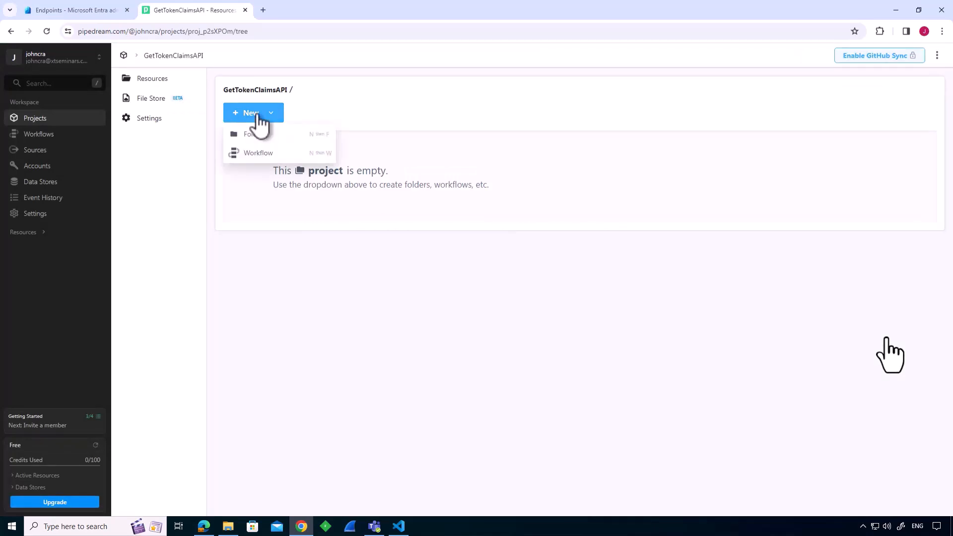
left_click(252, 153)
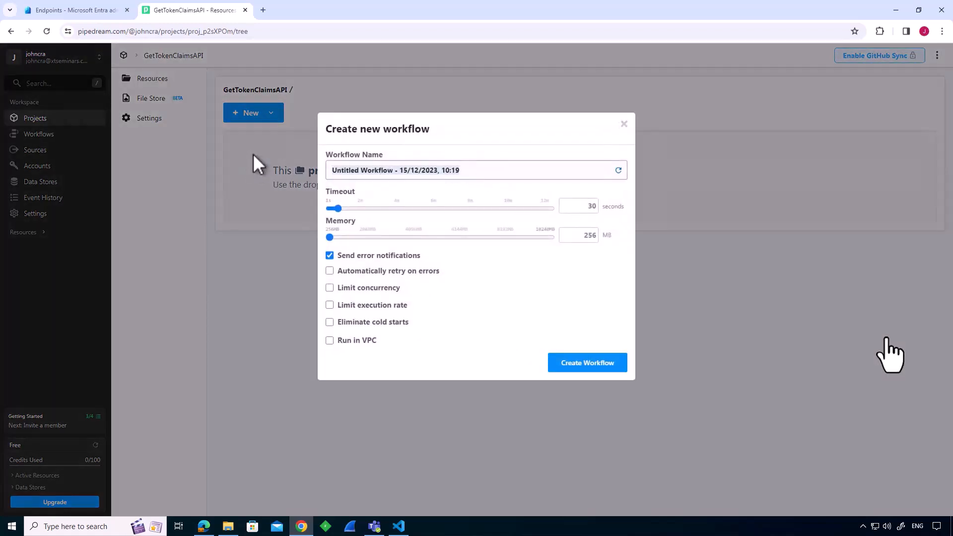
type("GetTokenClaimsAPI")
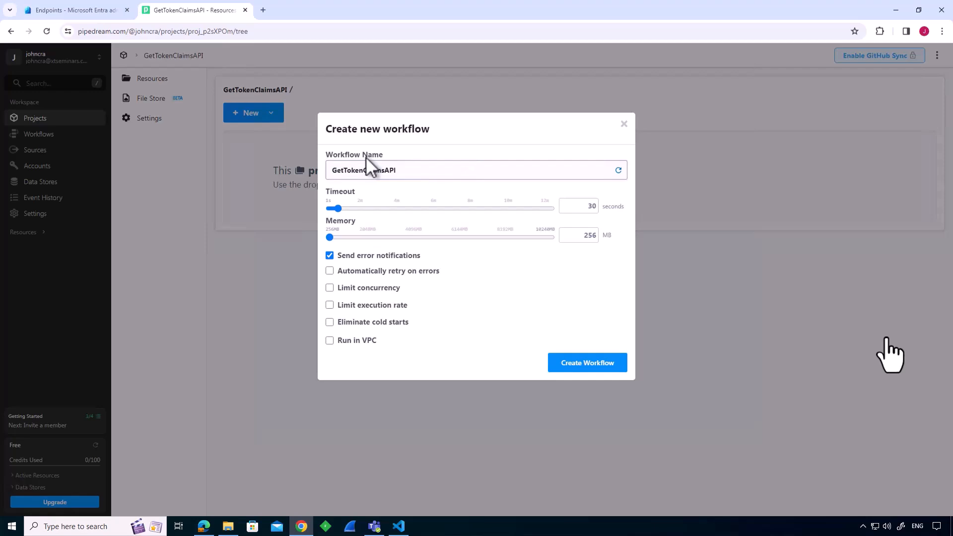
left_click(590, 366)
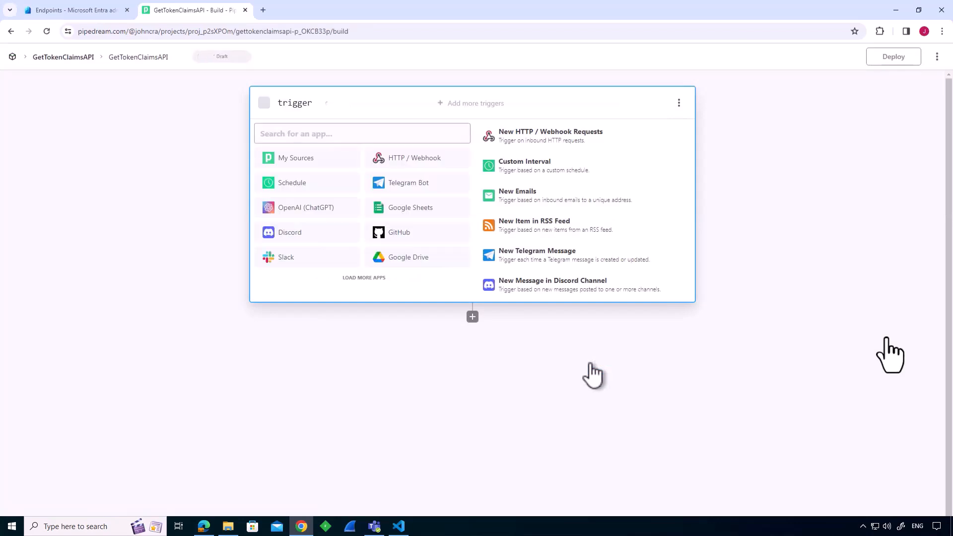
Add an HTTP Requests (Most Popular) trigger whose HTTP response is "Return a custom response from your workflow", and save it.
left_click(424, 164)
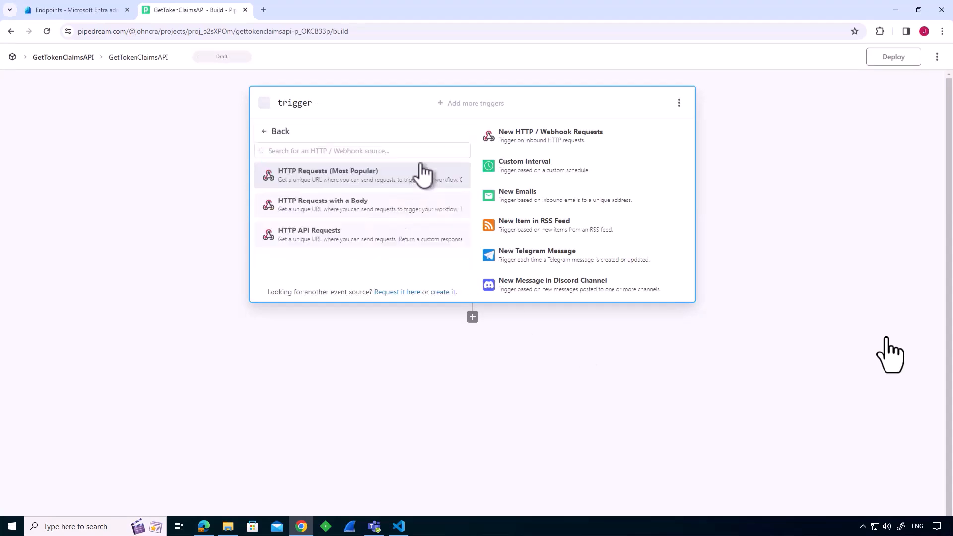
left_click(392, 185)
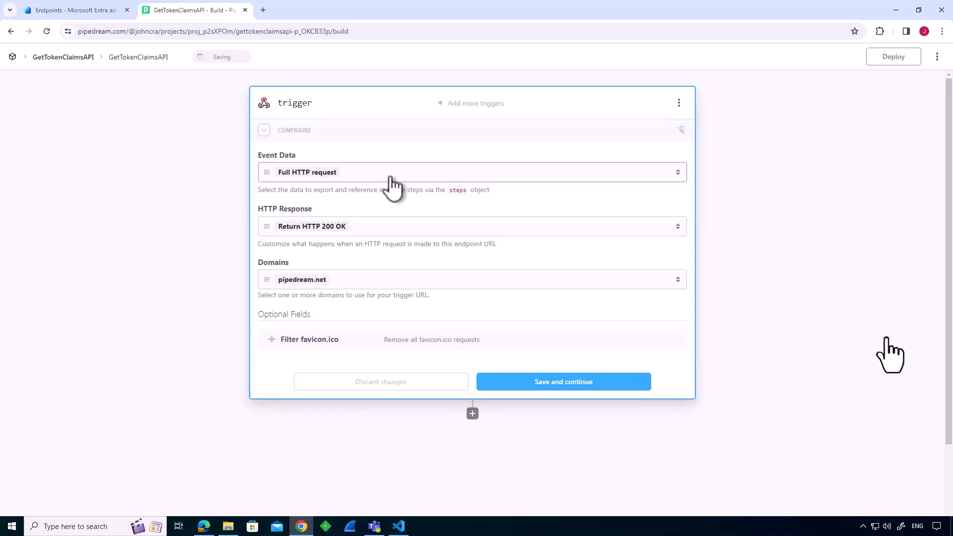
left_click(682, 234)
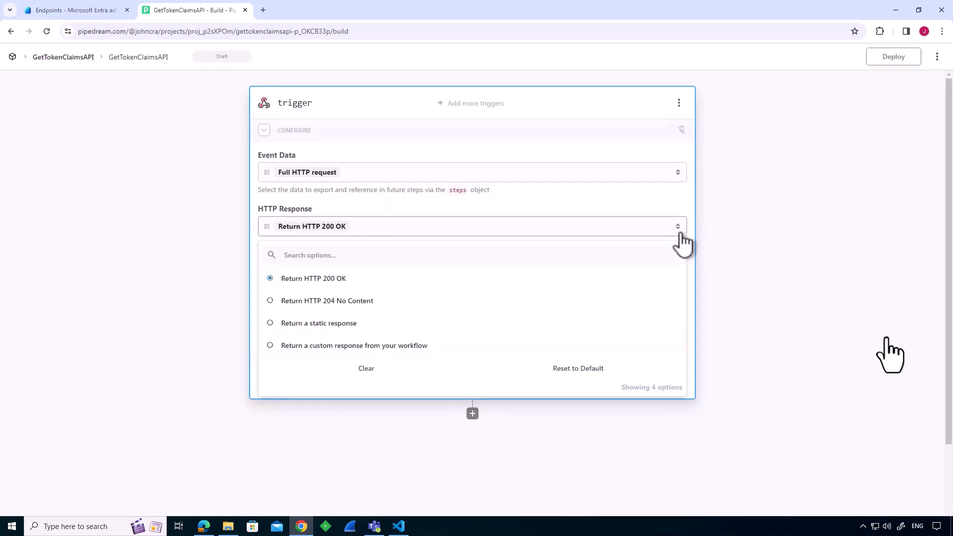
left_click(276, 346)
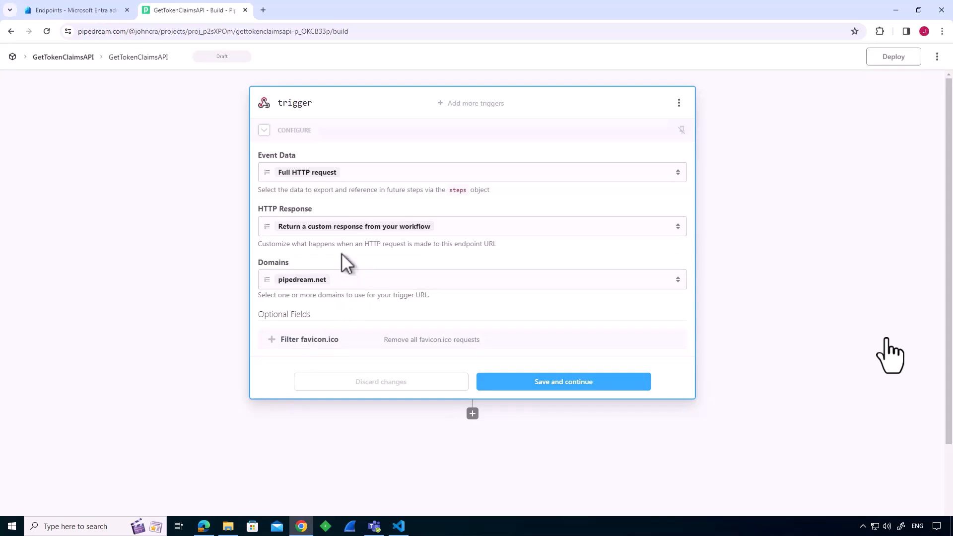
left_click(580, 383)
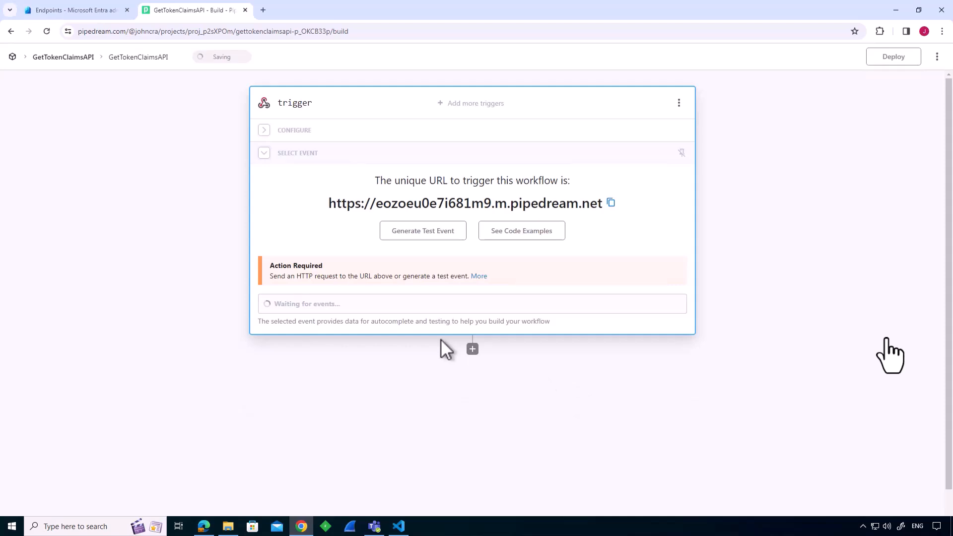
Generate a test event for the trigger by sending the default POST request with its JSON body.
left_click(452, 232)
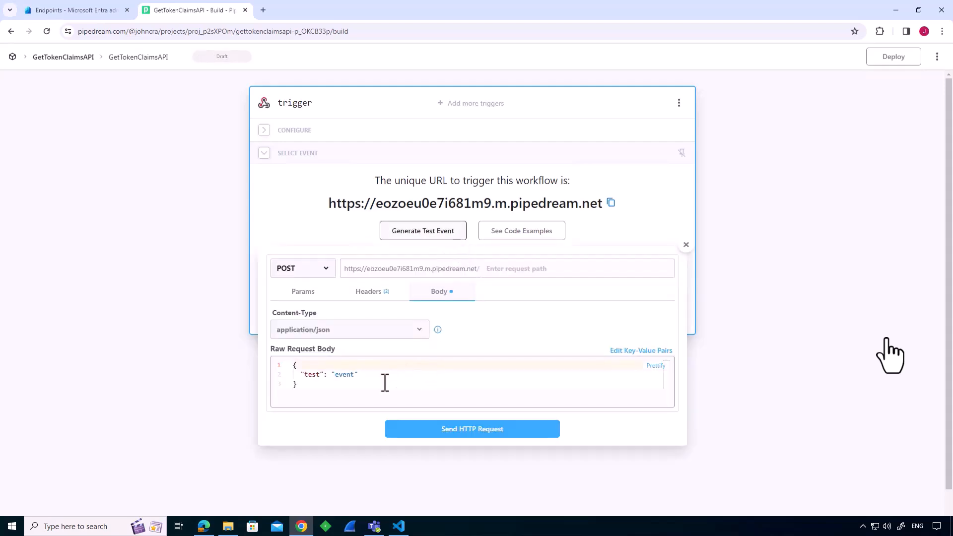
left_click(481, 431)
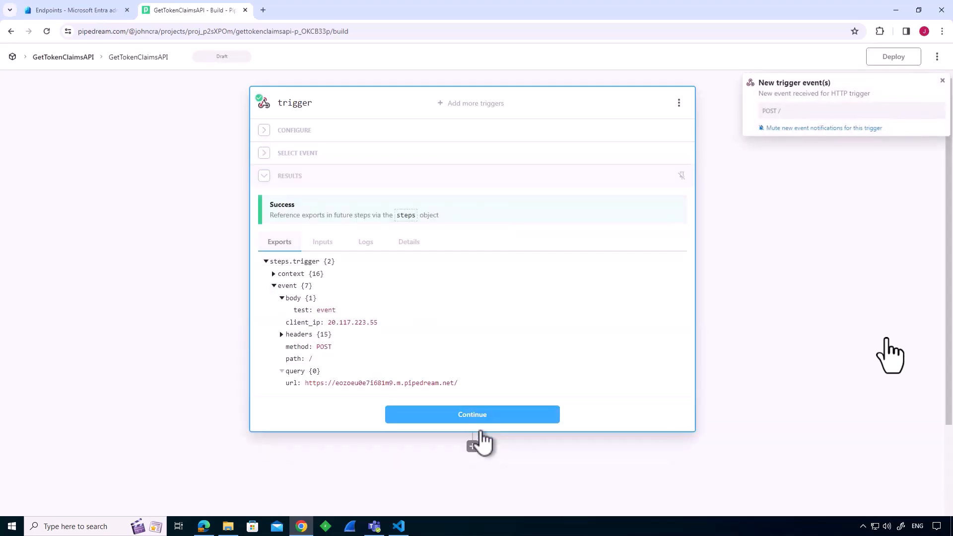
mouse_move(453, 323)
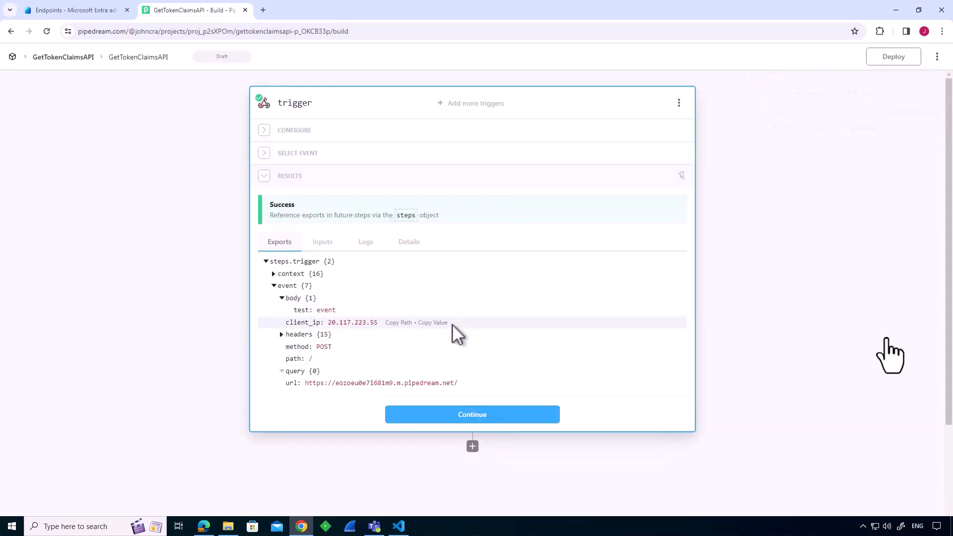
Add a Run Node code step below the trigger.
left_click(472, 447)
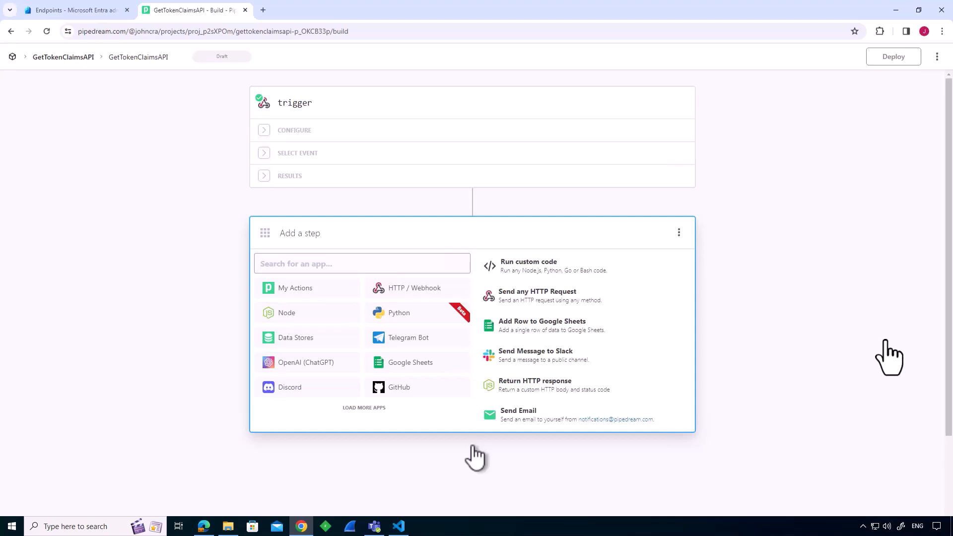
left_click(285, 314)
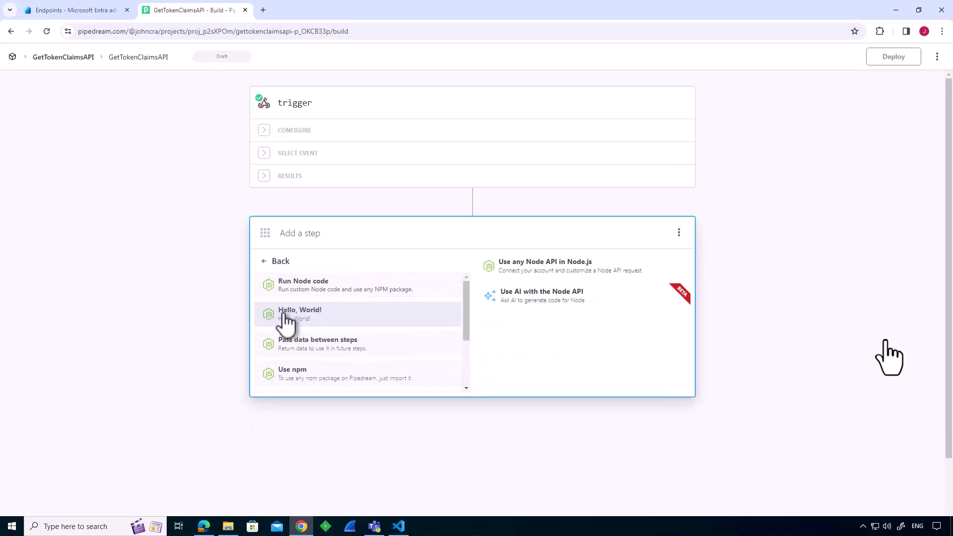
left_click(303, 297)
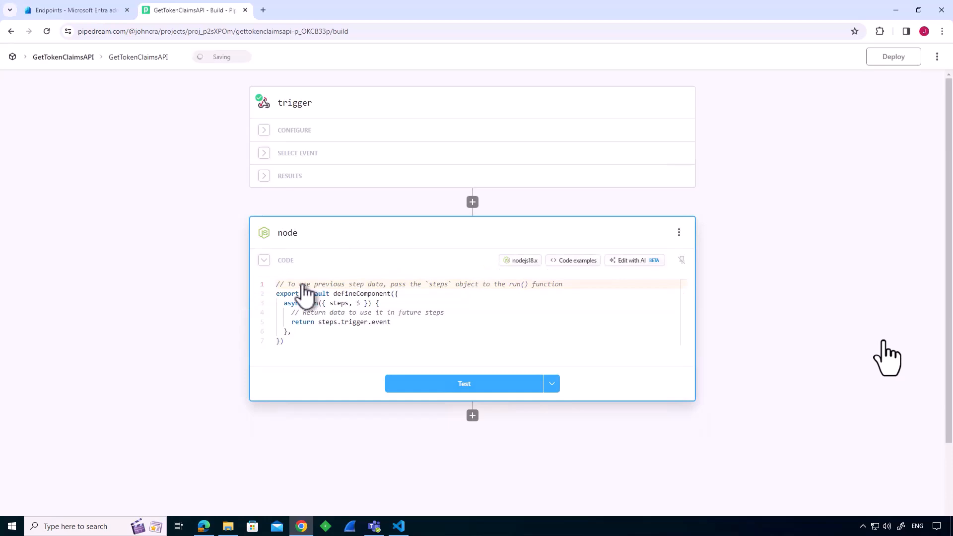
Open GetToken.js from the xtseminars/CustomAuthenticationExtensions GitHub repository in a separate browser tab and copy all of its code.
left_click(263, 10)
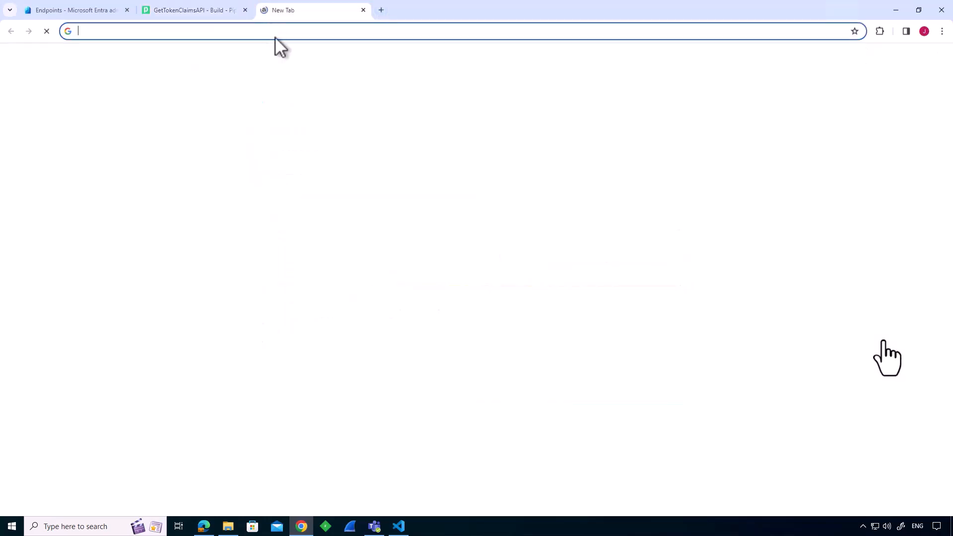
type("https://github.com/xtseminars/CustomAuthenticationExtensions")
key("Return")
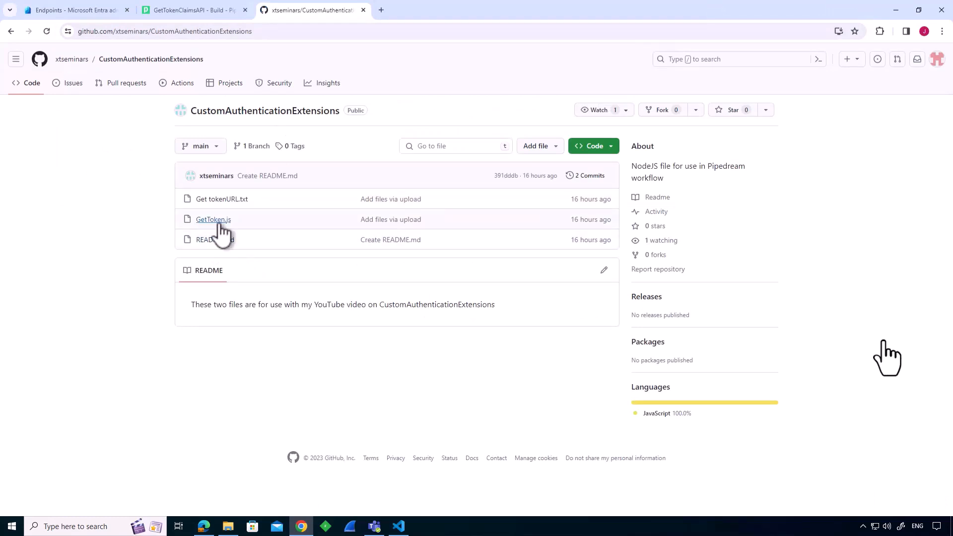
left_click(217, 220)
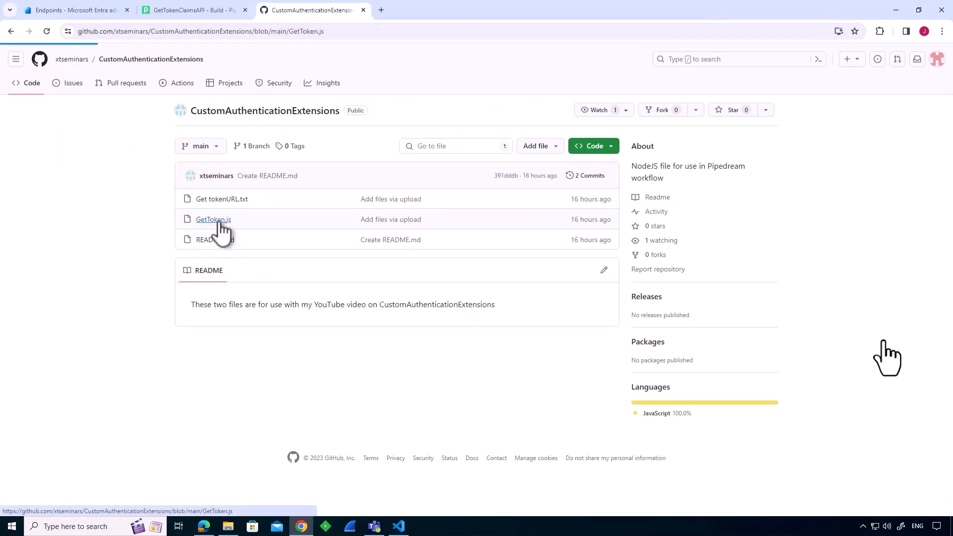
left_click(221, 222)
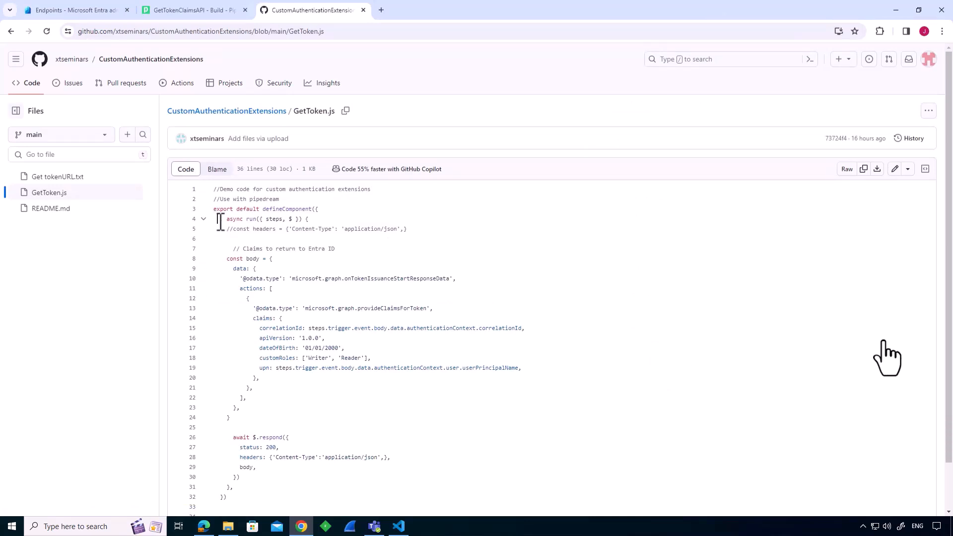
key("ctrl+a")
key("ctrl+c")
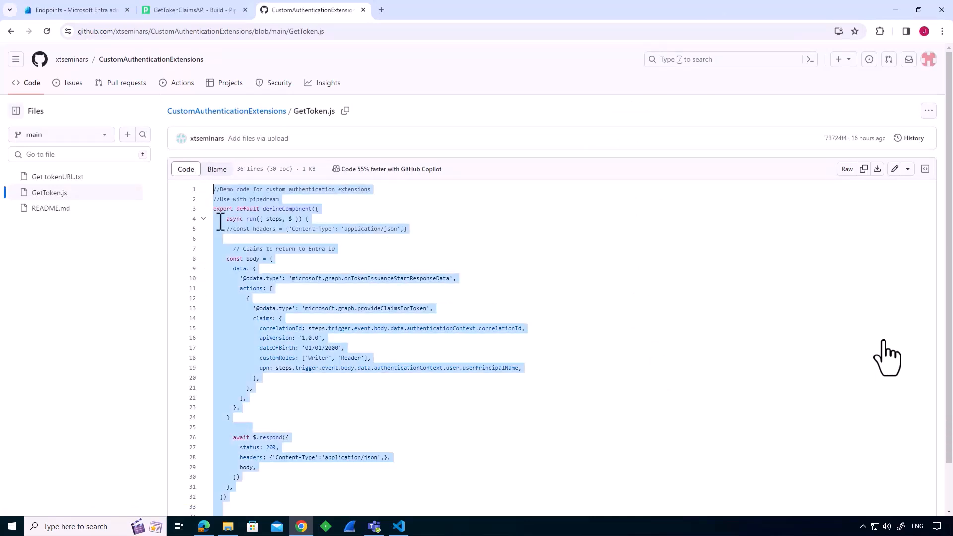
Replace the default code of the Pipedream node step with the copied GetToken.js code and deploy the workflow.
left_click(203, 11)
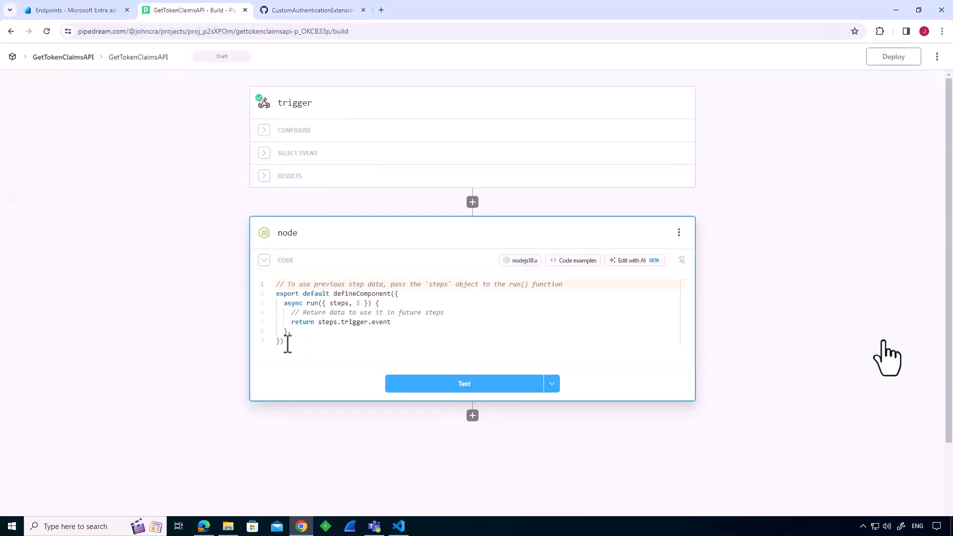
left_click_drag(285, 342, 266, 285)
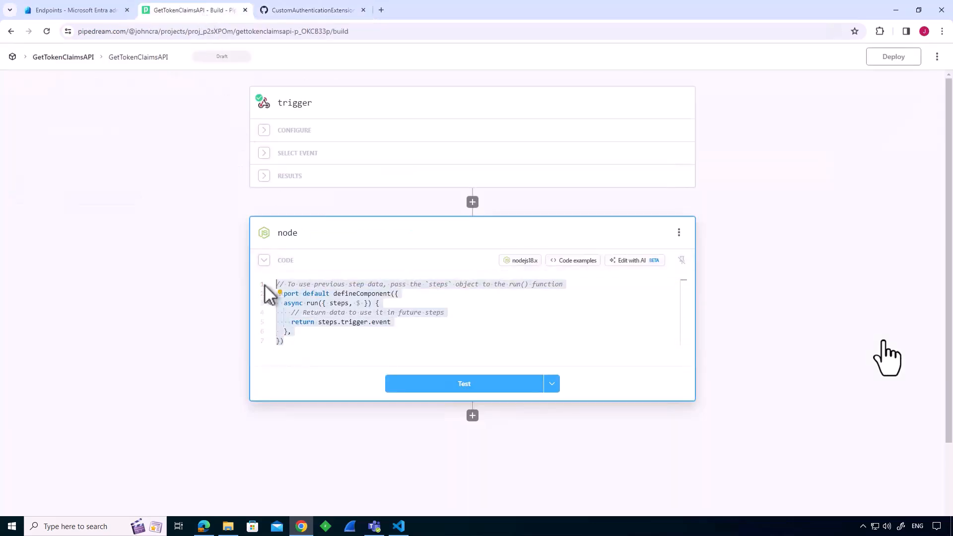
key("ctrl+v")
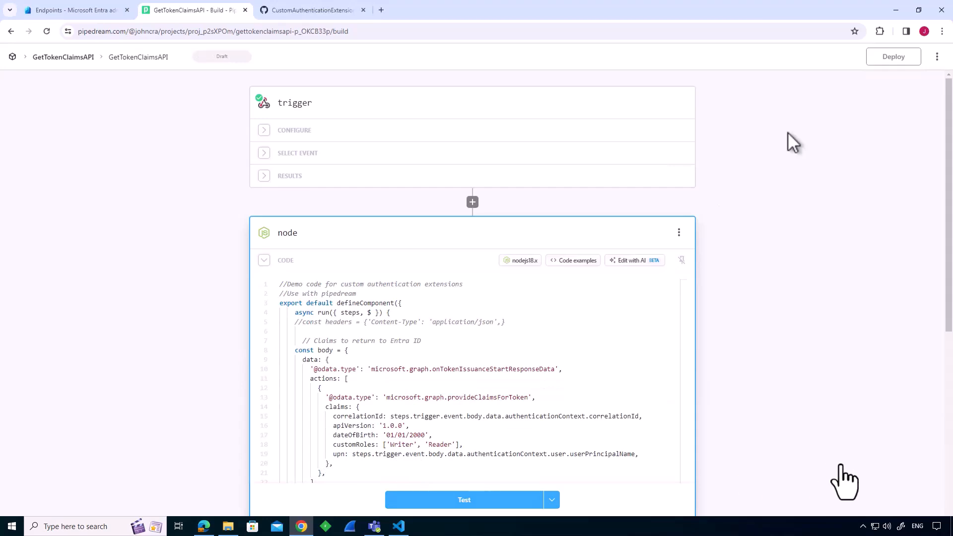
left_click(888, 59)
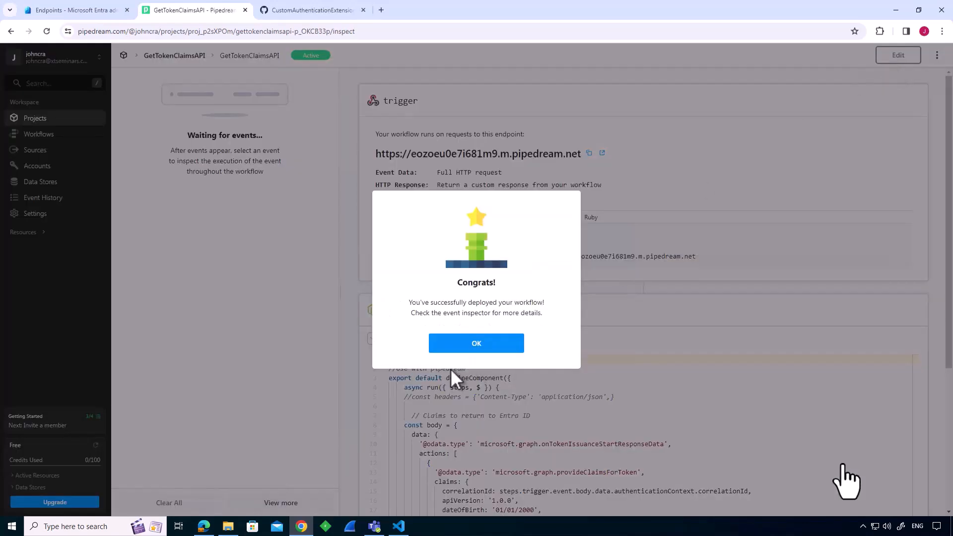
left_click(477, 343)
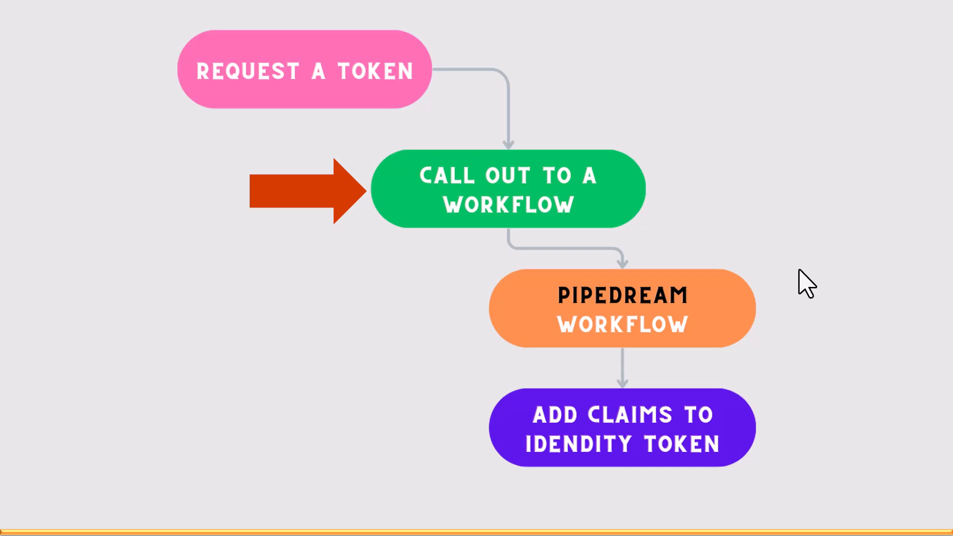
left_click(799, 270)
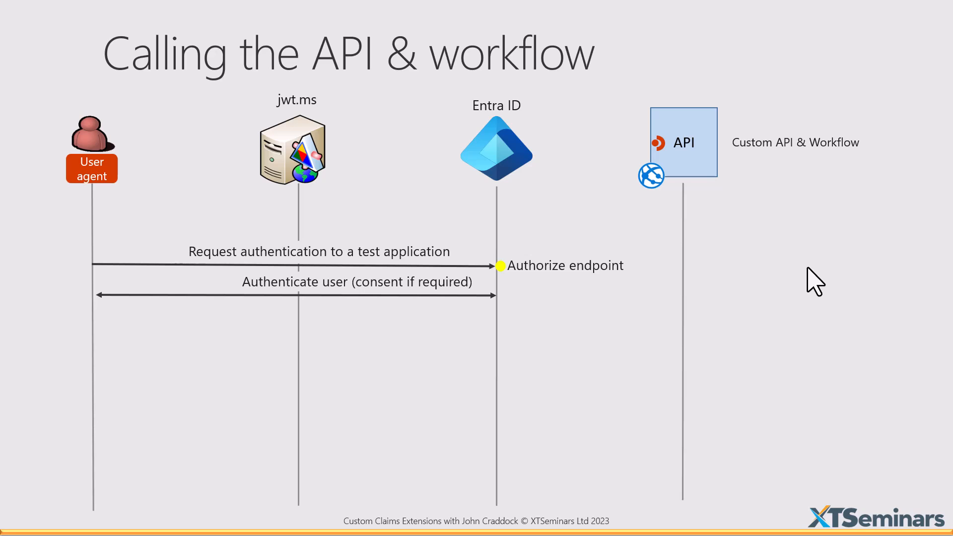
left_click(815, 281)
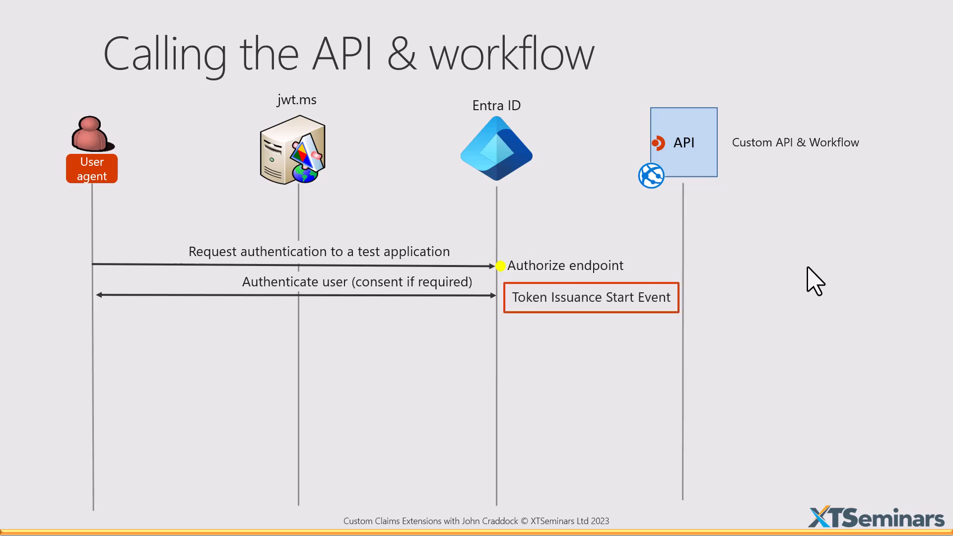
left_click(814, 281)
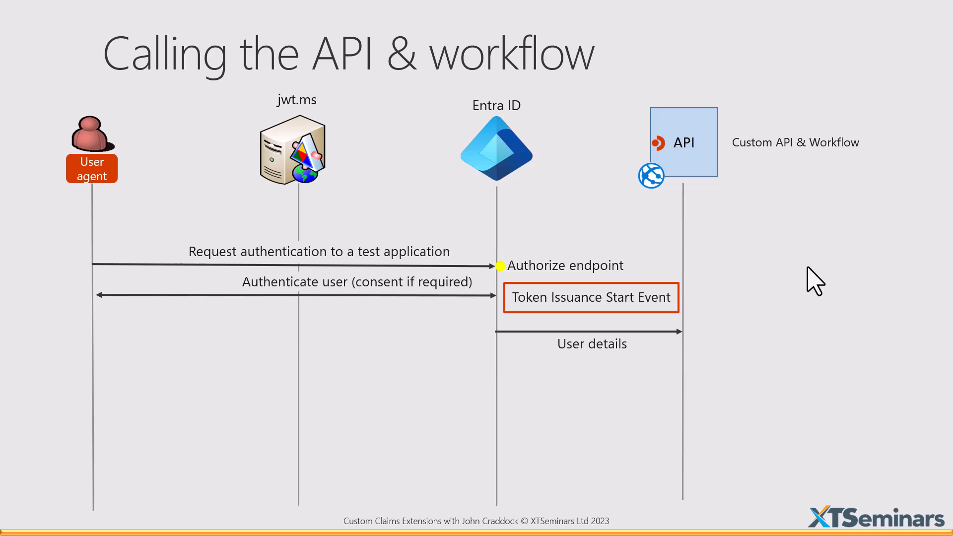
left_click(809, 271)
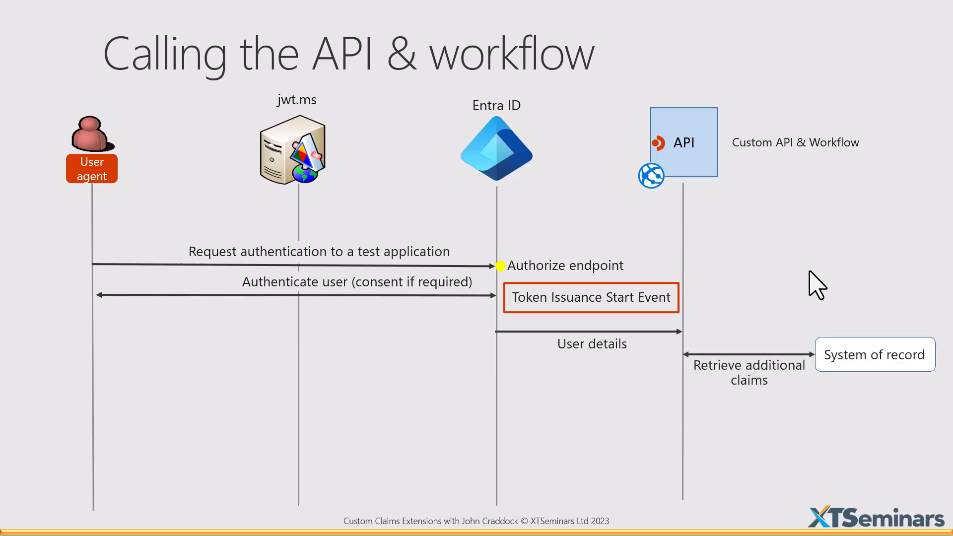
left_click(809, 271)
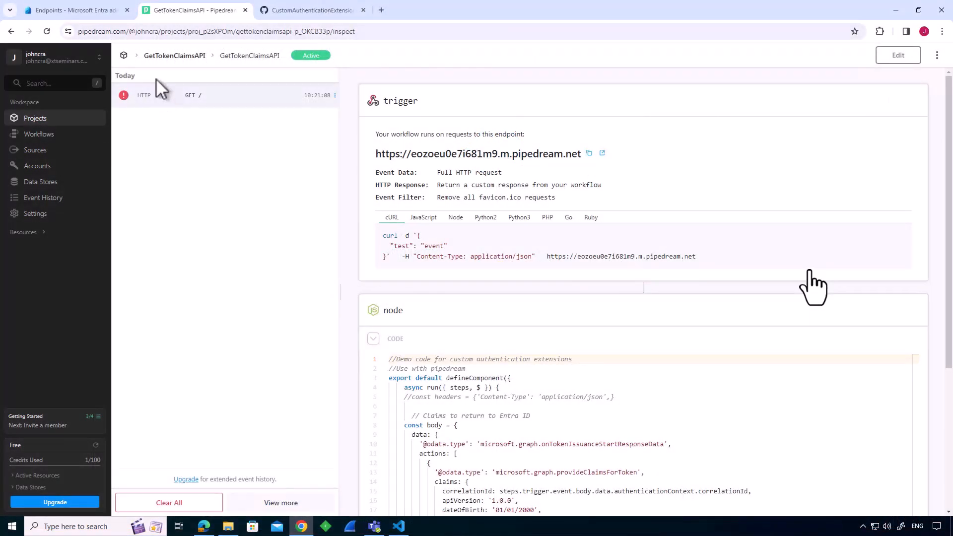
Switch to the Microsoft Entra admin center and open Custom authentication extensions (Preview) under External Identities.
left_click(102, 14)
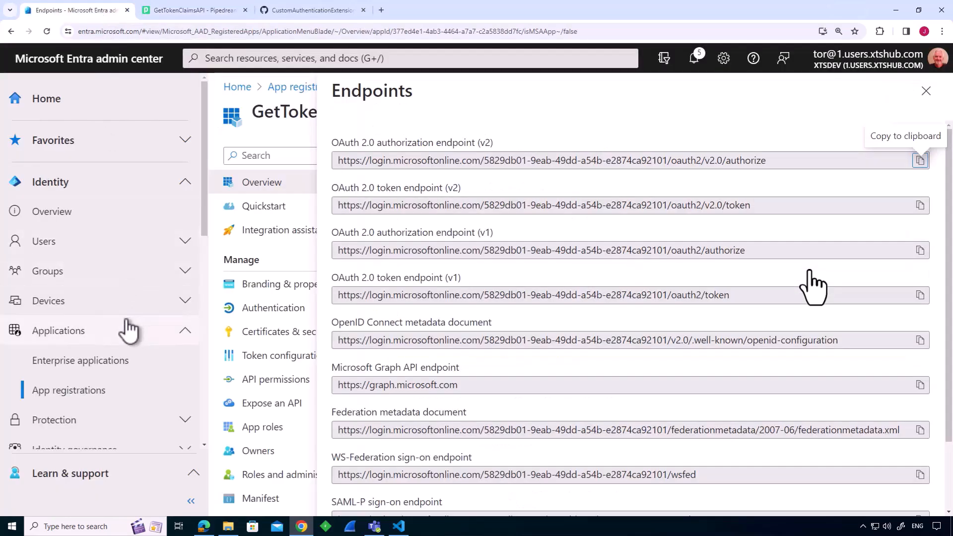
scroll(159, 427, "down", 3)
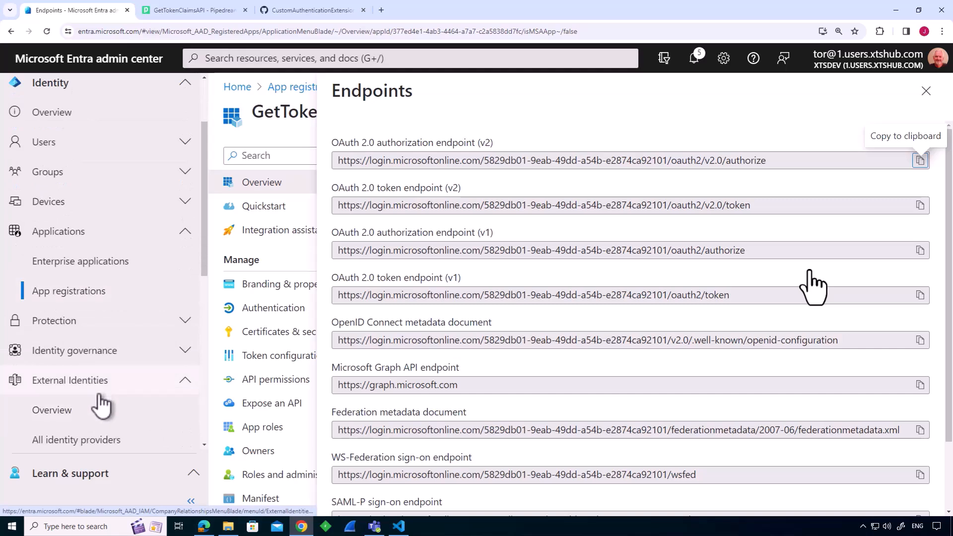
scroll(166, 415, "down", 1)
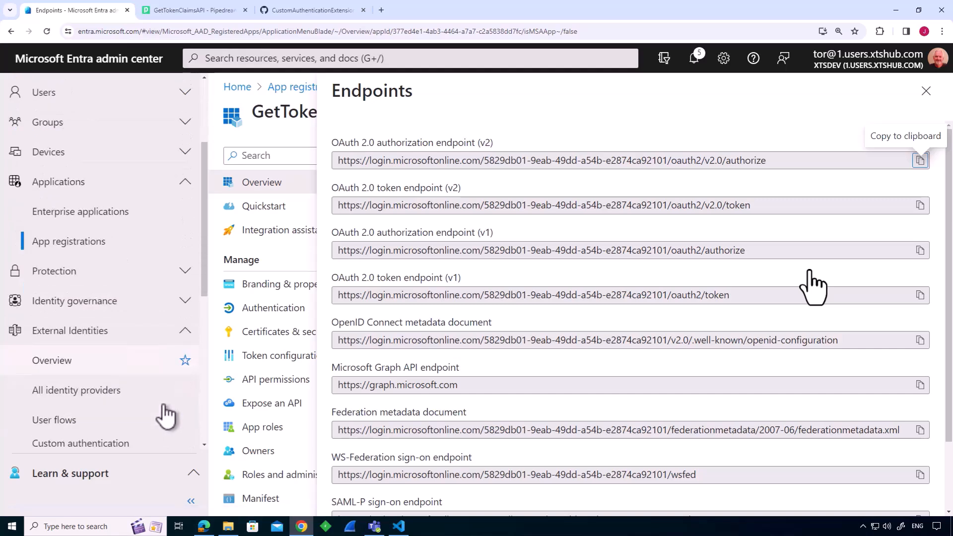
scroll(166, 412, "down", 2)
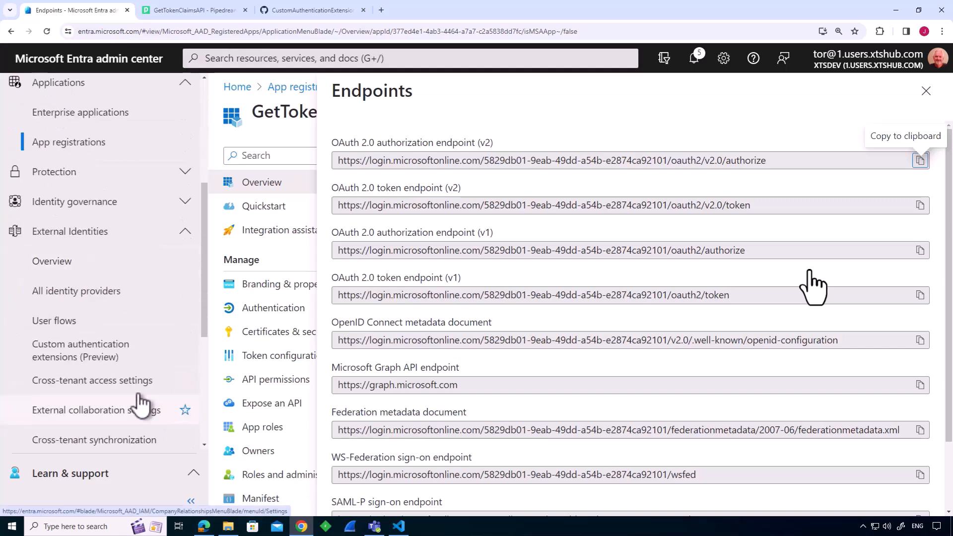
left_click(102, 366)
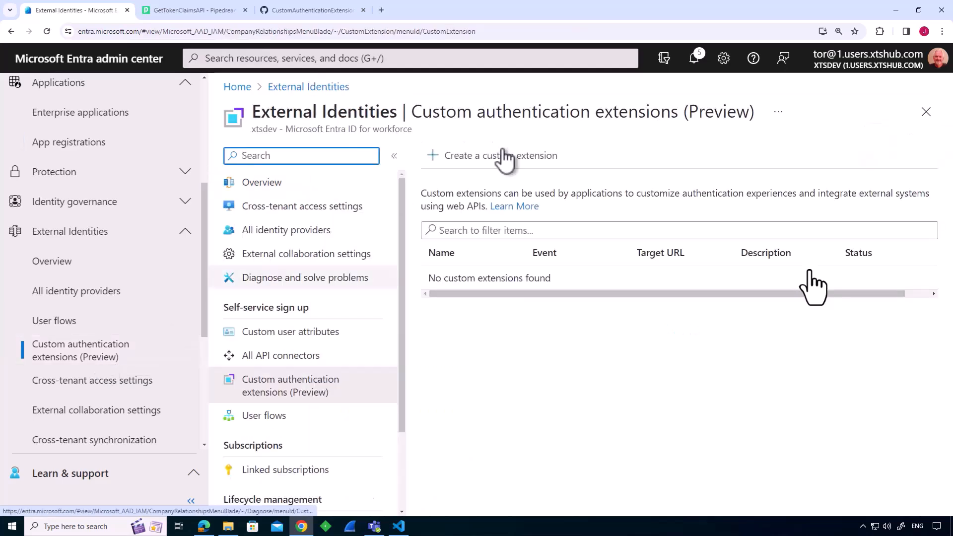
Start a new custom extension with TokenIssuanceStart as its event type and proceed to the endpoint configuration.
left_click(502, 163)
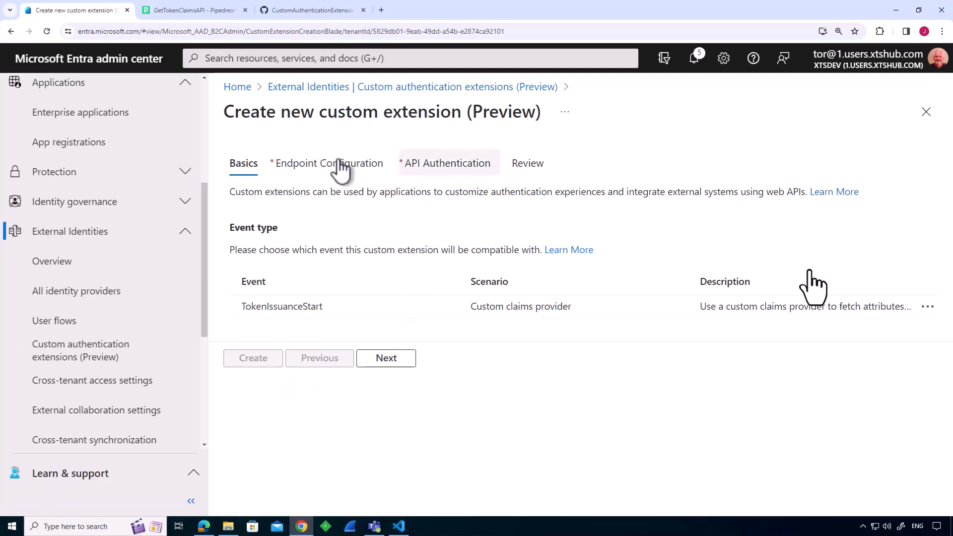
left_click(330, 309)
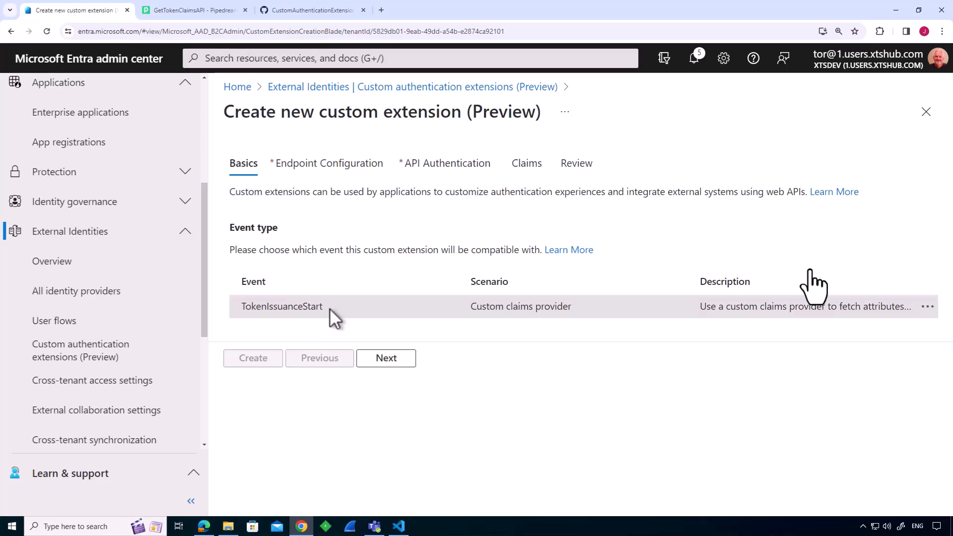
left_click(386, 359)
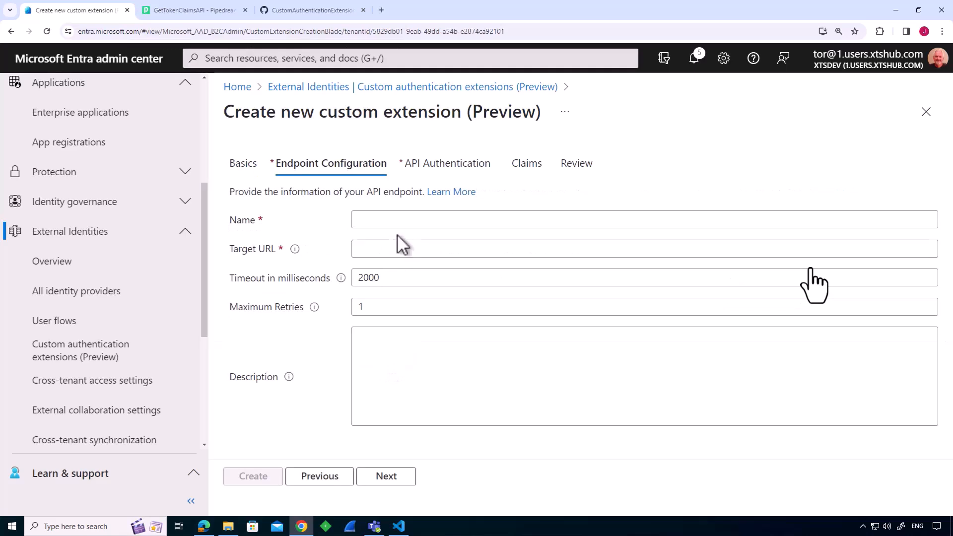
left_click(399, 219)
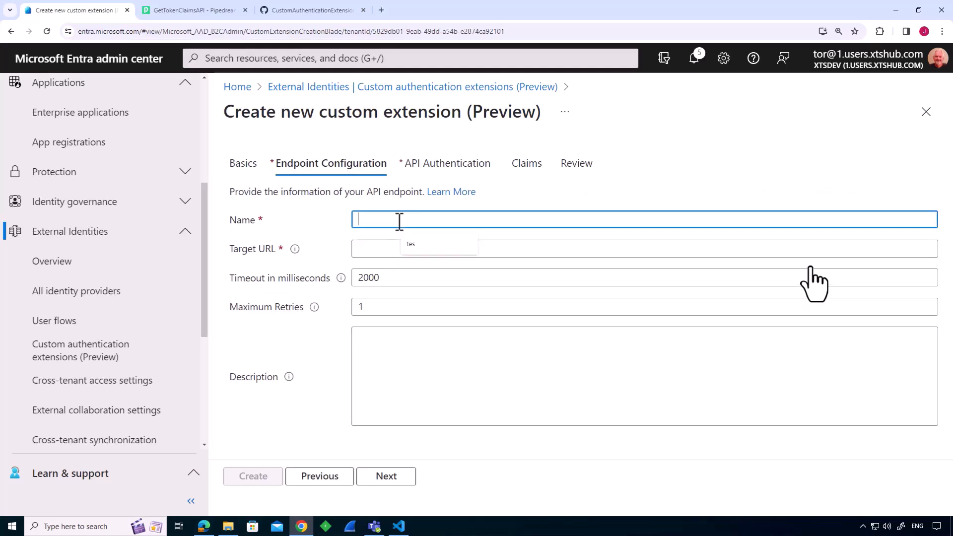
type("GetTokenClaims")
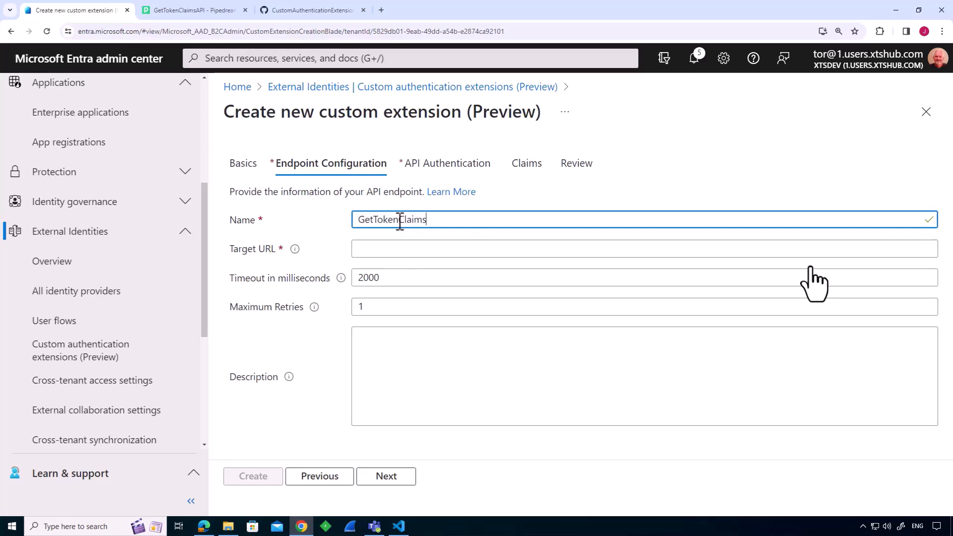
left_click(398, 250)
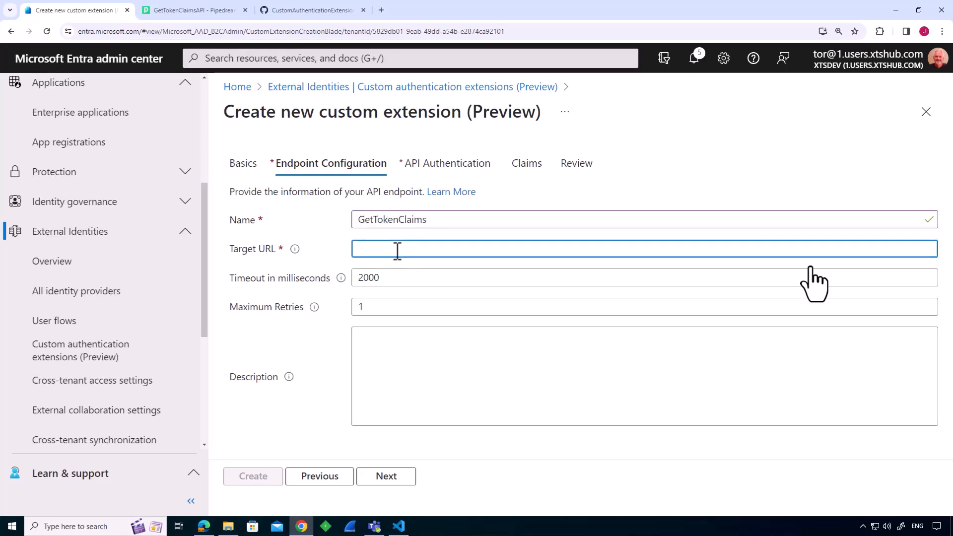
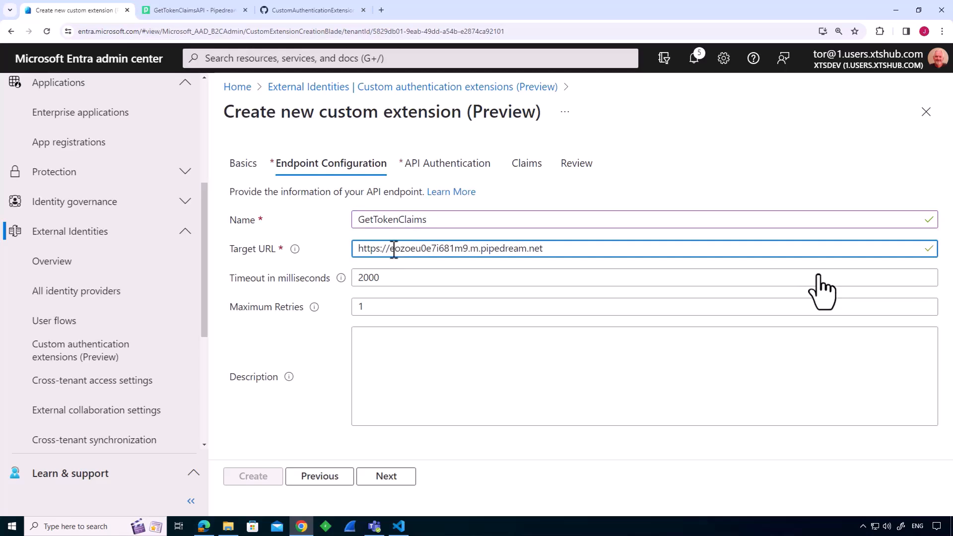
left_click(392, 480)
Configure API authentication with a new app registration named GetTokenClaimsAPI and proceed to the claims.
left_click(456, 286)
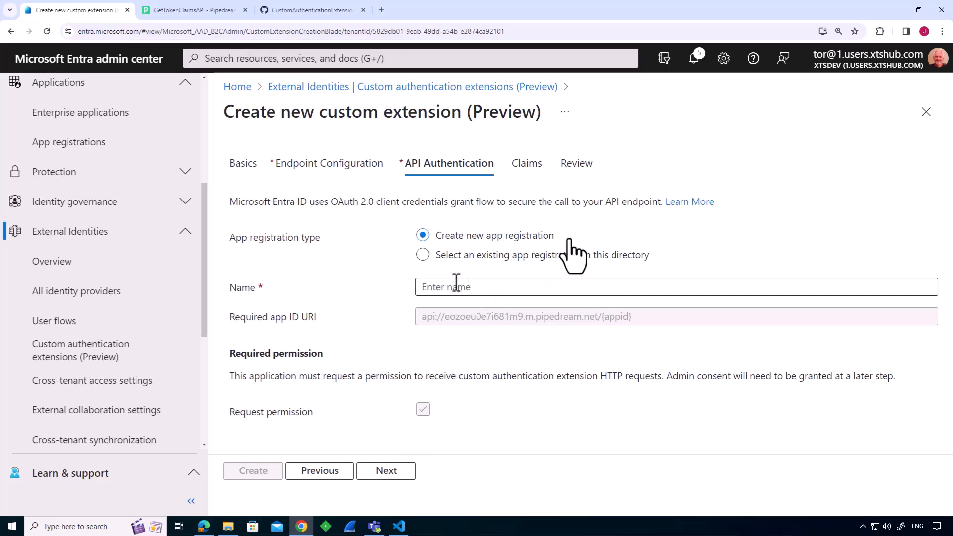
left_click(456, 287)
type("GetT")
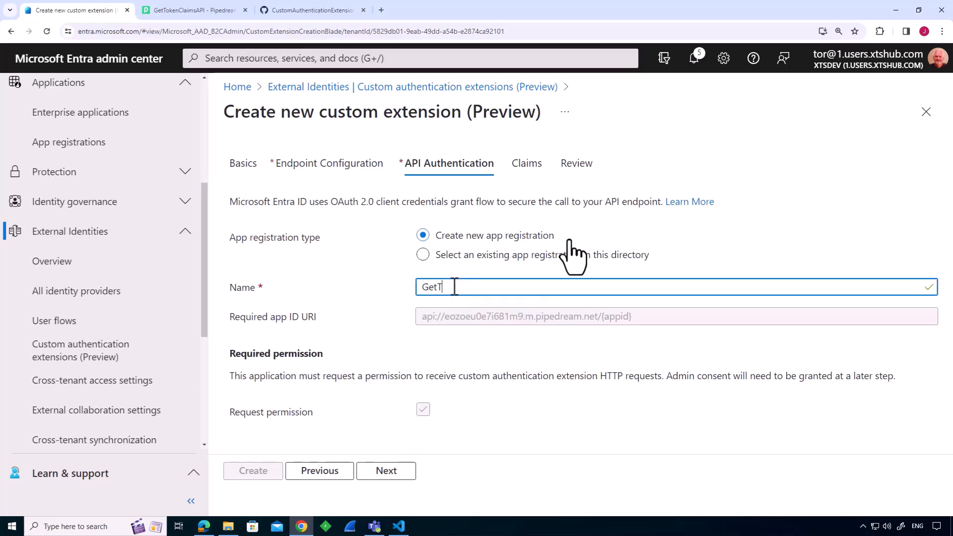
type("okenClaimsAPI")
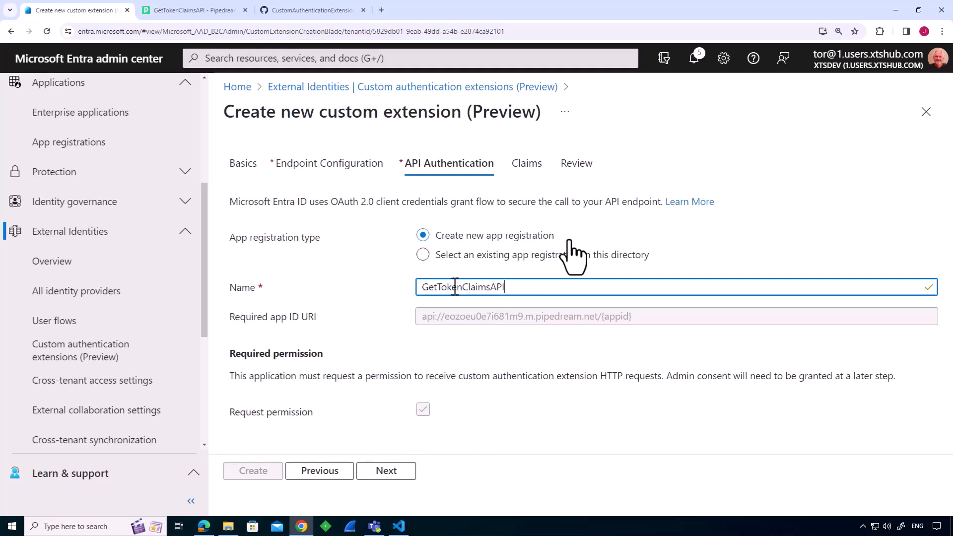
left_click(389, 478)
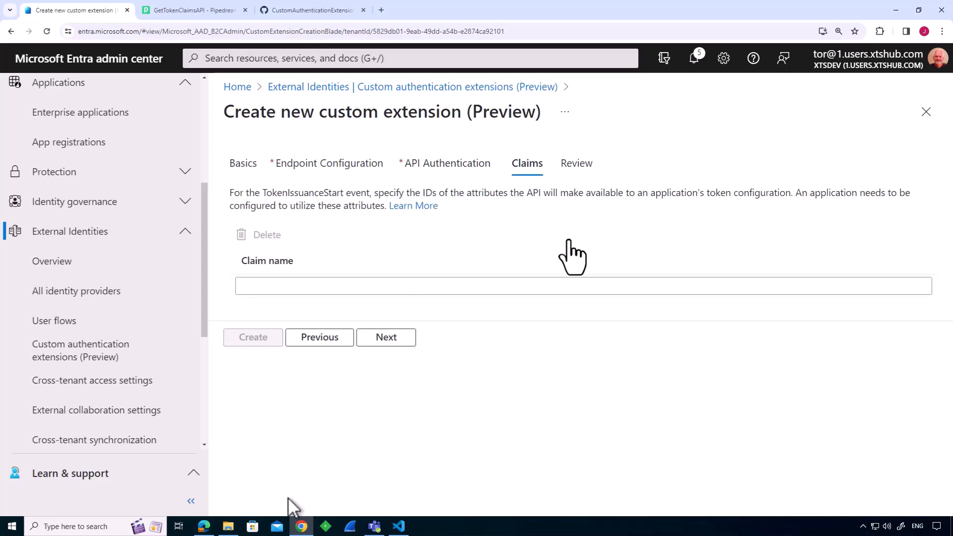
Open the APIClaims text file from the Custom Extensions Archive folder and add its correlationId entry as the extension's first claim.
left_click(228, 526)
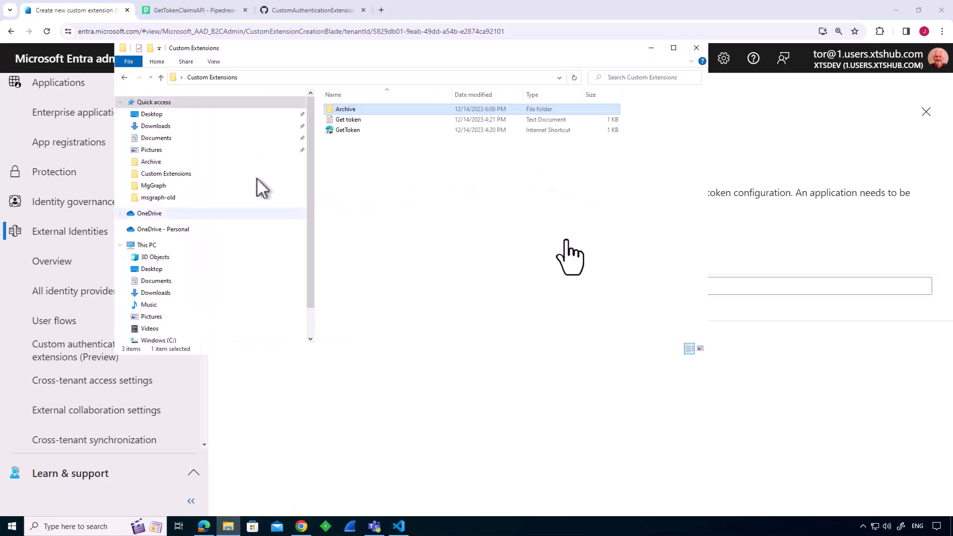
double_click(343, 110)
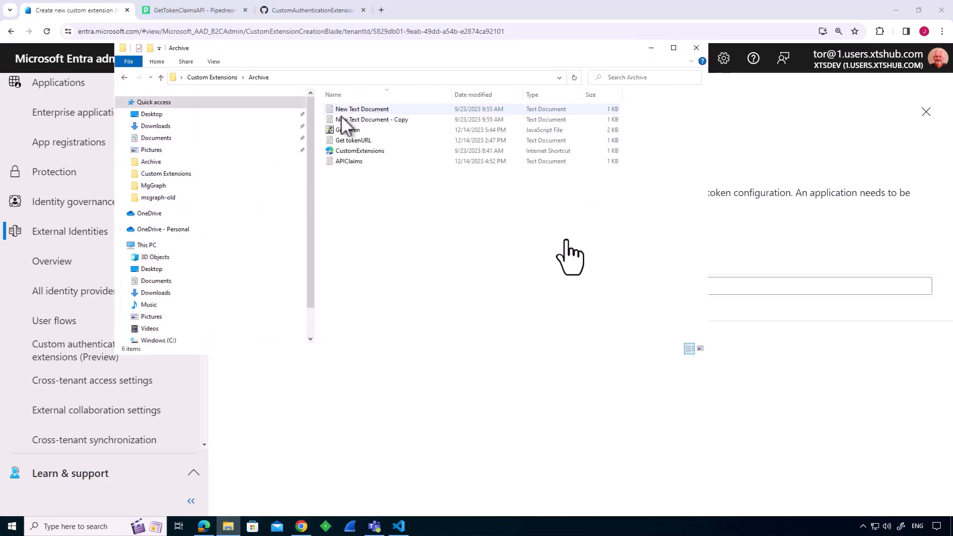
double_click(347, 162)
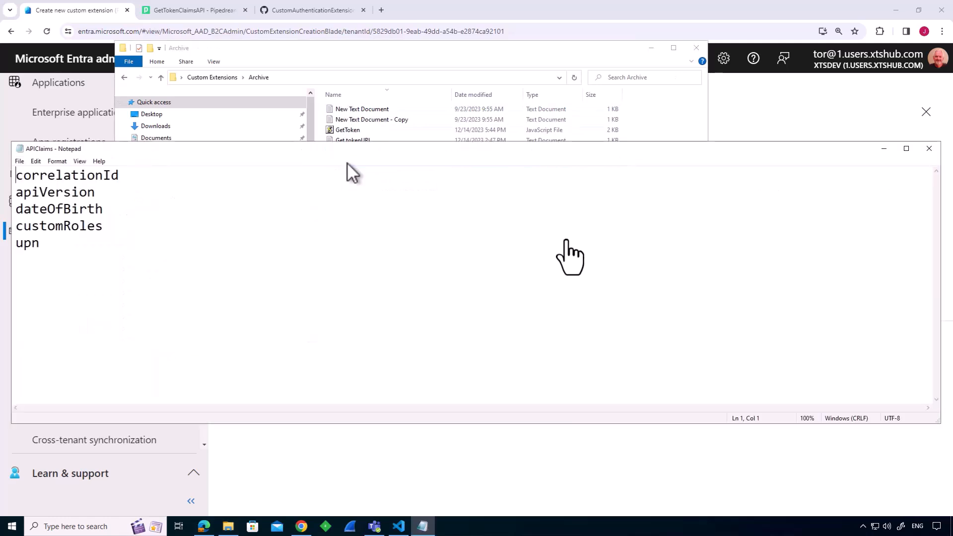
left_click_drag(134, 178, 5, 176)
key("ctrl+c")
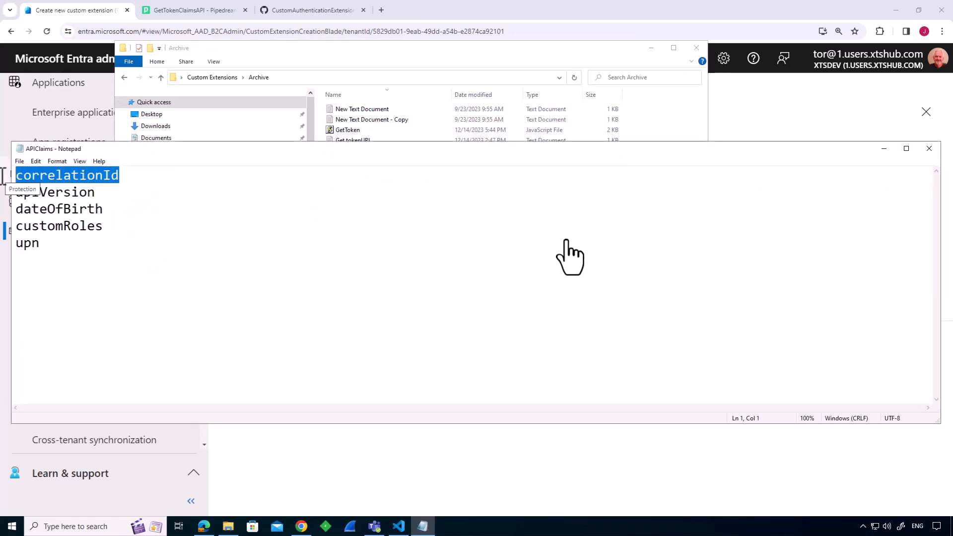
left_click(452, 490)
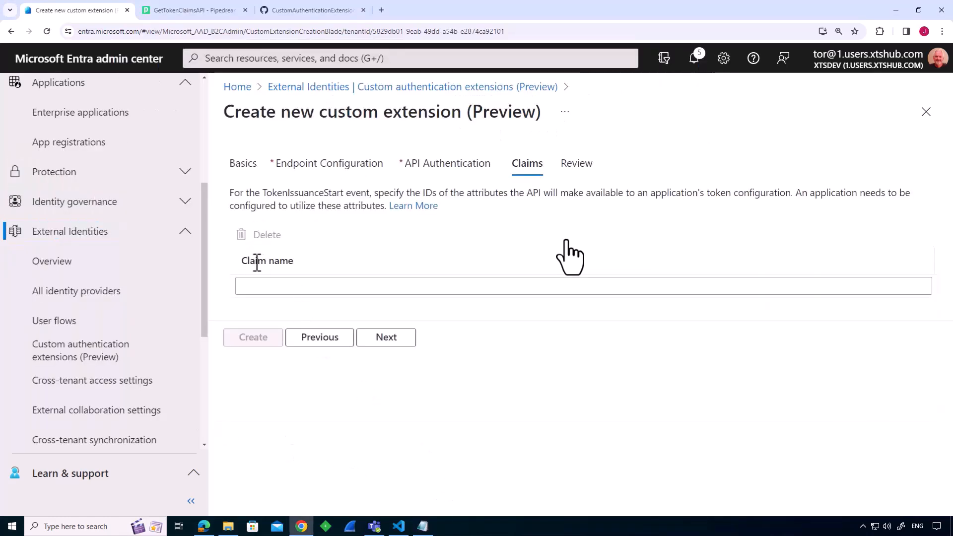
left_click(258, 283)
key("ctrl+v")
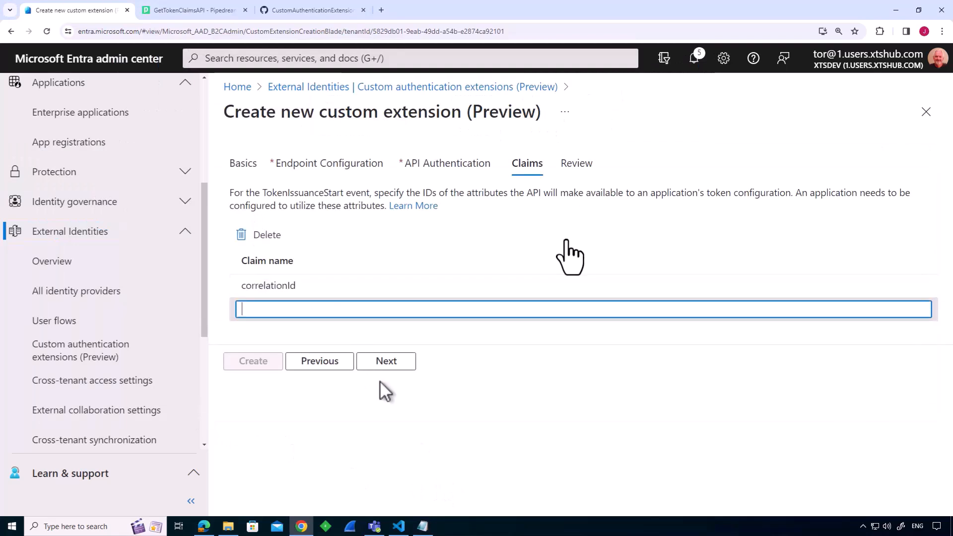
Copy apiVersion from the APIClaims file and add it as the second claim of the extension.
key("alt+Tab")
left_click_drag(100, 191, 5, 192)
key("ctrl+c")
key("alt+Tab")
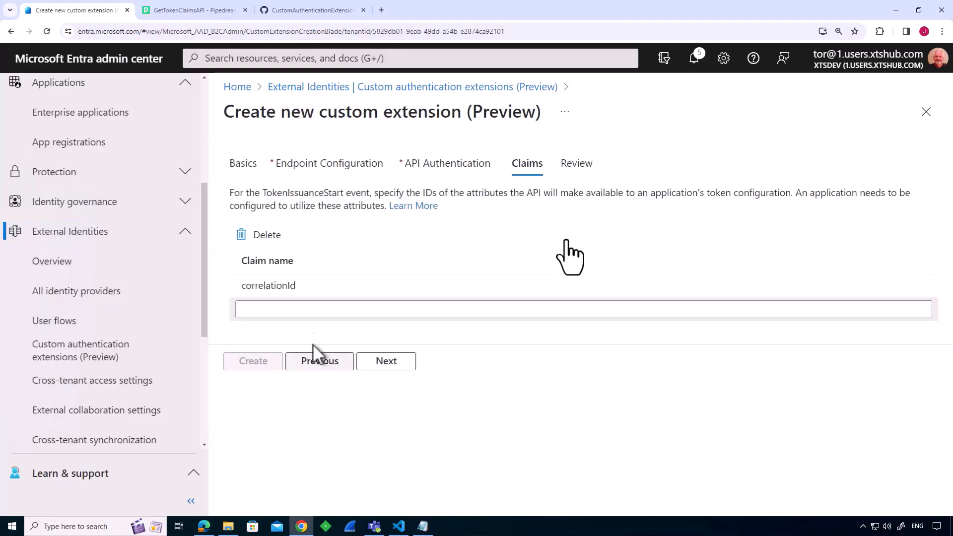
left_click(308, 311)
key("ctrl+v")
left_click(344, 335)
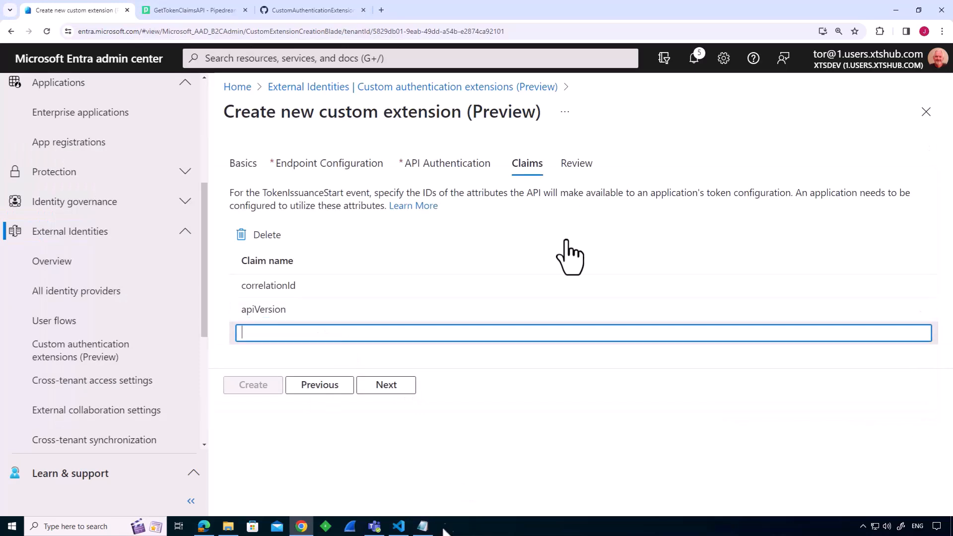
Copy dateOfBirth from the APIClaims file and add it as the third claim.
left_click(423, 526)
left_click_drag(135, 209, 6, 210)
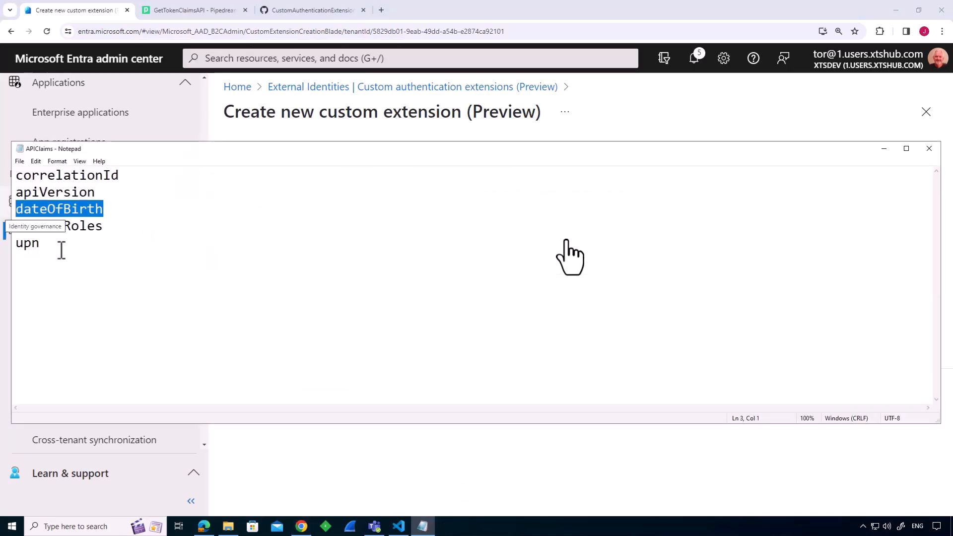
key("ctrl+c")
key("alt+Tab")
left_click(308, 336)
key("ctrl+v")
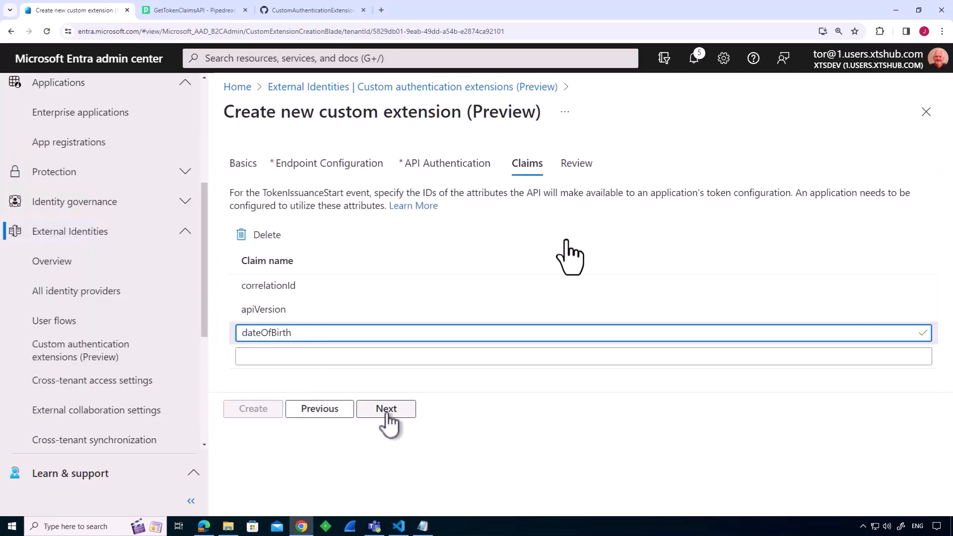
key("Tab")
Copy customRoles from the APIClaims file into the next empty claim row.
left_click(422, 526)
left_click_drag(111, 230, 5, 231)
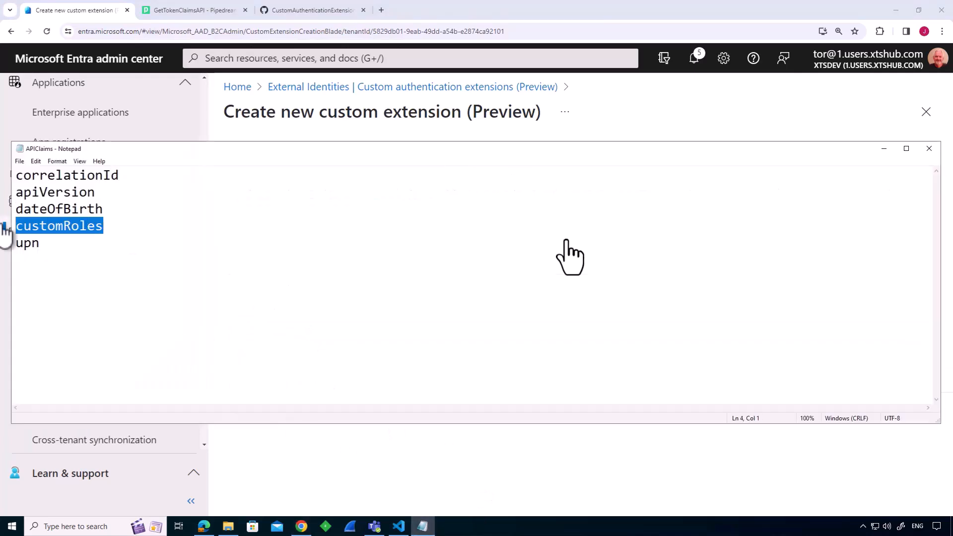
key("ctrl+c")
key("alt+Tab")
left_click(302, 357)
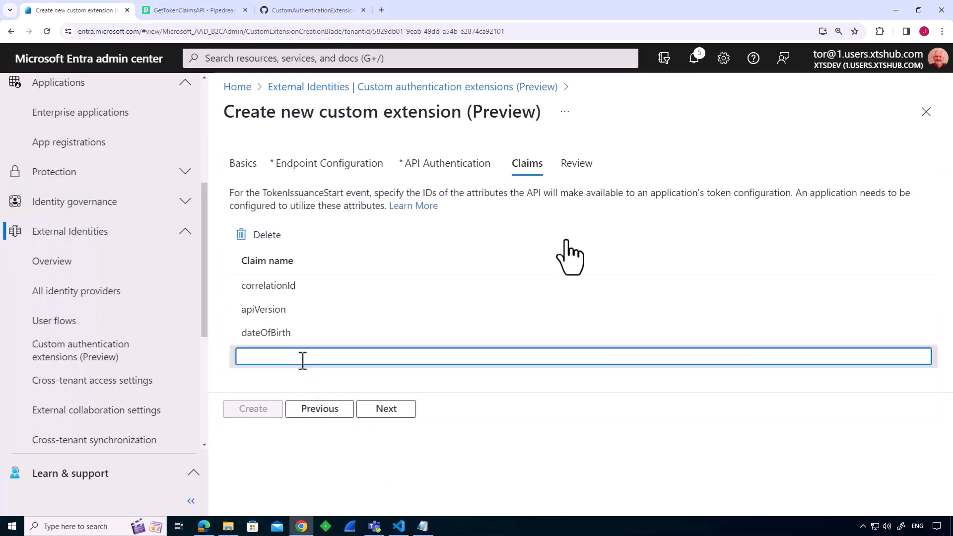
key("ctrl+v")
key("Tab")
Copy upn from the APIClaims file and add it as the fifth claim name.
key("alt+Tab")
left_click_drag(40, 243, 4, 248)
key("ctrl+c")
key("alt+Tab")
left_click(267, 381)
key("ctrl+v")
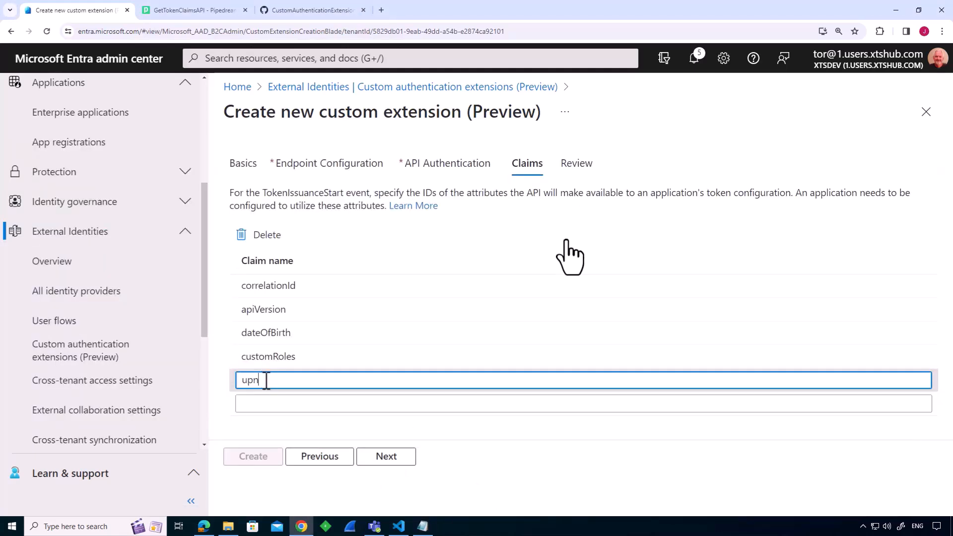
Review the settings, create the GetTokenClaims extension, and show the API Authentication section of its overview.
left_click(397, 460)
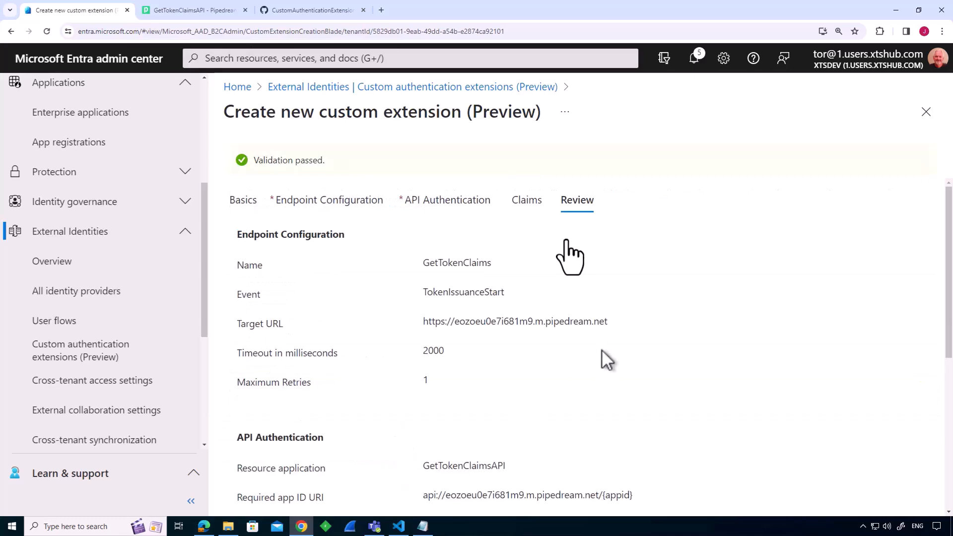
scroll(602, 347, "down", 6)
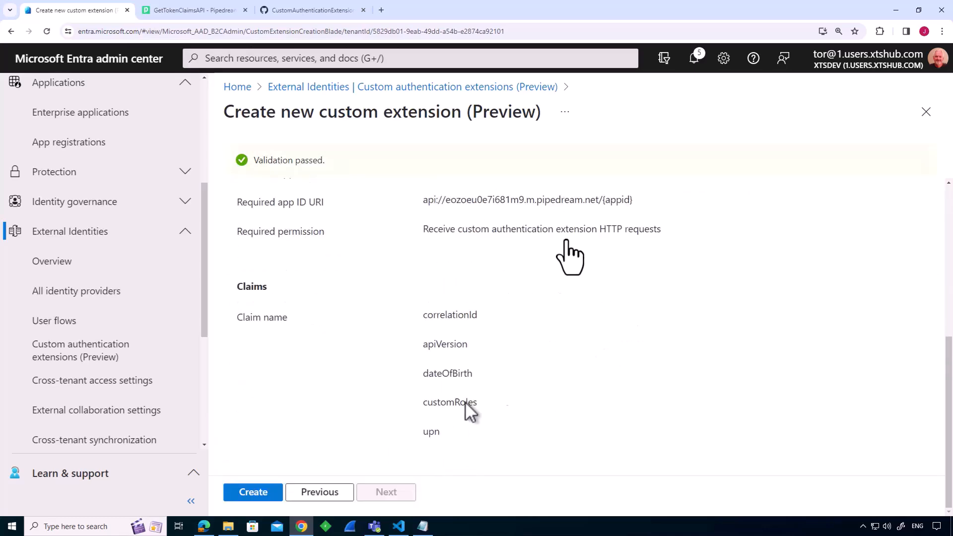
left_click(254, 493)
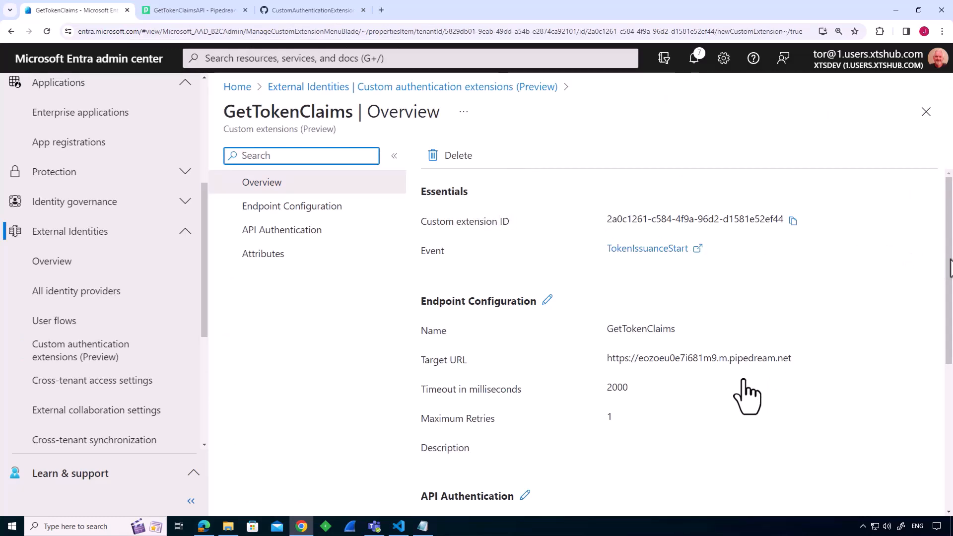
scroll(743, 381, "down", 5)
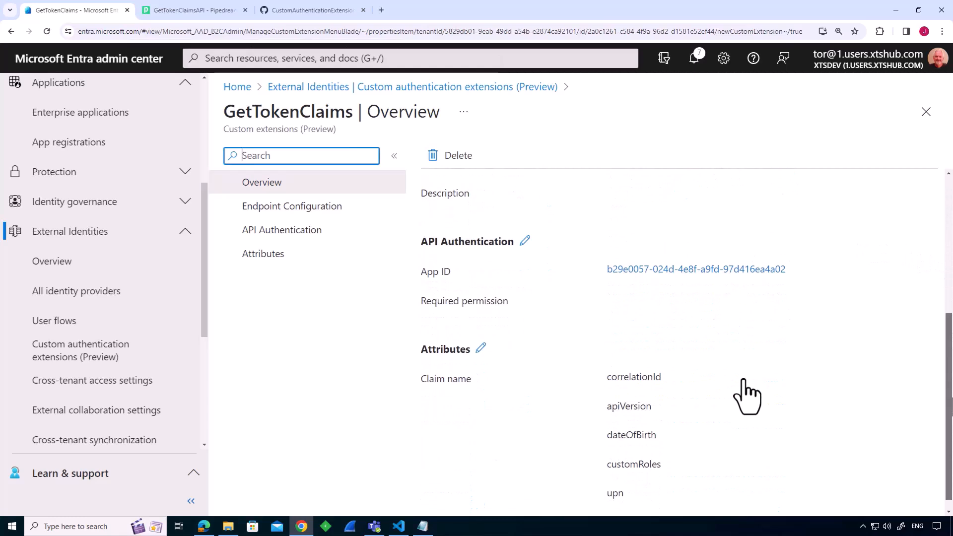
left_click_drag(952, 398, 951, 405)
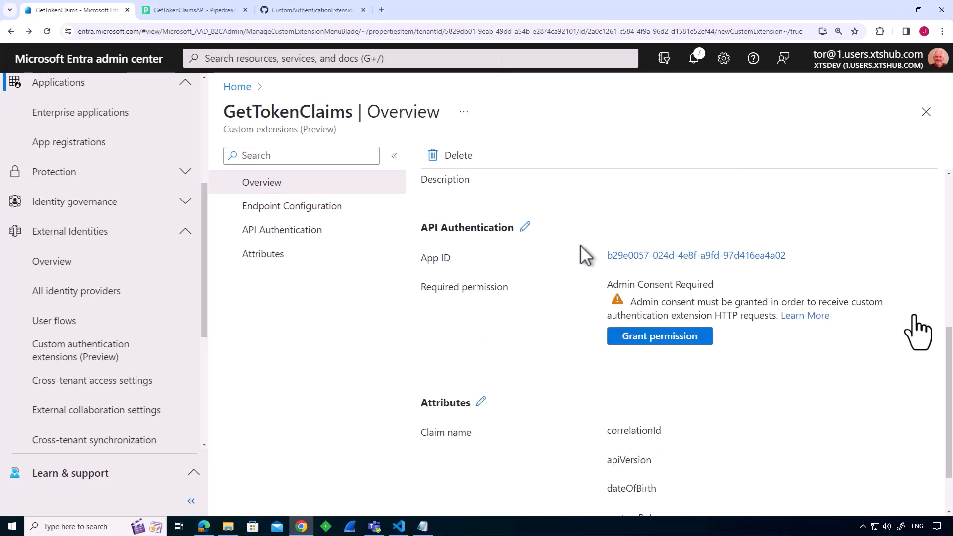
Open the GetTokenClaimsAPI app registration from the extension's App ID and grant admin consent for xtsdev on its API permissions.
left_click(700, 257)
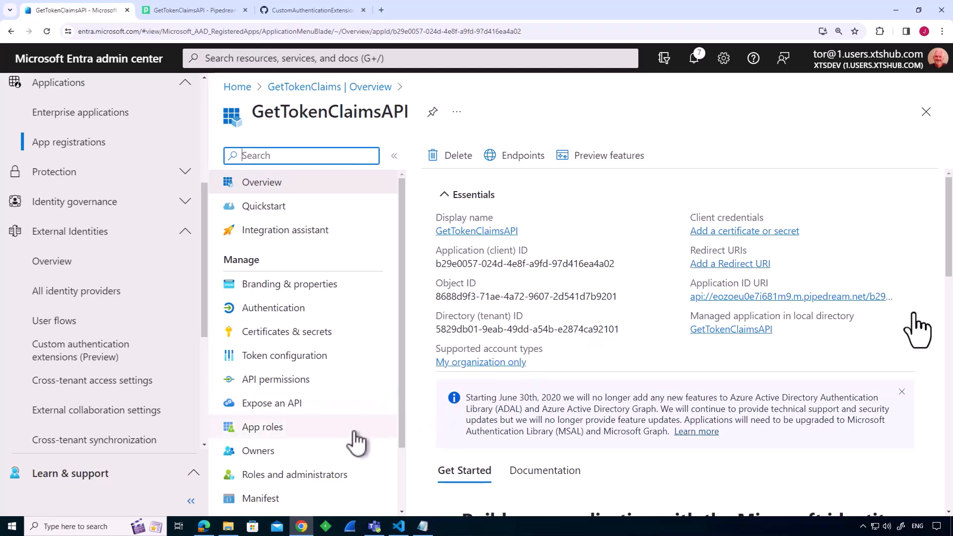
left_click(297, 385)
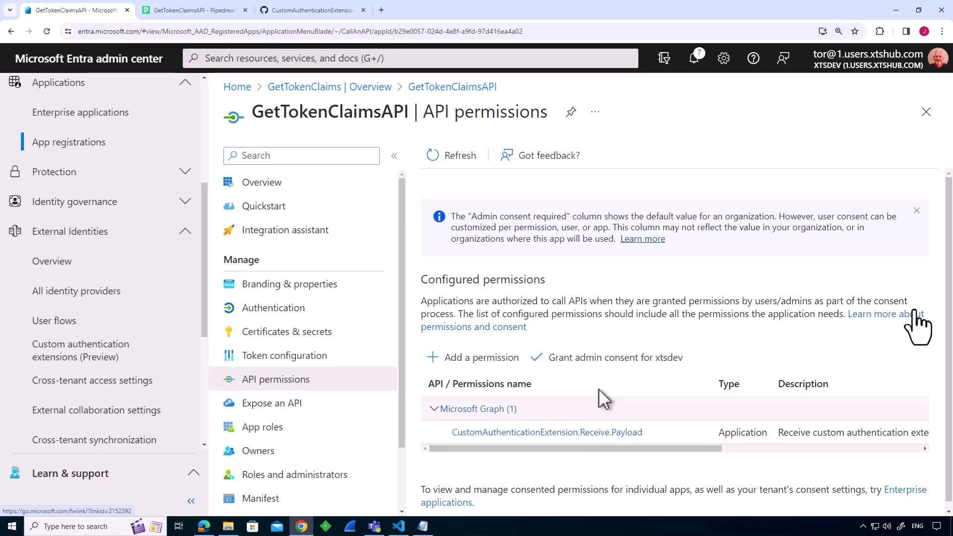
left_click(614, 367)
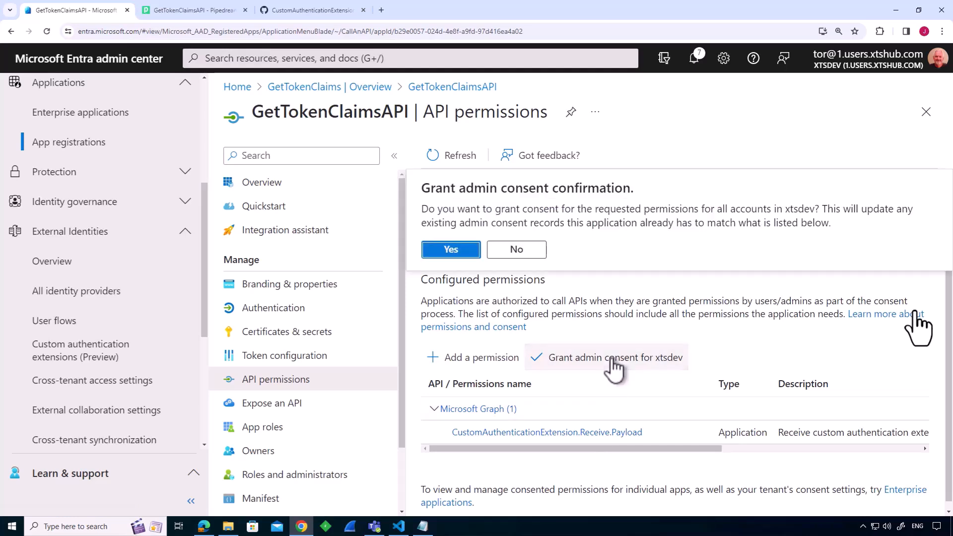
left_click(452, 250)
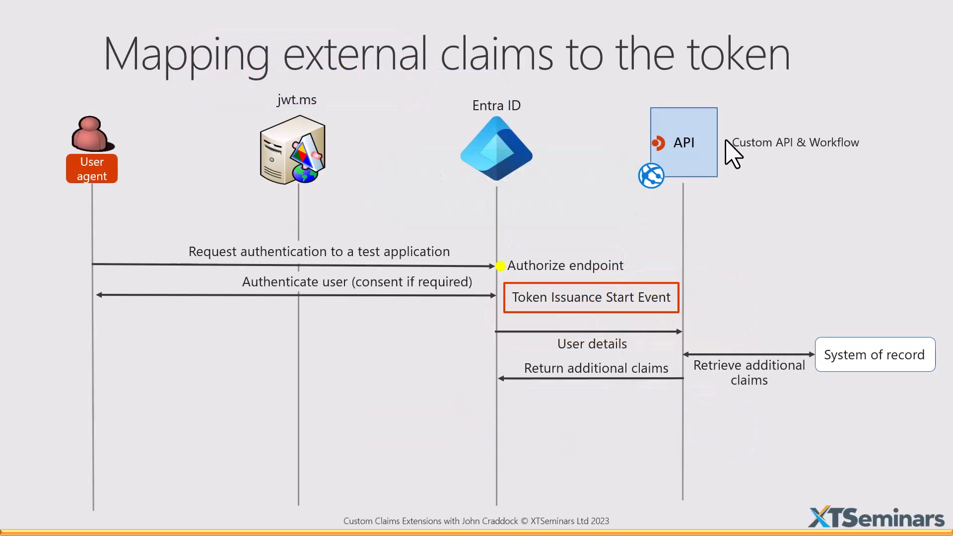
left_click(725, 140)
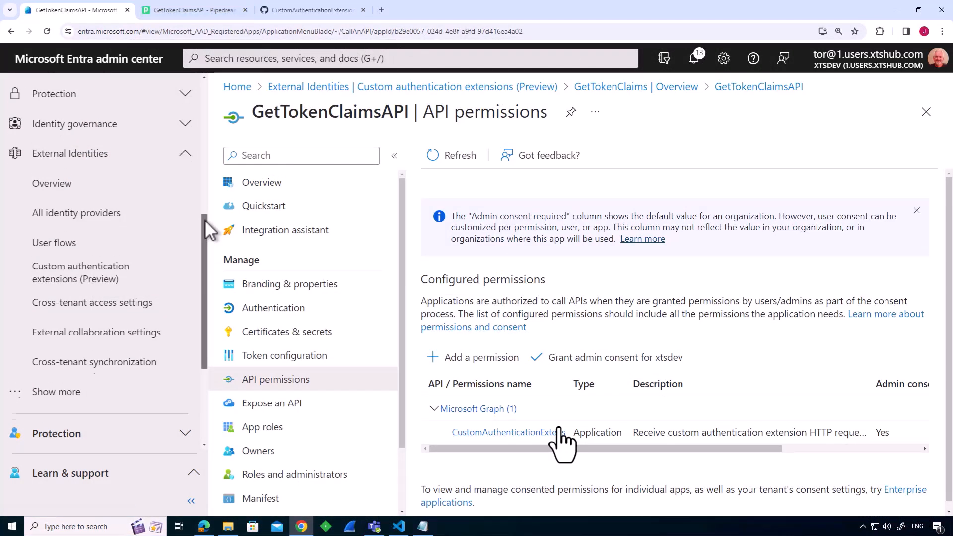
Find the GetToken enterprise application by searching for "get" and open its single sign-on Attributes & Claims for editing.
left_click_drag(206, 223, 215, 89)
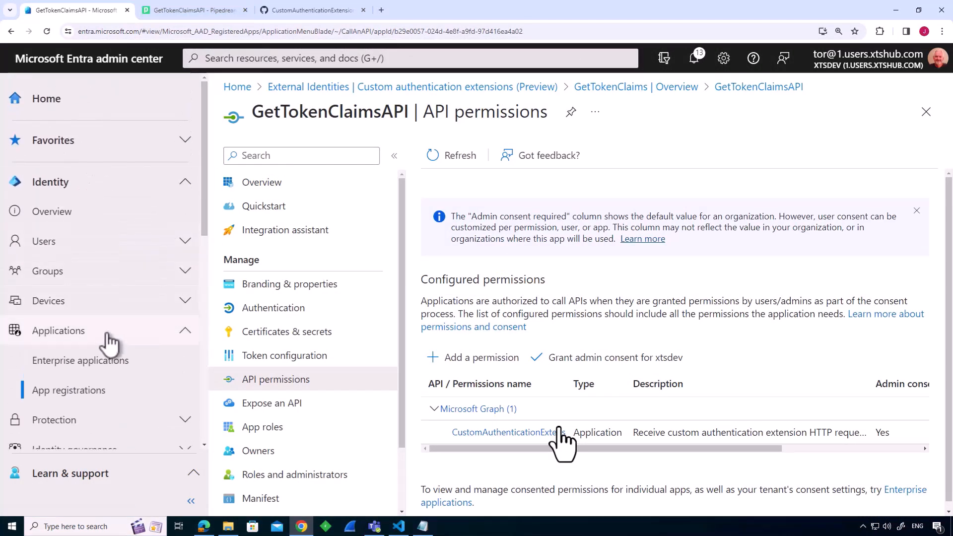
left_click(97, 368)
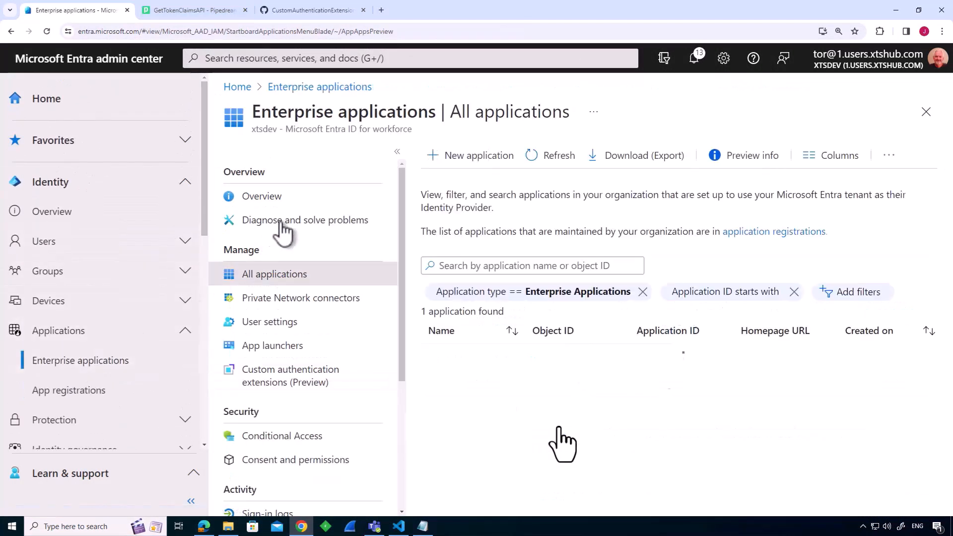
left_click(455, 263)
type("get")
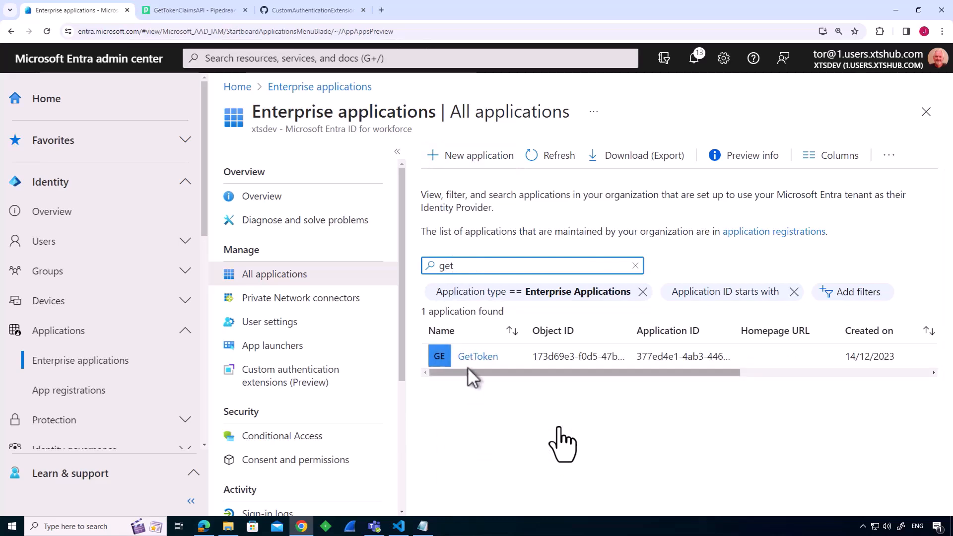
left_click(478, 357)
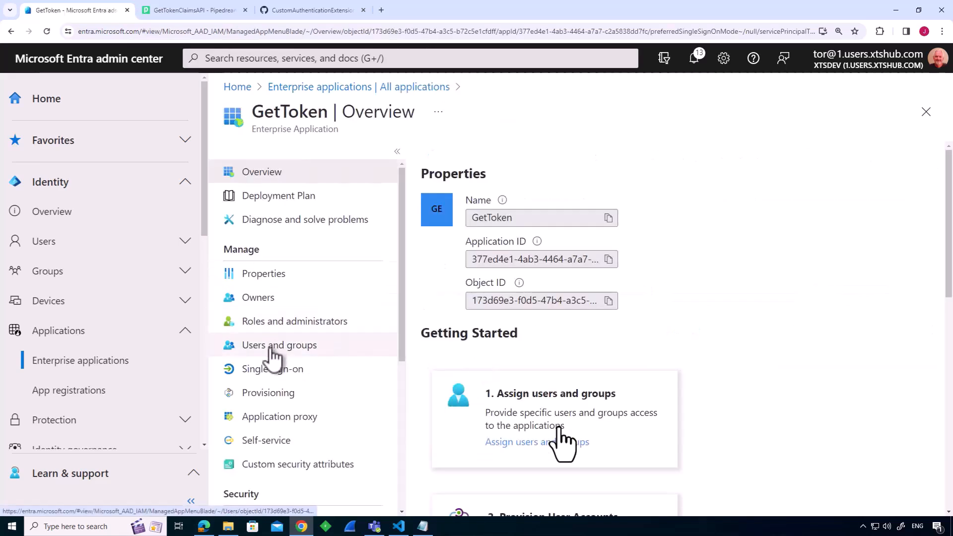
left_click(271, 376)
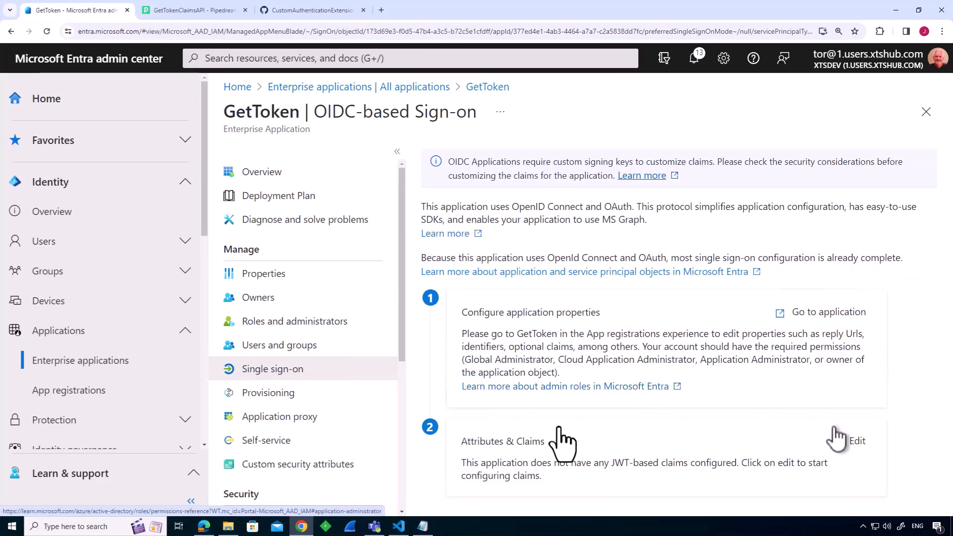
left_click(856, 441)
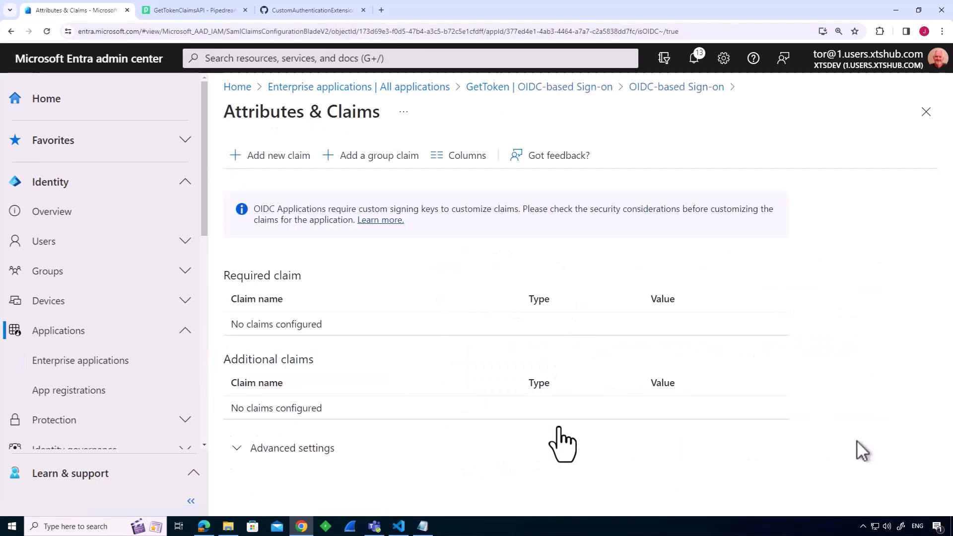
Configure GetTokenClaims as the custom claims provider in the advanced settings and save it.
left_click(260, 449)
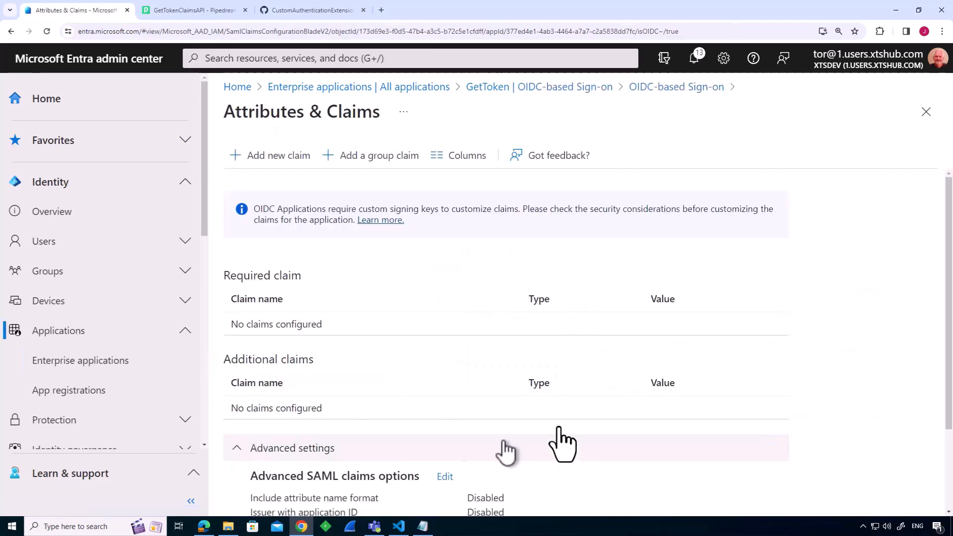
scroll(511, 452, "down", 3)
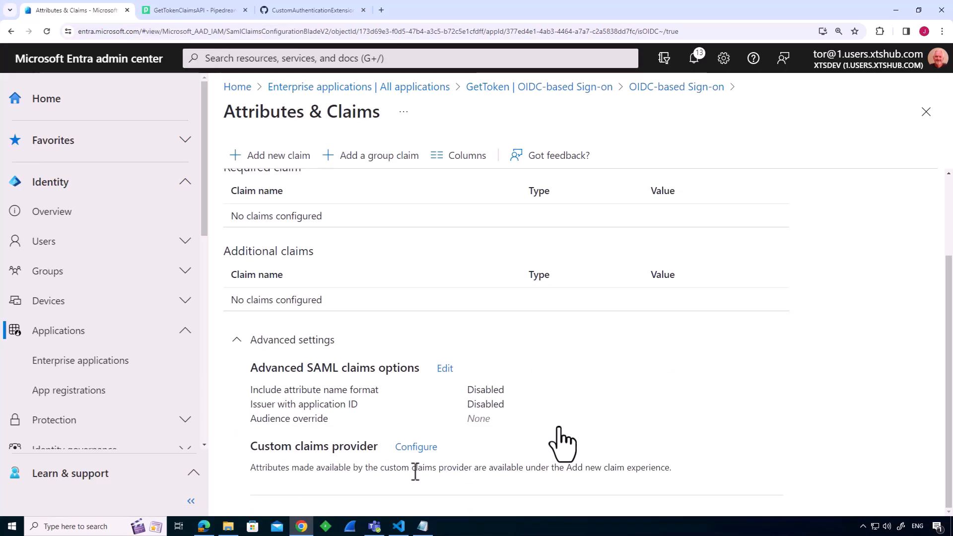
left_click(423, 448)
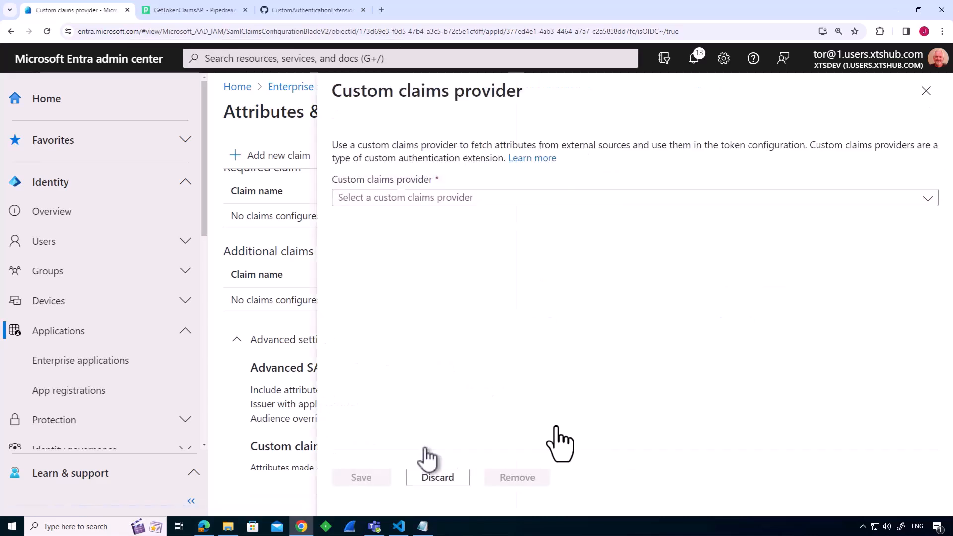
left_click(422, 199)
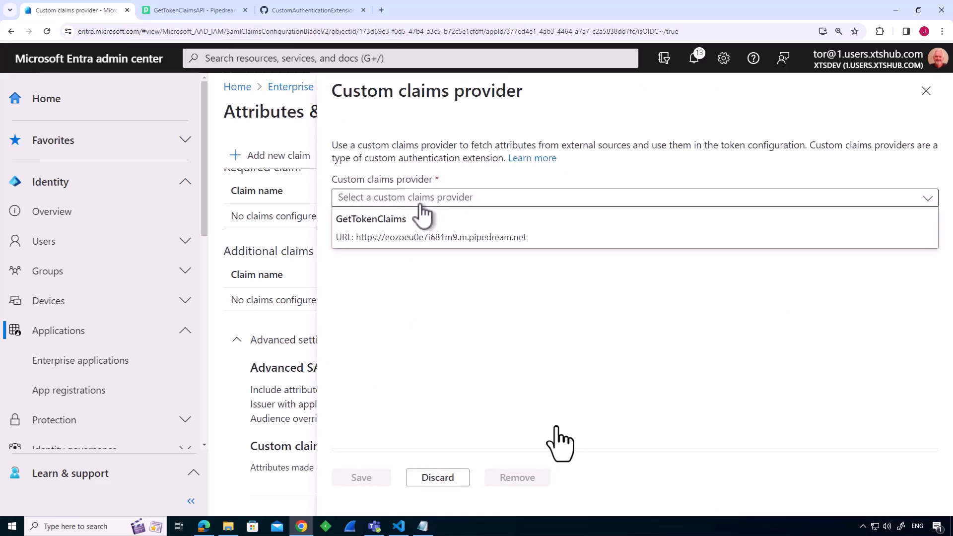
left_click(402, 231)
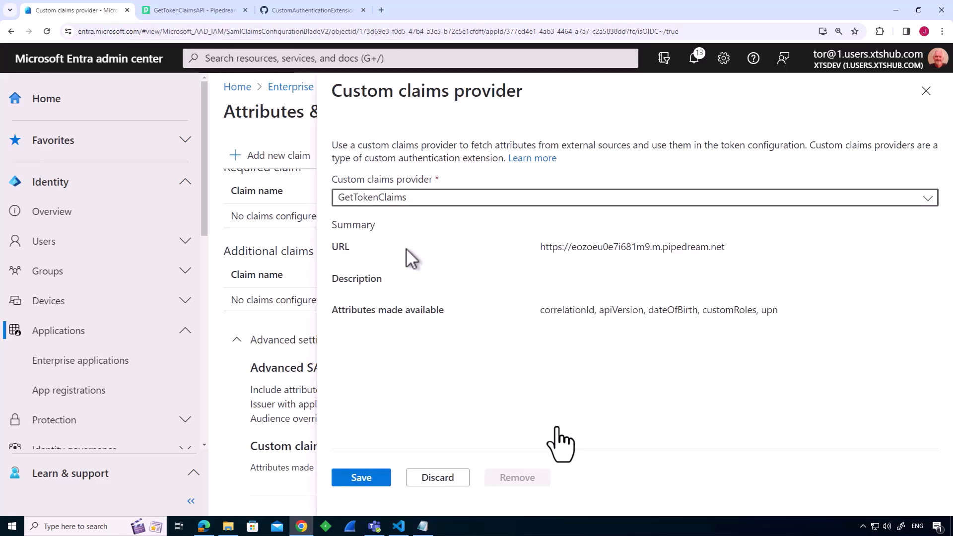
left_click(376, 482)
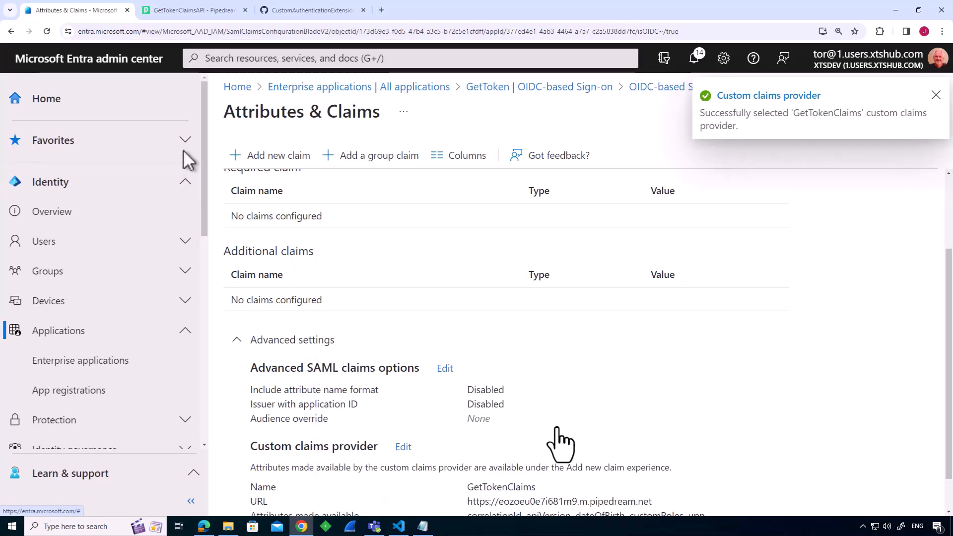
Add a correlationId claim, copying its name from the APIClaims file, with source attribute customclaimsprovider.correlationId, and save it.
left_click(260, 157)
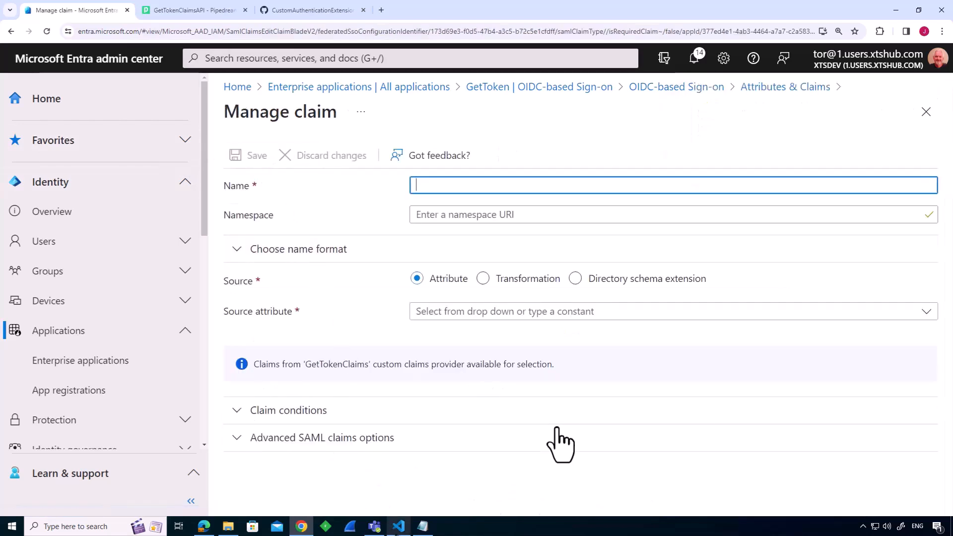
key("alt+Tab")
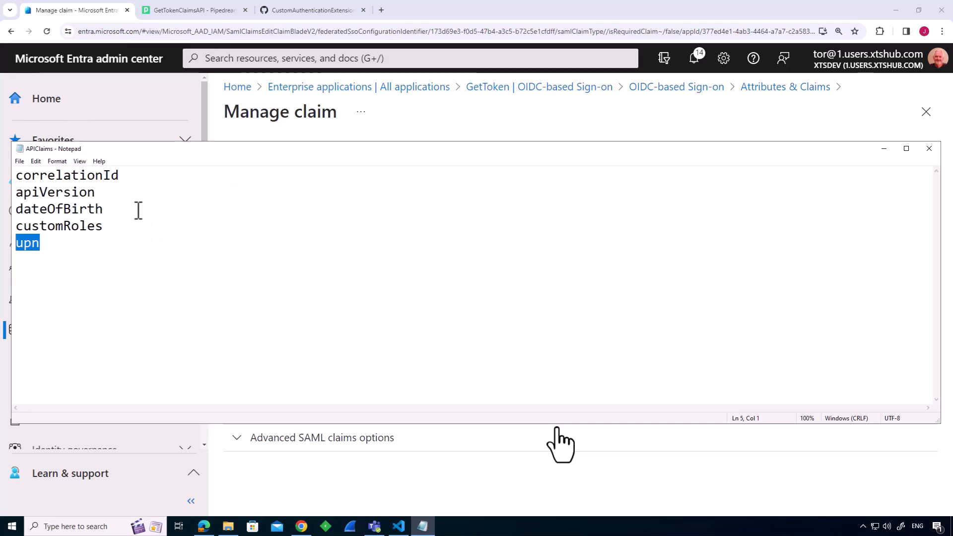
left_click(132, 181)
left_click_drag(127, 174, 2, 177)
key("ctrl+c")
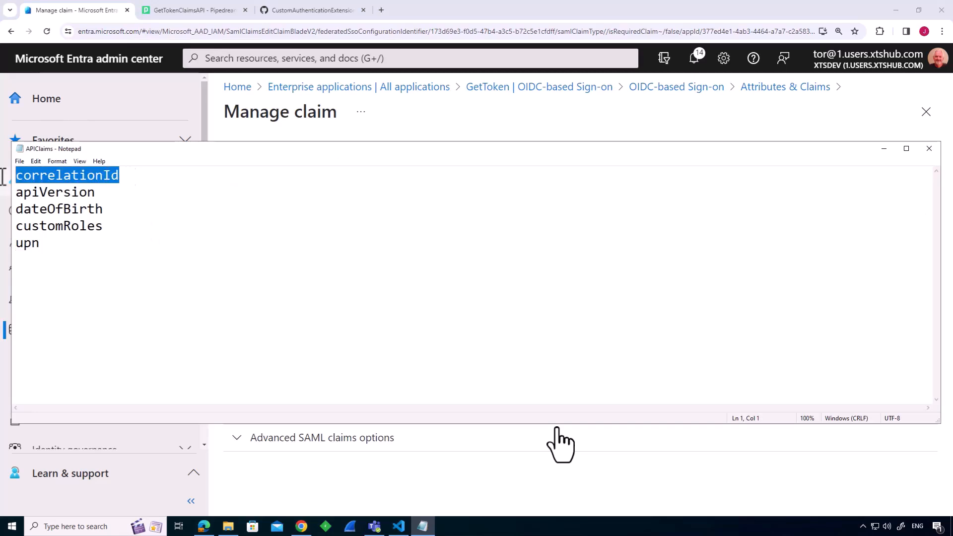
left_click(485, 137)
left_click(488, 185)
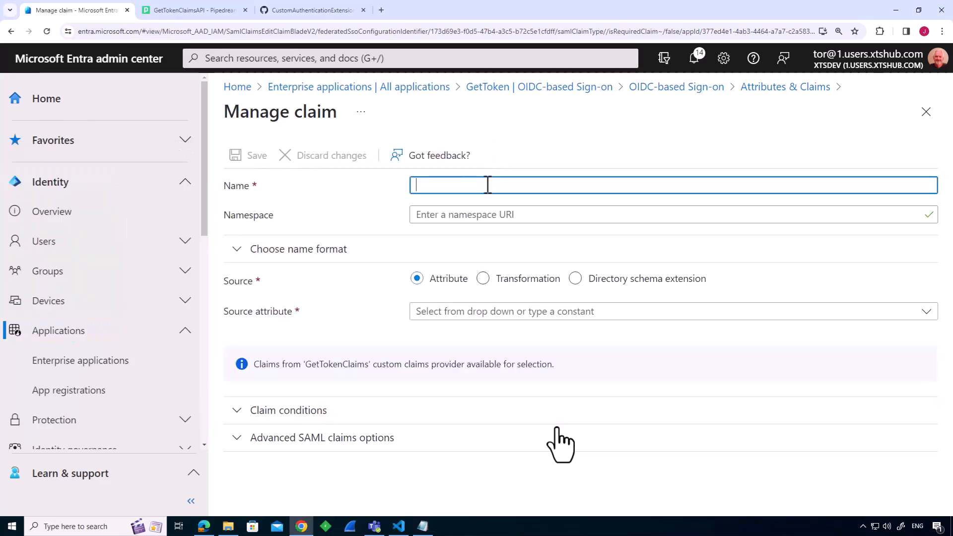
key("ctrl+v")
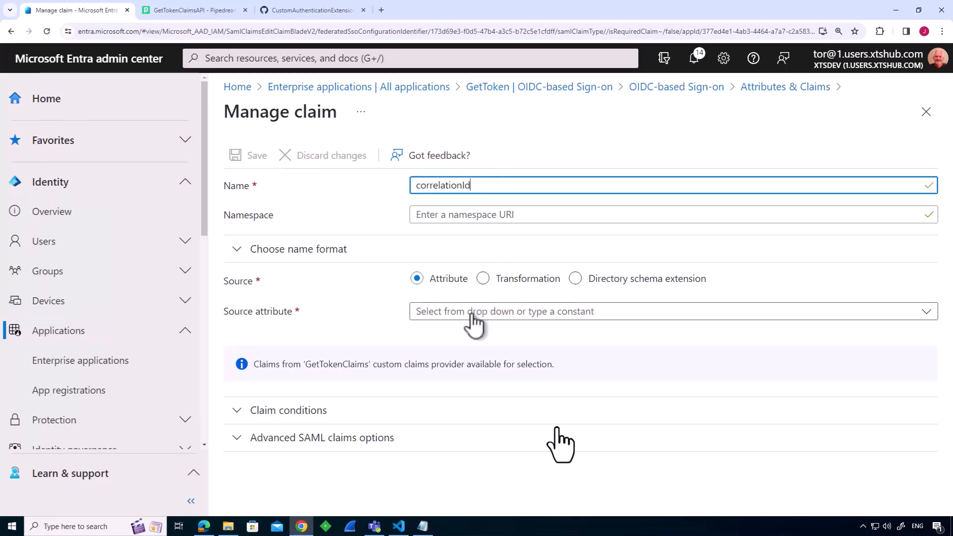
left_click(461, 320)
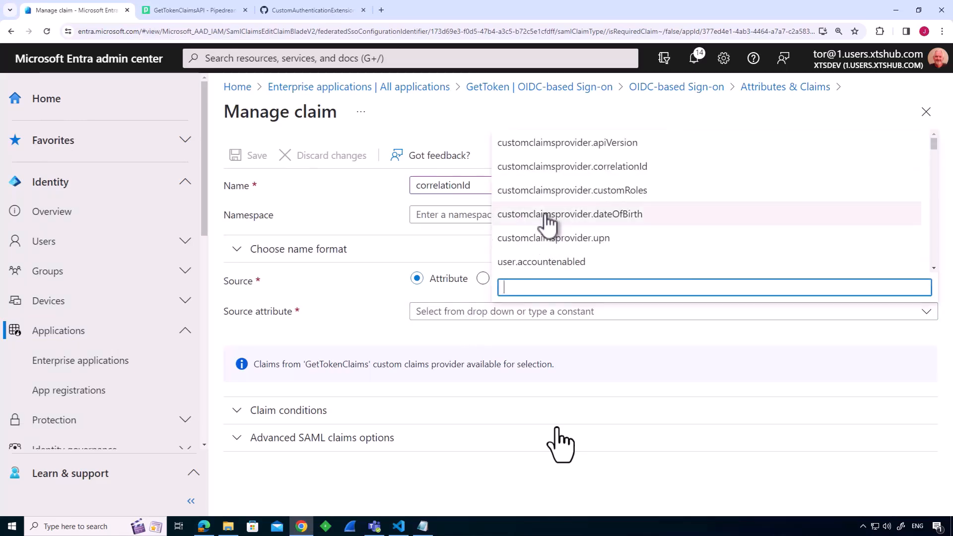
left_click(550, 169)
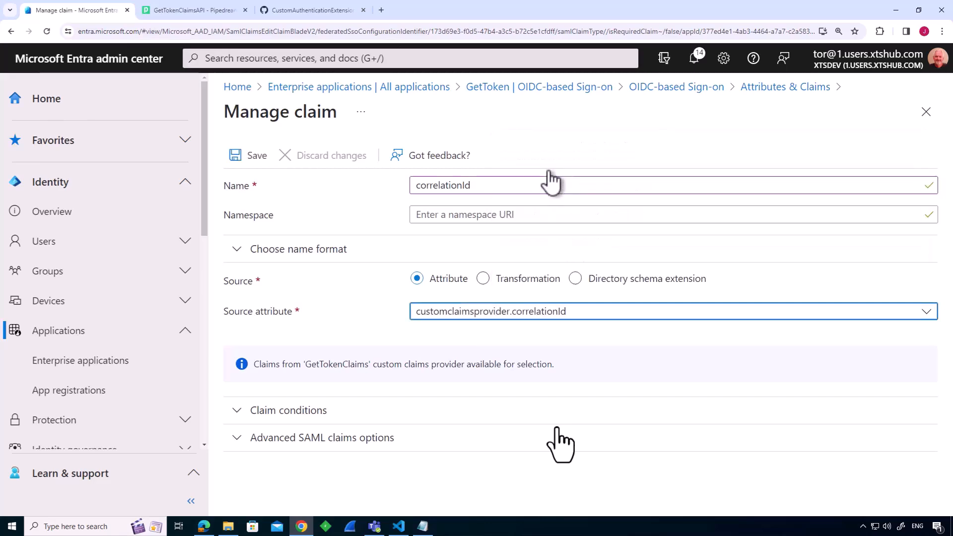
left_click(253, 158)
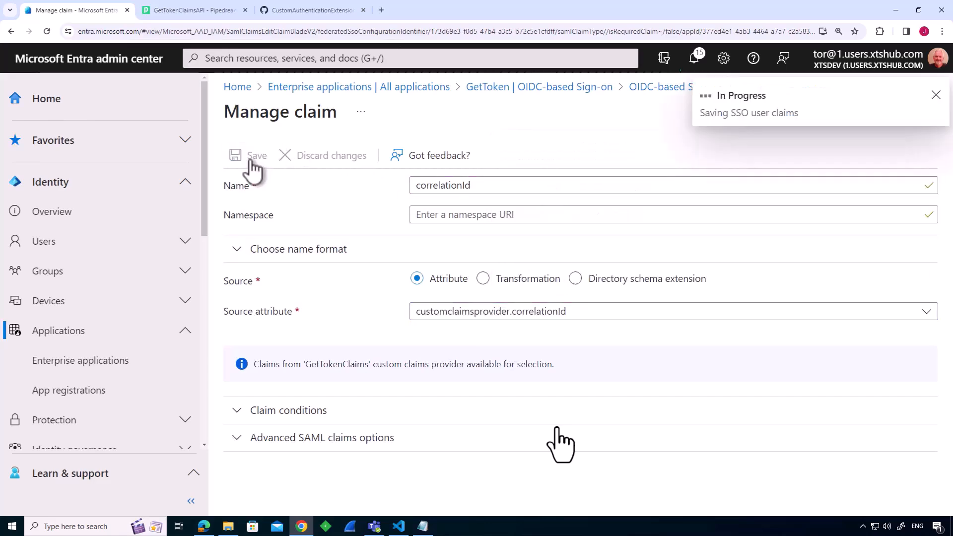
Add an apiVersion claim, copying its name from the APIClaims file, with source attribute customclaimsprovider.apiVersion, and save it.
left_click(270, 158)
left_click(423, 526)
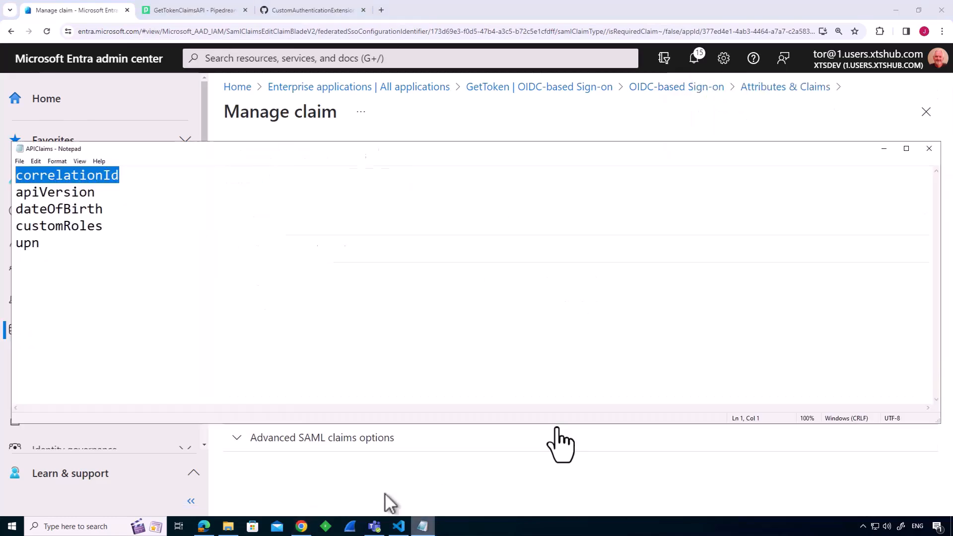
left_click_drag(96, 193, 2, 194)
key("ctrl+c")
left_click(491, 132)
left_click(472, 186)
key("ctrl+v")
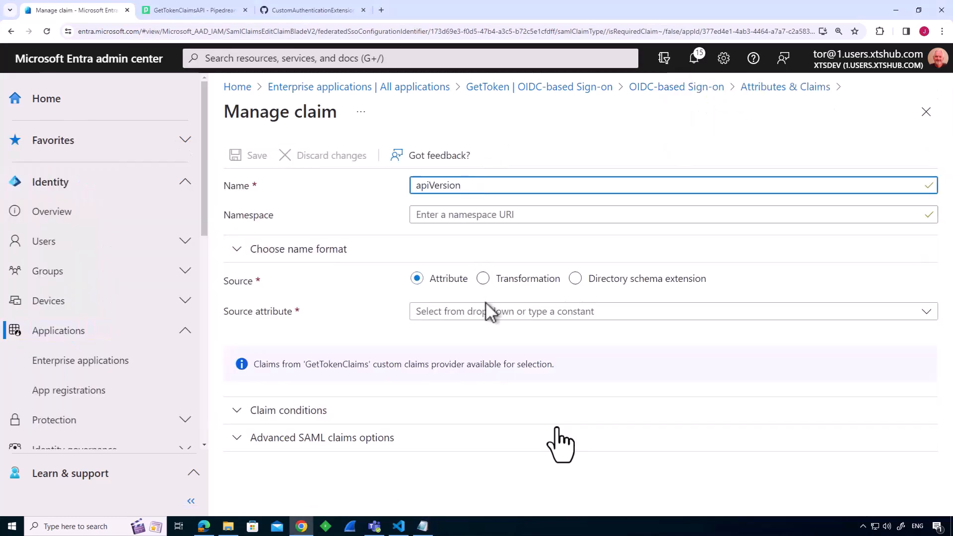
left_click(487, 311)
left_click(541, 200)
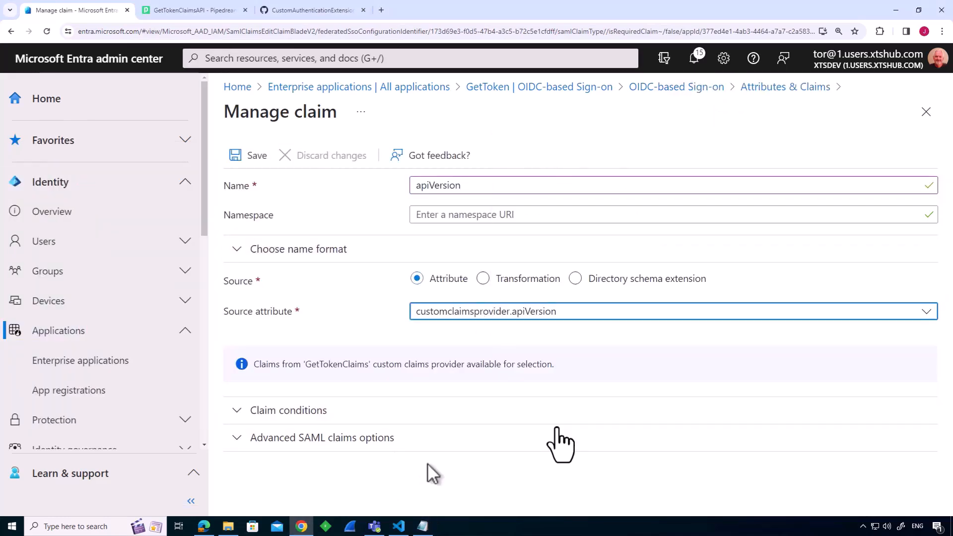
left_click(252, 157)
Add a dateOfBirth claim, copying its name from the APIClaims file, with source attribute customclaimsprovider.dateOfBirth, and save it.
left_click(251, 160)
left_click(466, 186)
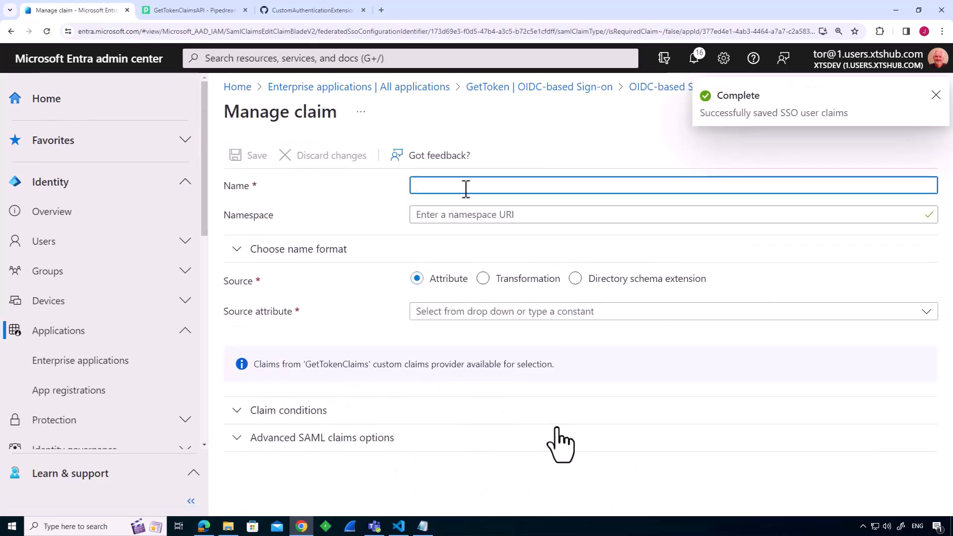
left_click(423, 526)
left_click_drag(100, 209, 3, 211)
key("ctrl+c")
left_click(512, 131)
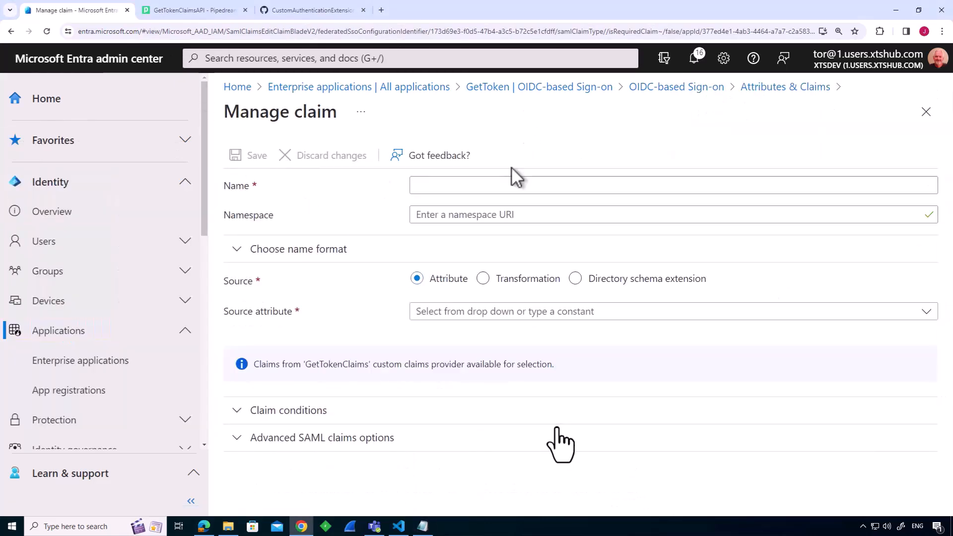
left_click(512, 185)
key("ctrl+v")
left_click(502, 311)
left_click(556, 214)
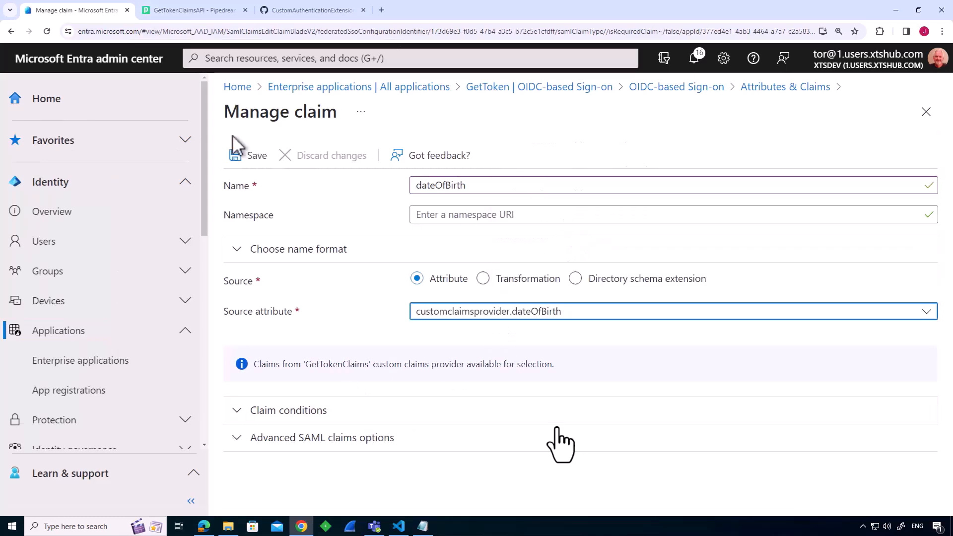
left_click(237, 151)
Add a customRoles claim, copying its name from the APIClaims file, with source attribute customclaimsprovider.customRoles, and save it.
left_click(290, 159)
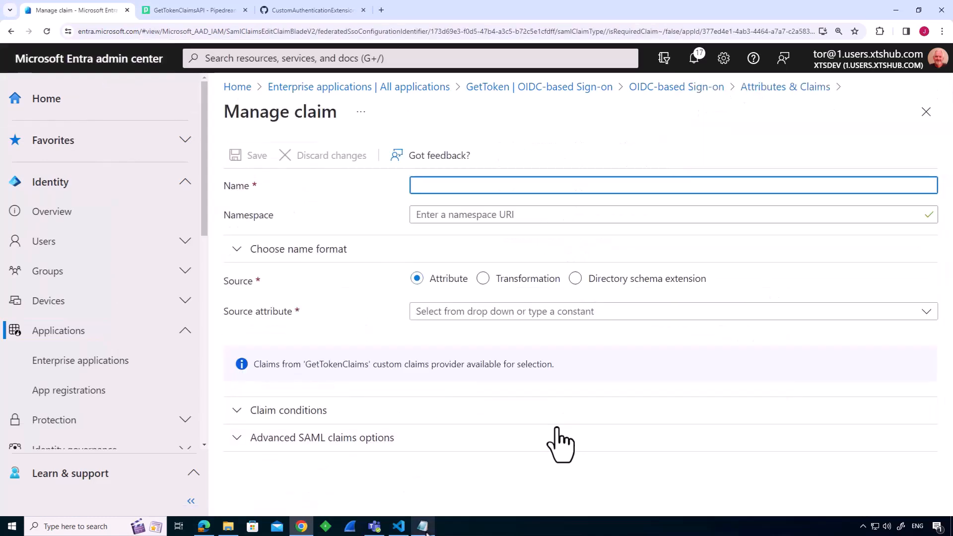
left_click(424, 527)
left_click_drag(107, 226, 2, 227)
key("ctrl+c")
left_click(453, 122)
left_click(452, 185)
key("ctrl+v")
left_click(476, 313)
left_click(516, 191)
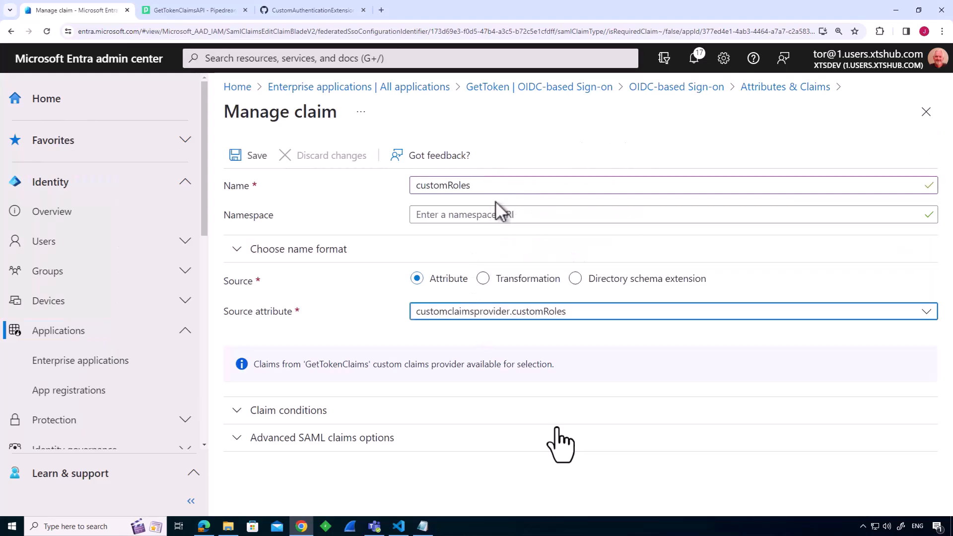
left_click(254, 156)
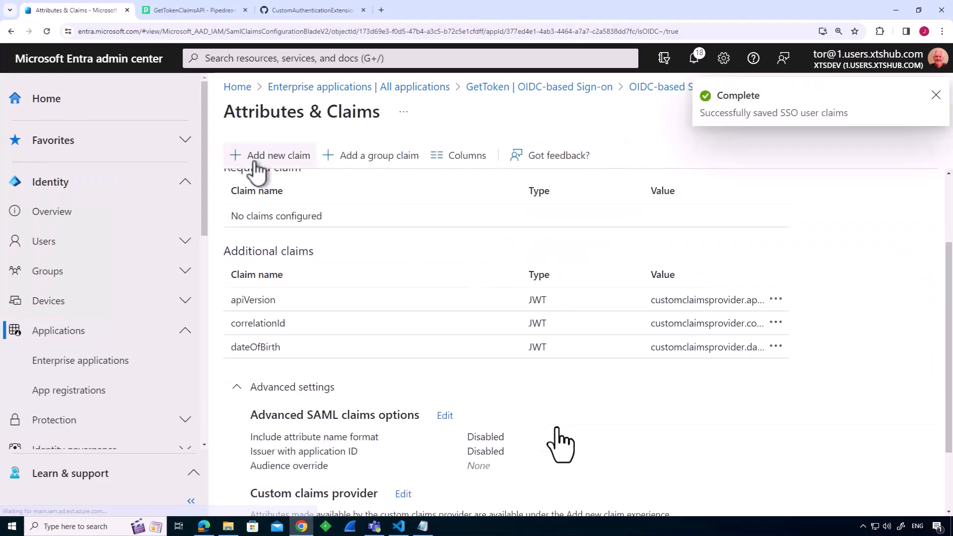
Add a userPrincipalName claim with source attribute customclaimsprovider.upn and save it.
left_click(281, 166)
left_click(425, 527)
left_click_drag(60, 257, 5, 251)
key("ctrl+c")
left_click(436, 173)
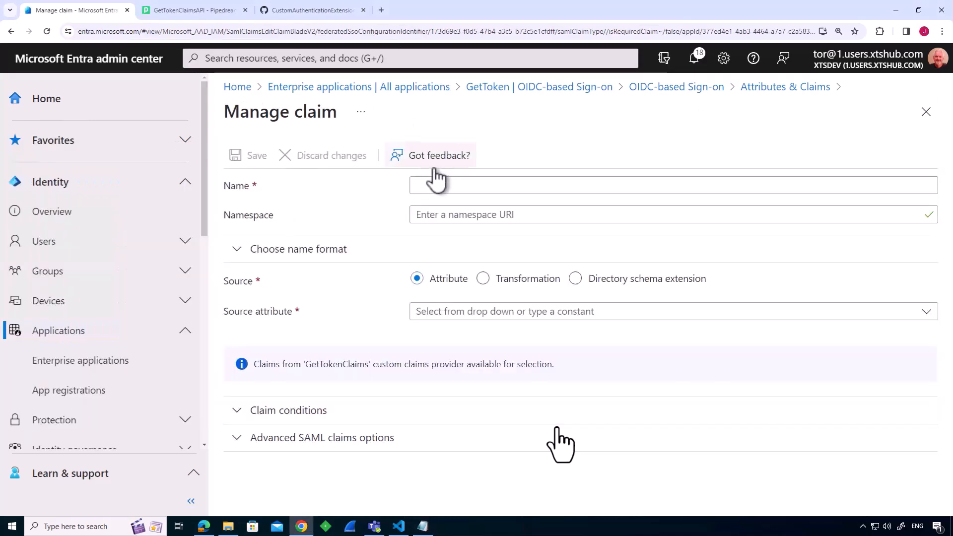
left_click(439, 183)
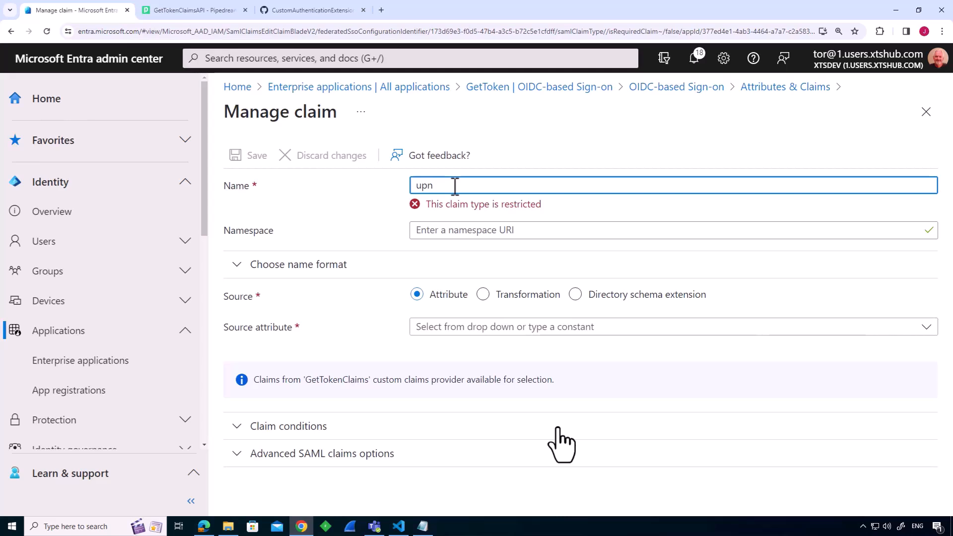
left_click_drag(441, 187, 413, 191)
type("userPrincipalName")
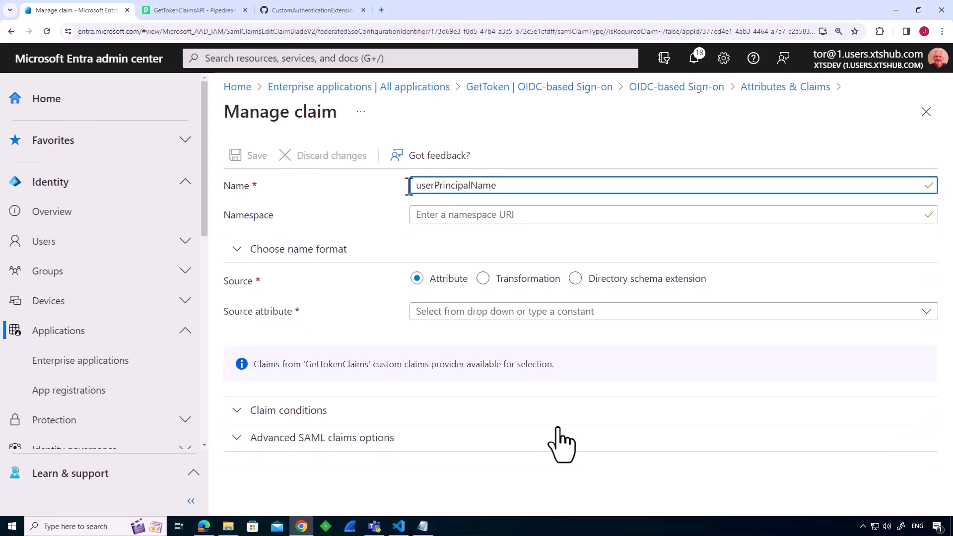
left_click(449, 312)
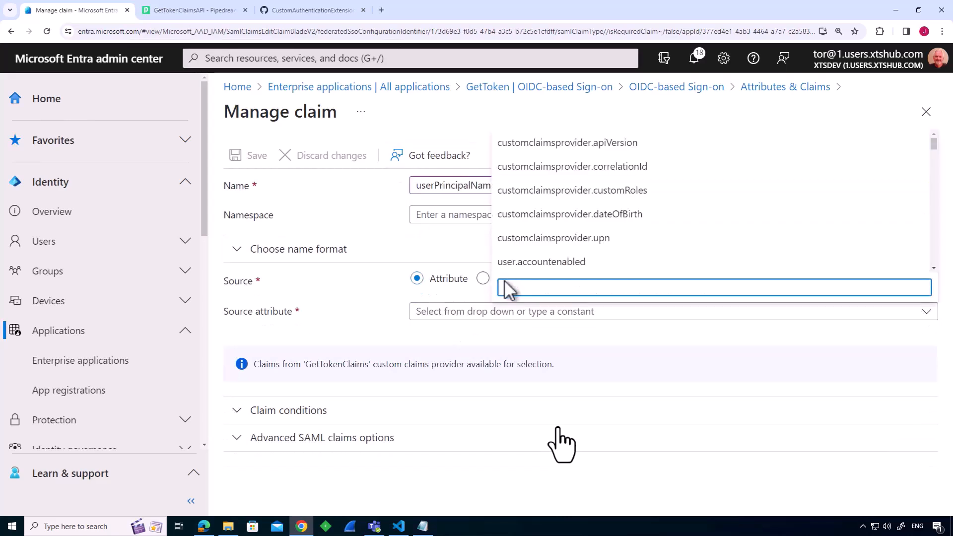
left_click(527, 239)
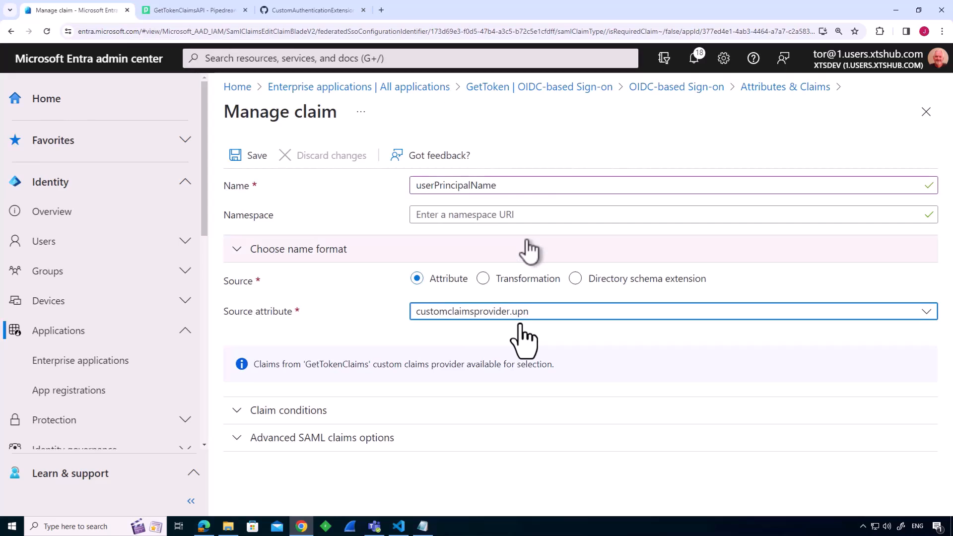
left_click(255, 160)
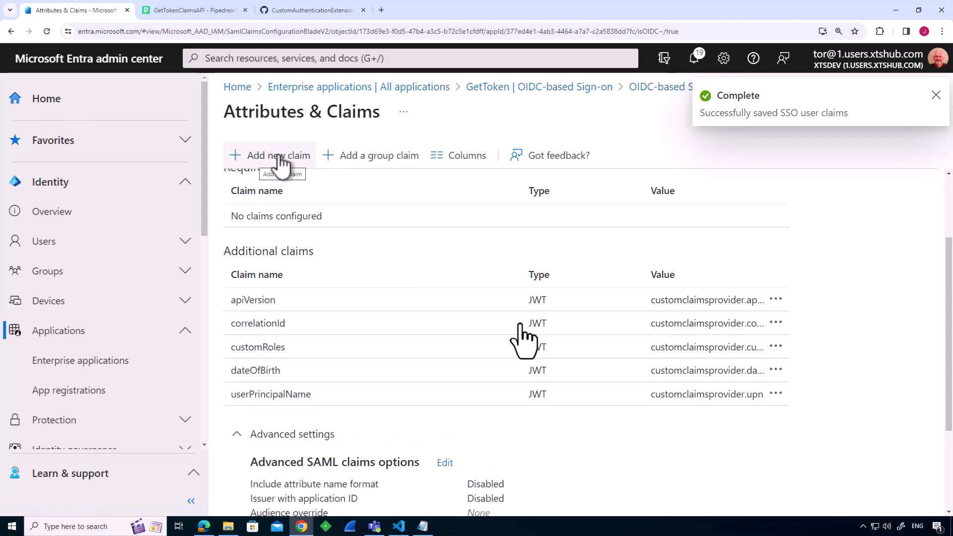
Add a displayName claim with source attribute user.displayname and save it.
left_click(279, 158)
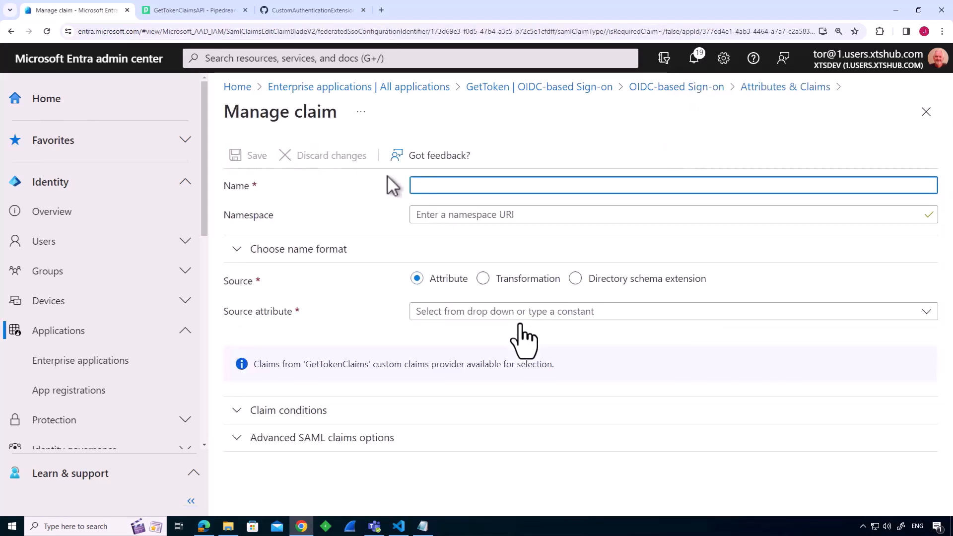
type("displayName")
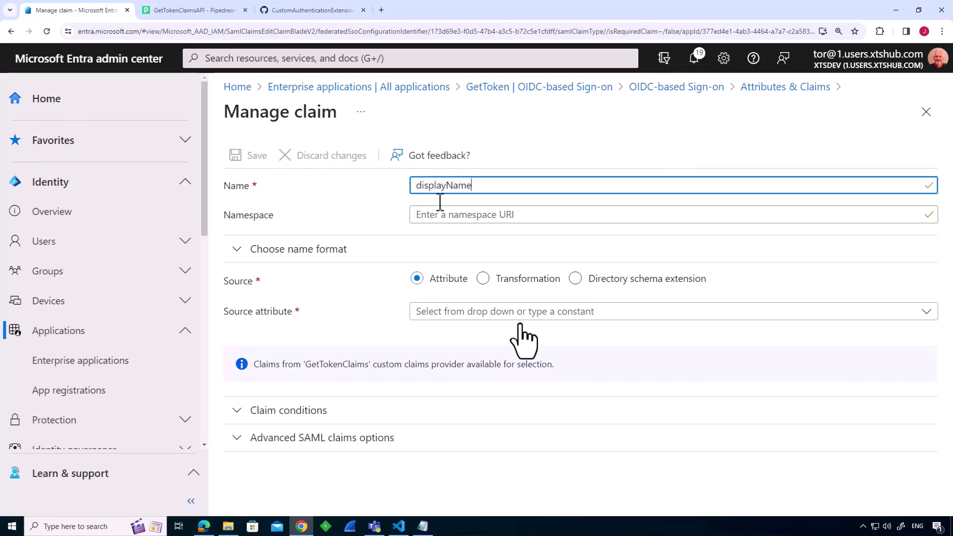
left_click(548, 317)
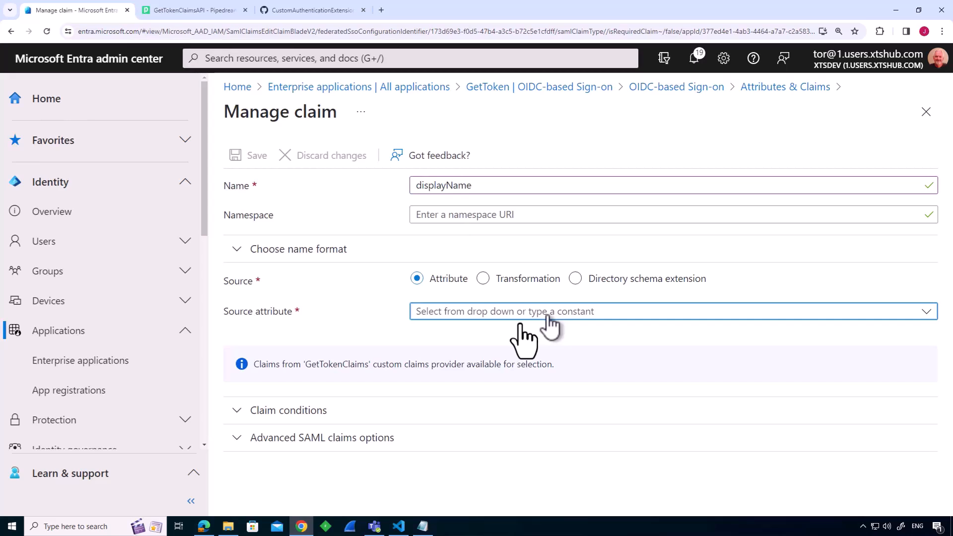
left_click(548, 317)
scroll(542, 278, "down", 3)
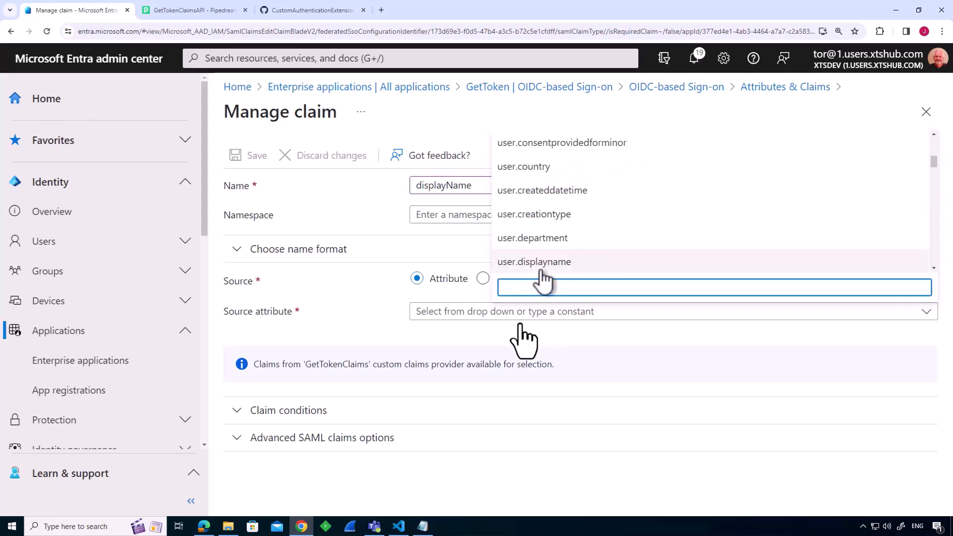
left_click(560, 261)
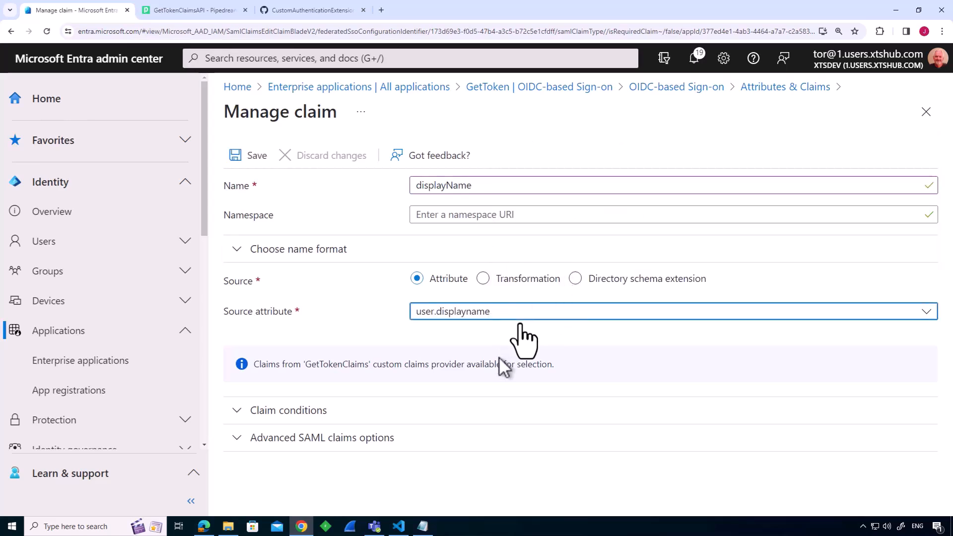
left_click(248, 162)
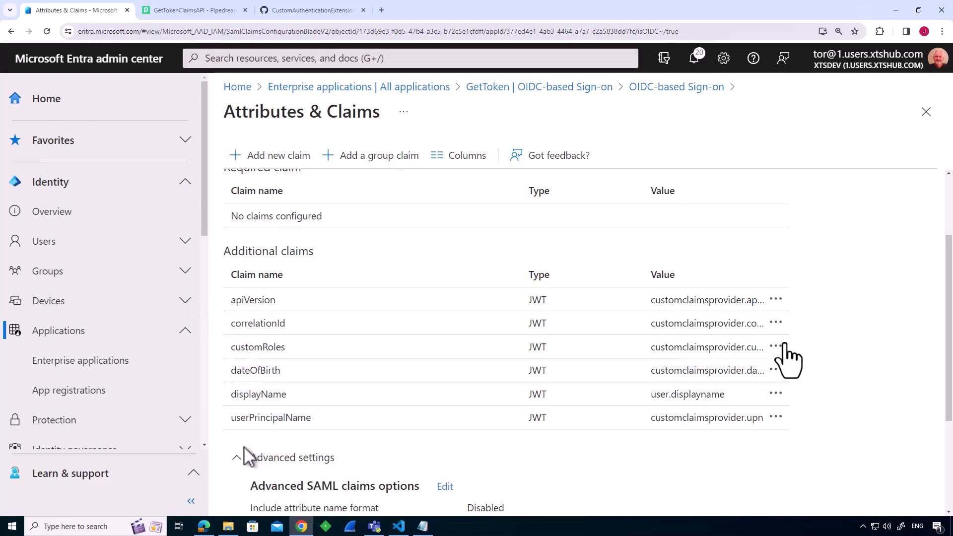
Switch to File Explorer and test the token request by running the GetToken shortcut in the Custom Extensions folder twice.
left_click(228, 526)
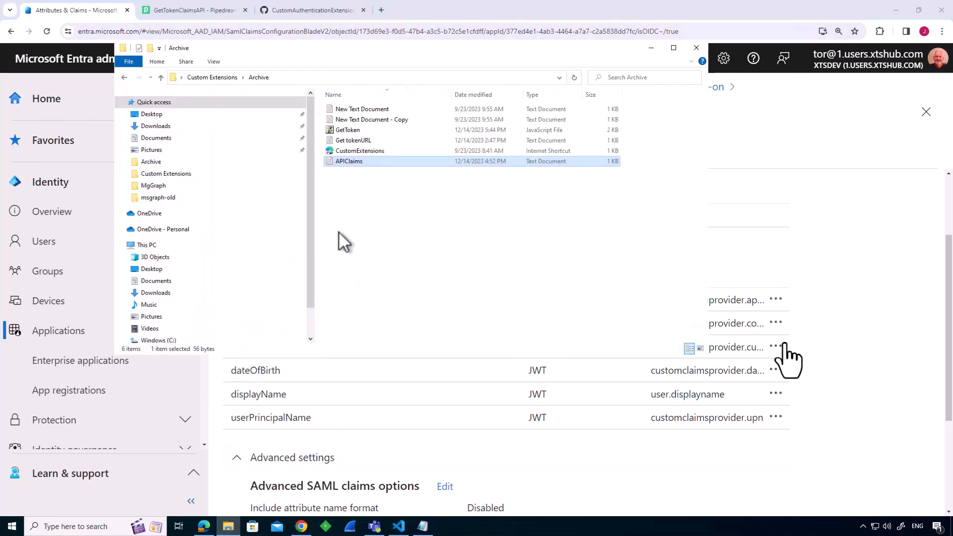
left_click(228, 77)
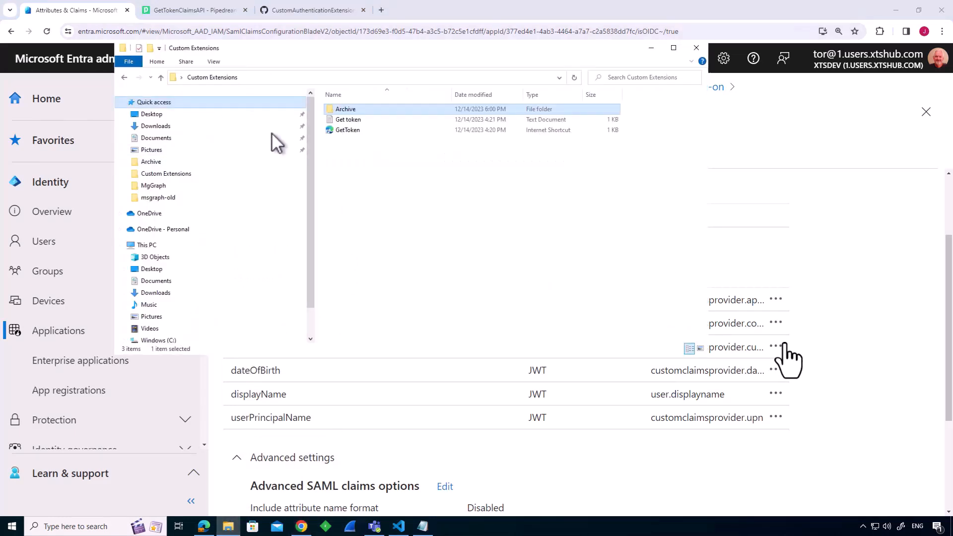
double_click(353, 131)
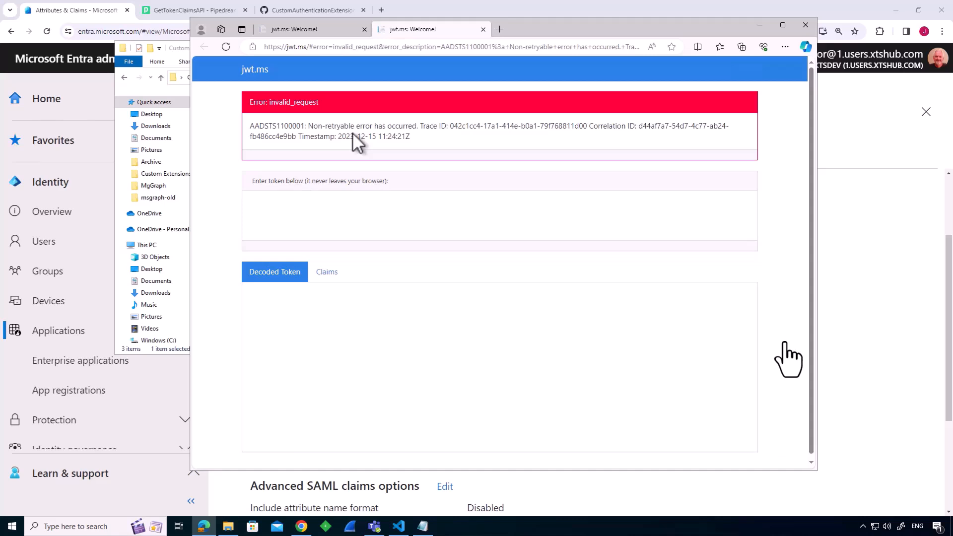
left_click(151, 94)
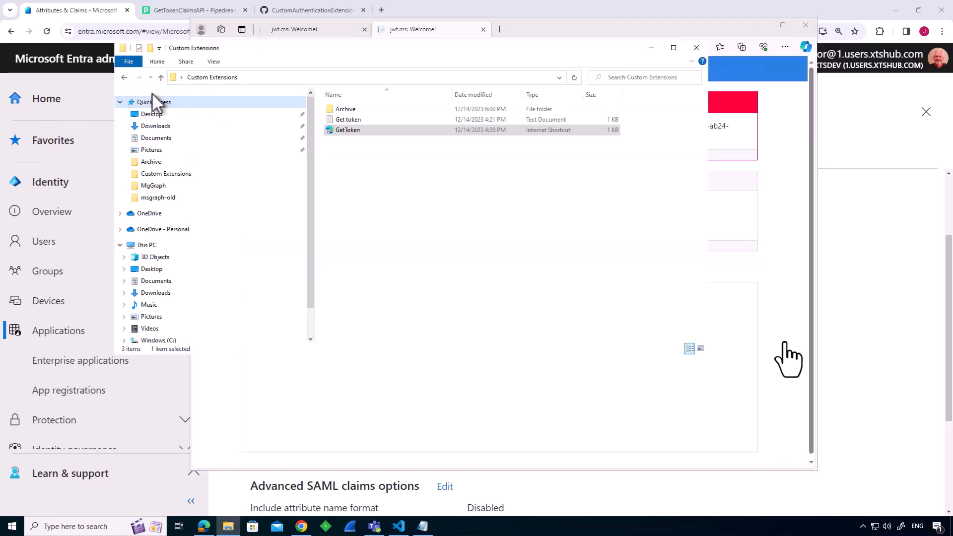
double_click(347, 129)
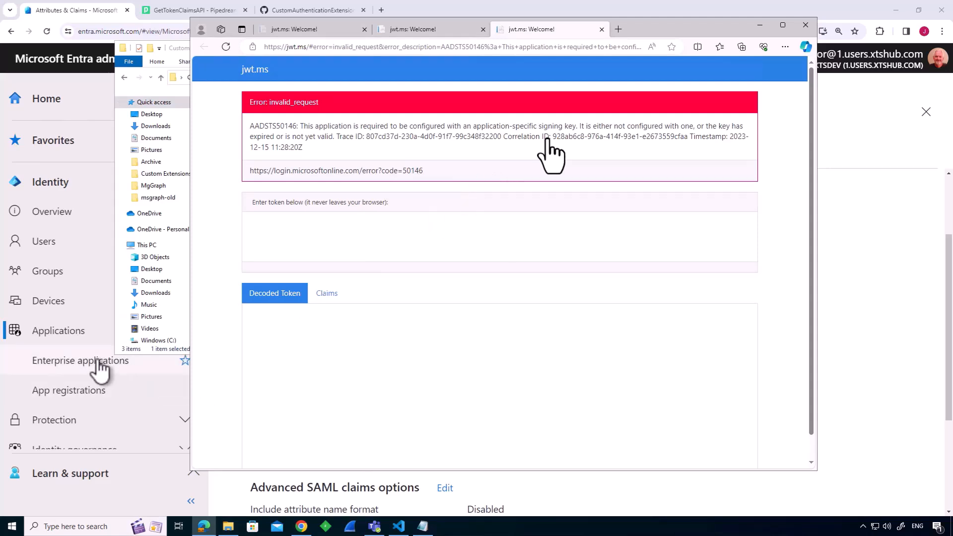
Filter all app registrations in the Entra admin center by "get" and open the GetToken registration.
left_click(86, 395)
left_click(75, 391)
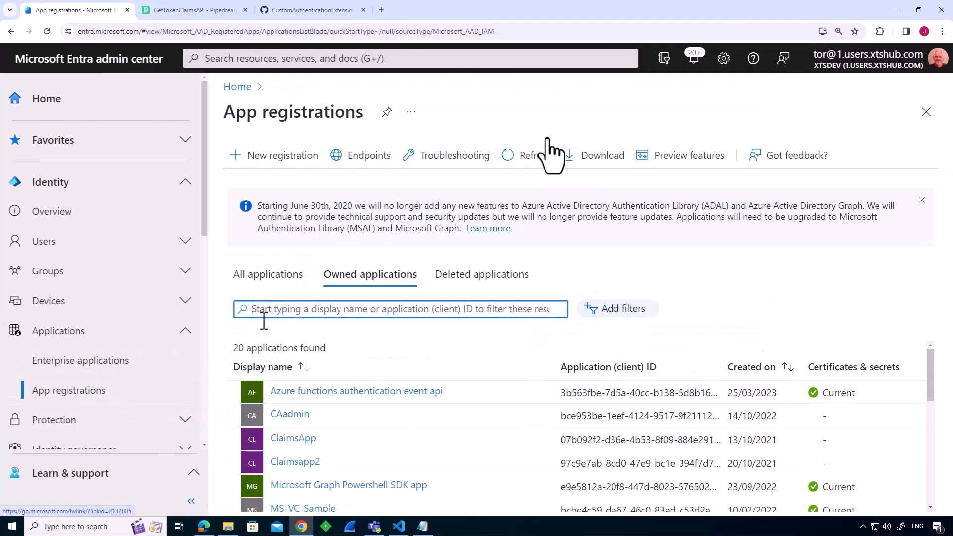
left_click(277, 282)
left_click(277, 310)
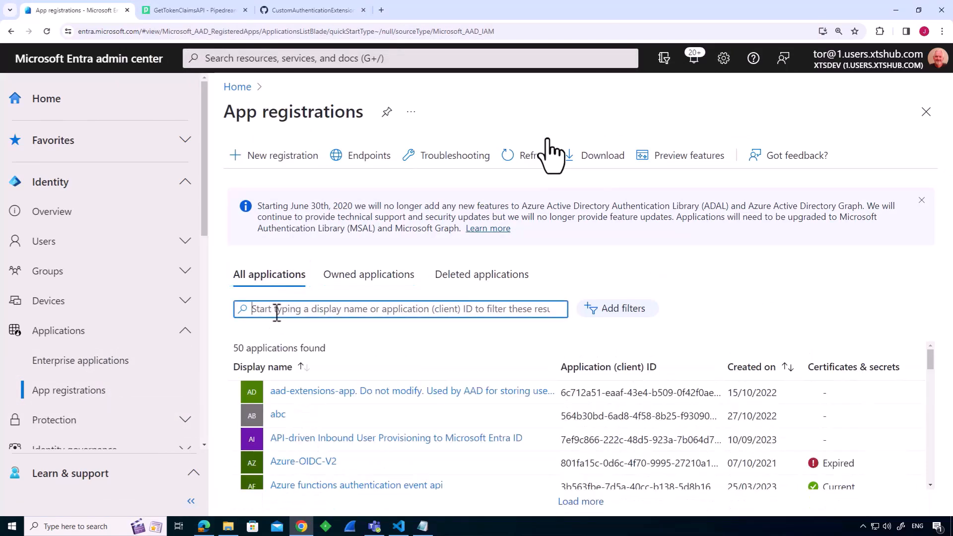
type("get")
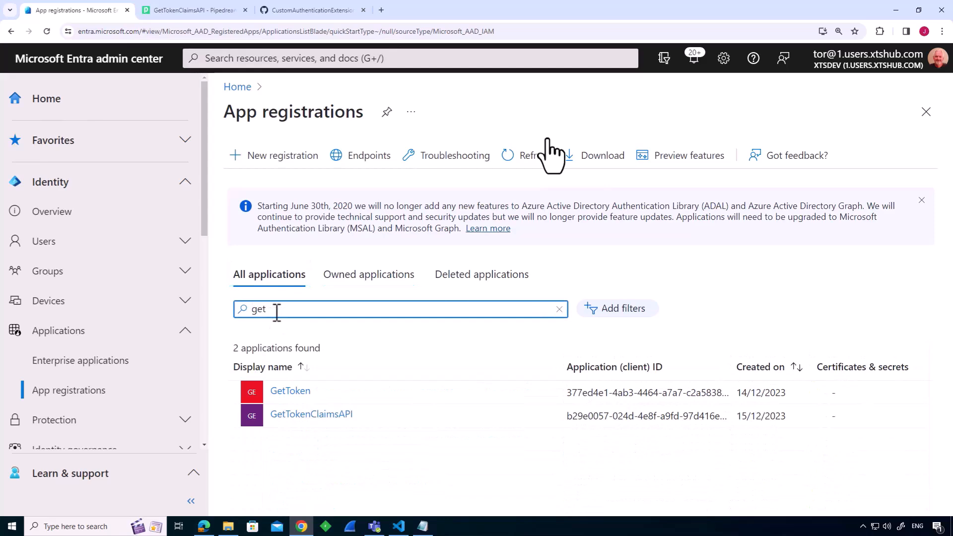
left_click(299, 392)
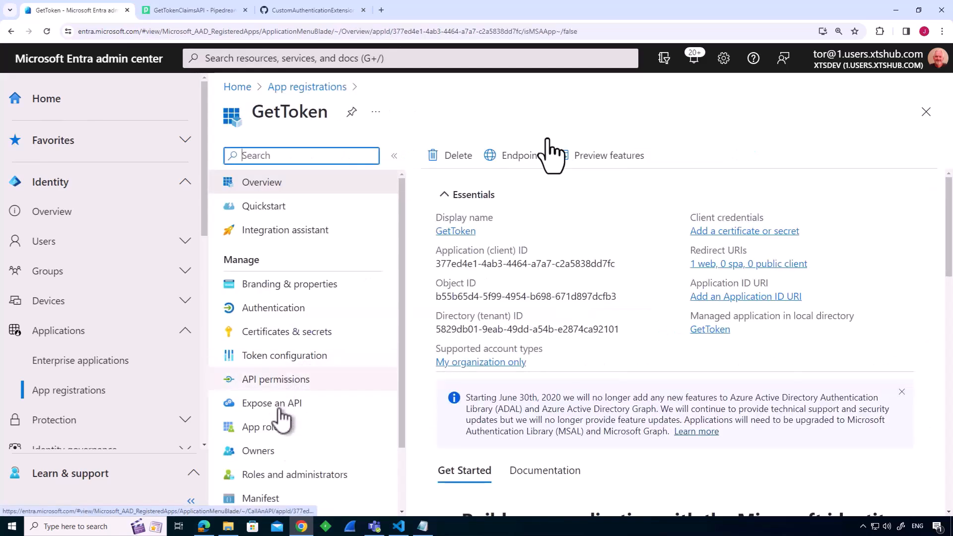
Set acceptMappedClaims to true in the GetToken manifest and save the manifest.
left_click(268, 499)
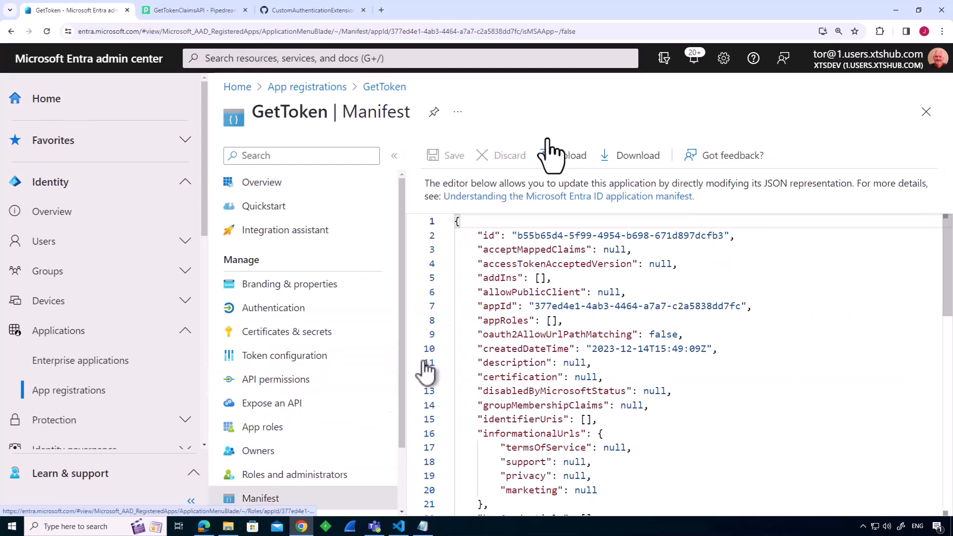
left_click_drag(604, 249, 624, 249)
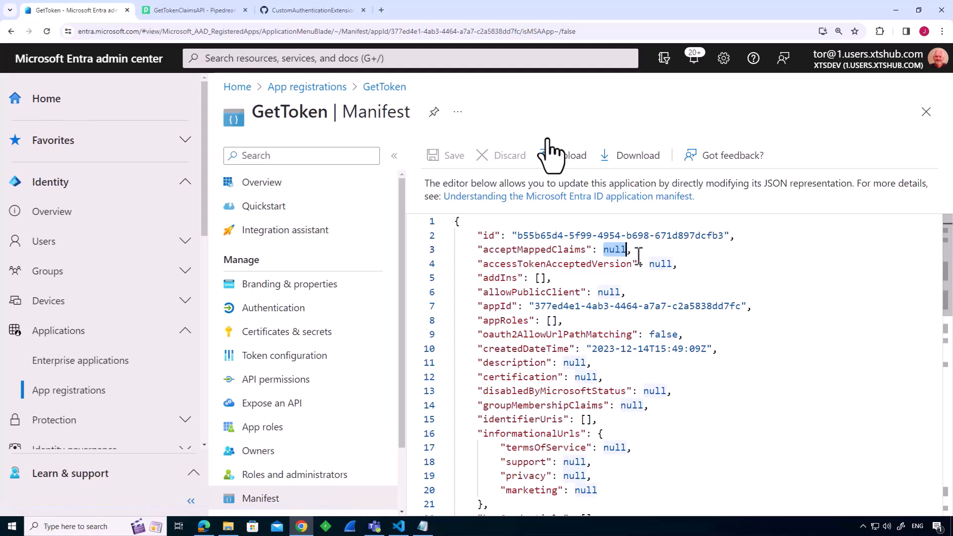
type("true")
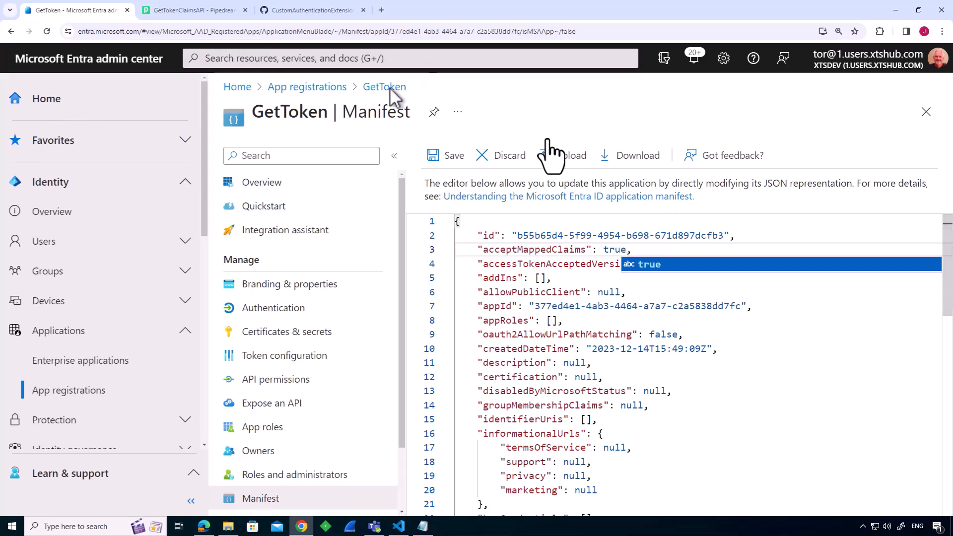
left_click(440, 160)
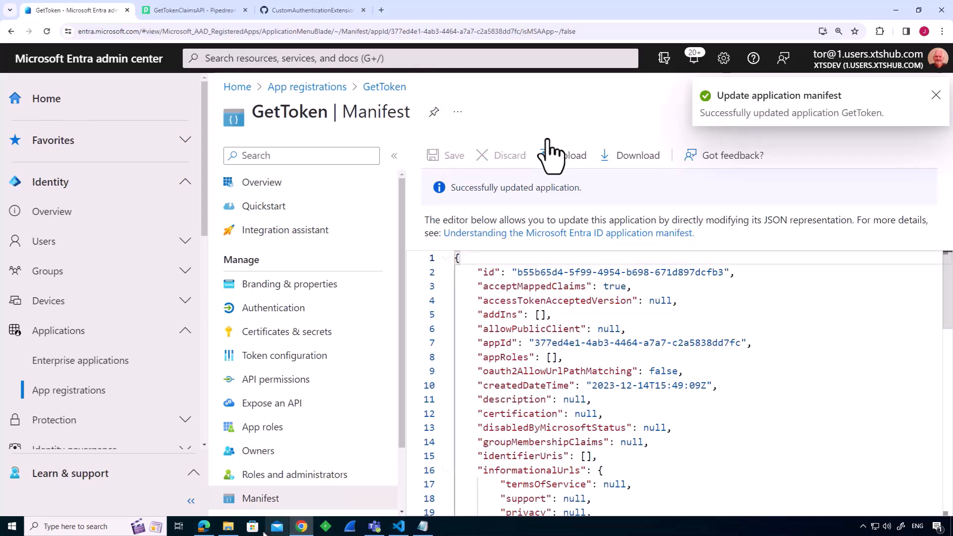
Run the GetToken shortcut again to test the manifest change and review the response in jwt.ms.
left_click(229, 528)
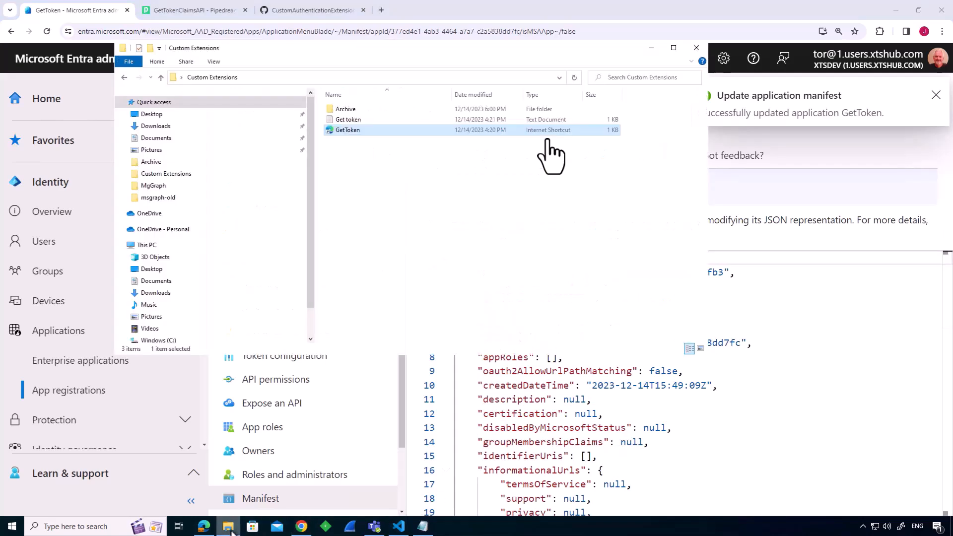
double_click(349, 130)
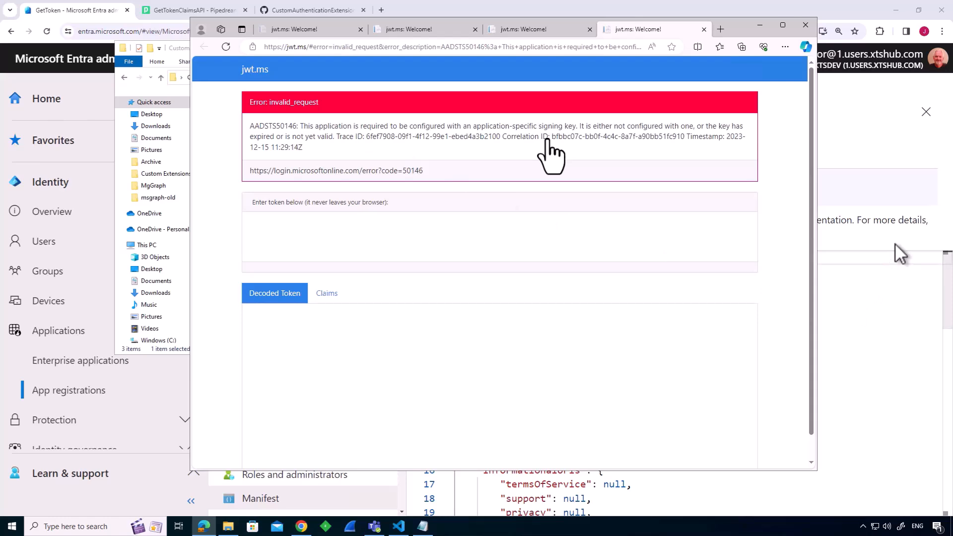
left_click(894, 243)
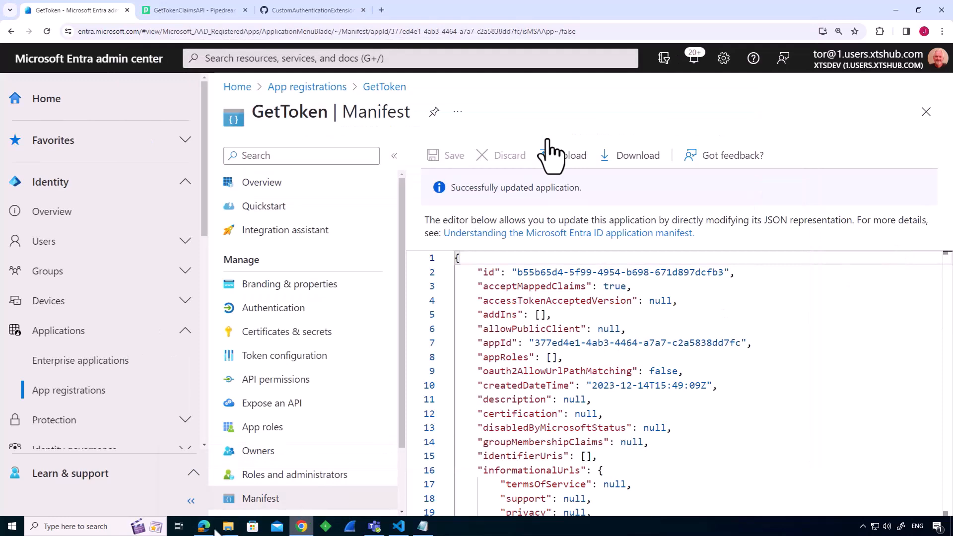
mouse_move(214, 529)
left_click(199, 479)
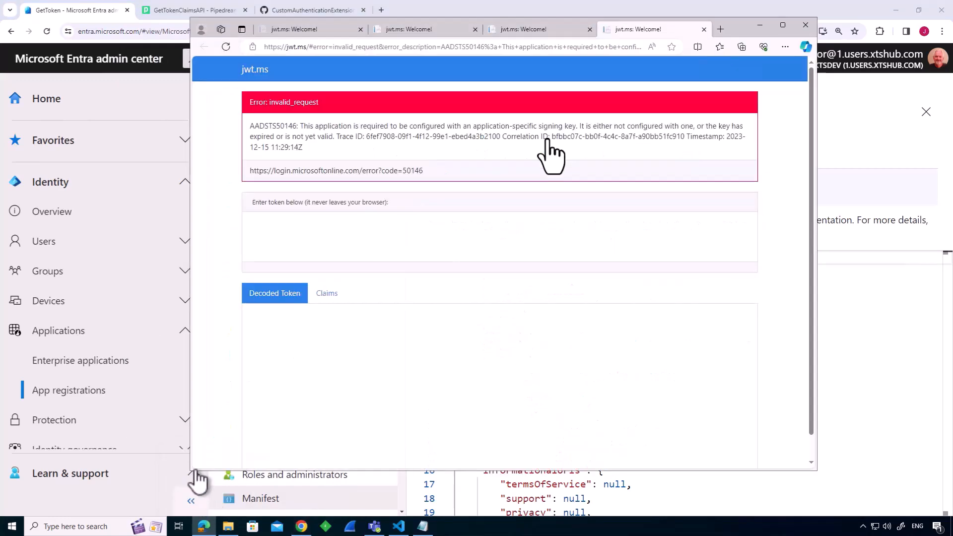
Request another token with the GetToken shortcut and examine the custom claims in the decoded token.
left_click(228, 526)
left_click(346, 130)
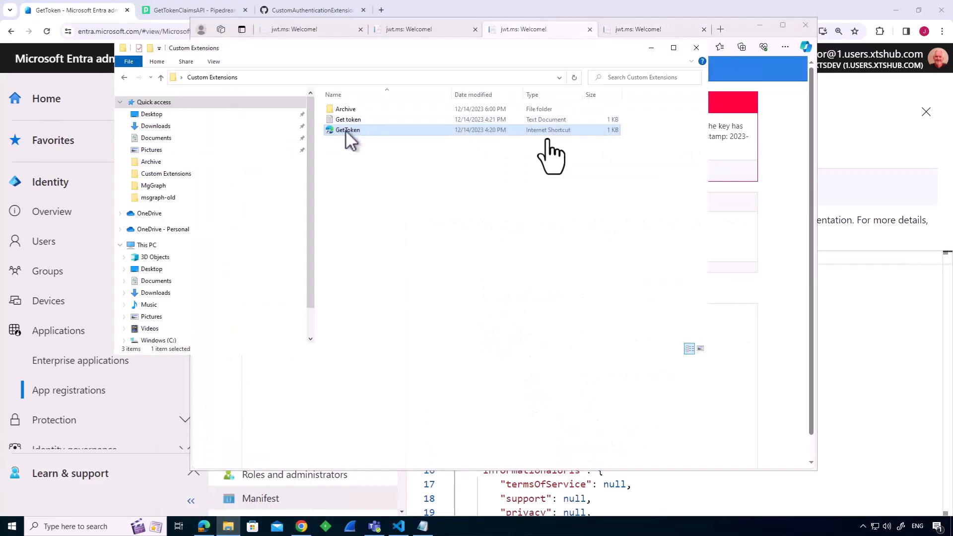
double_click(345, 130)
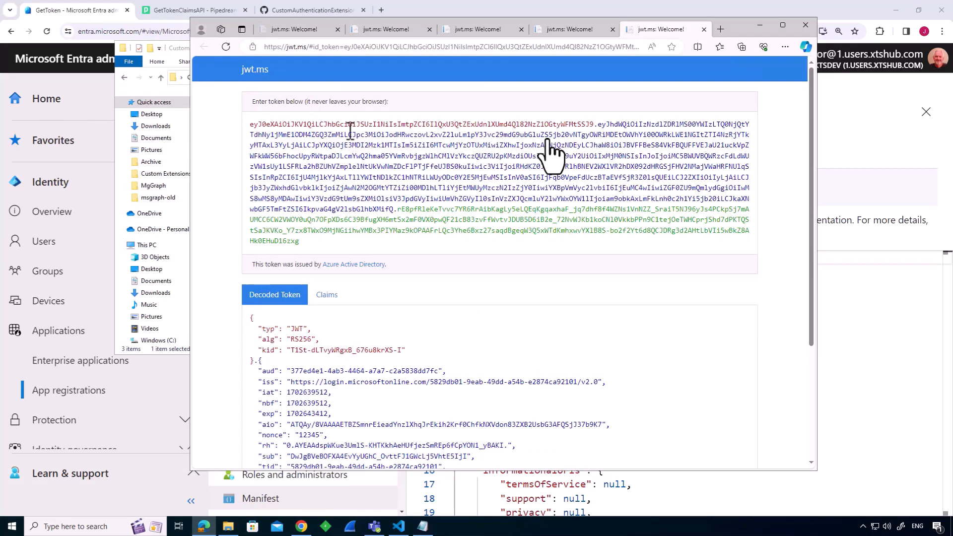
scroll(710, 224, "down", 3)
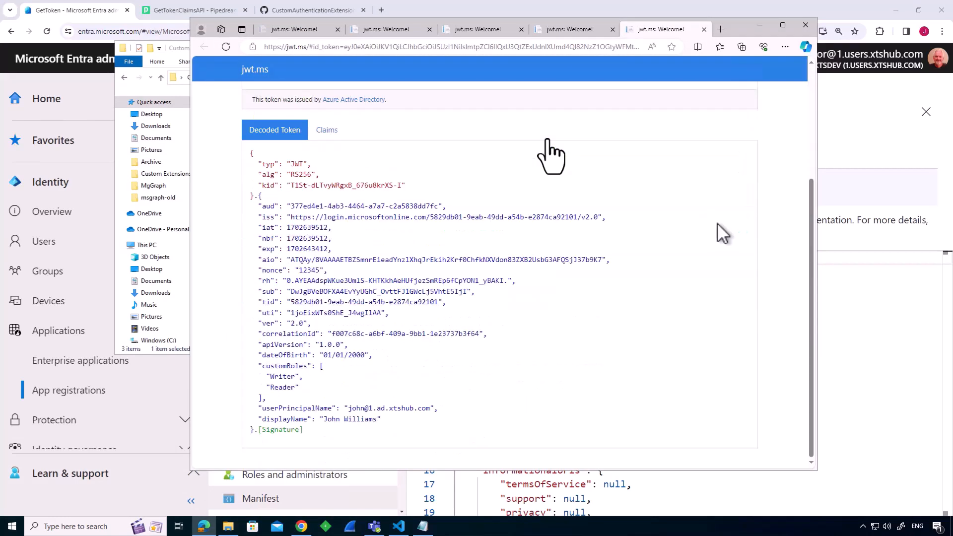